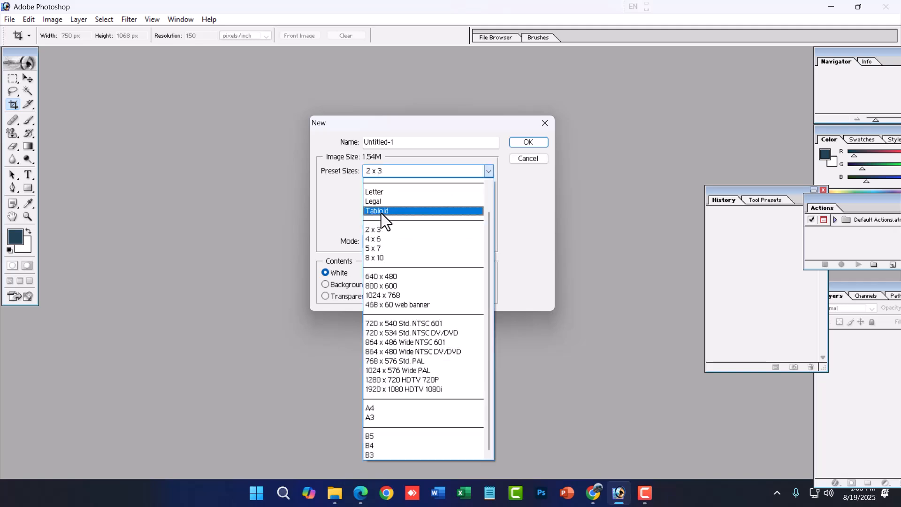
- Create a new white document using the 4 x 6 preset size
left_click(382, 241)
left_click(538, 142)
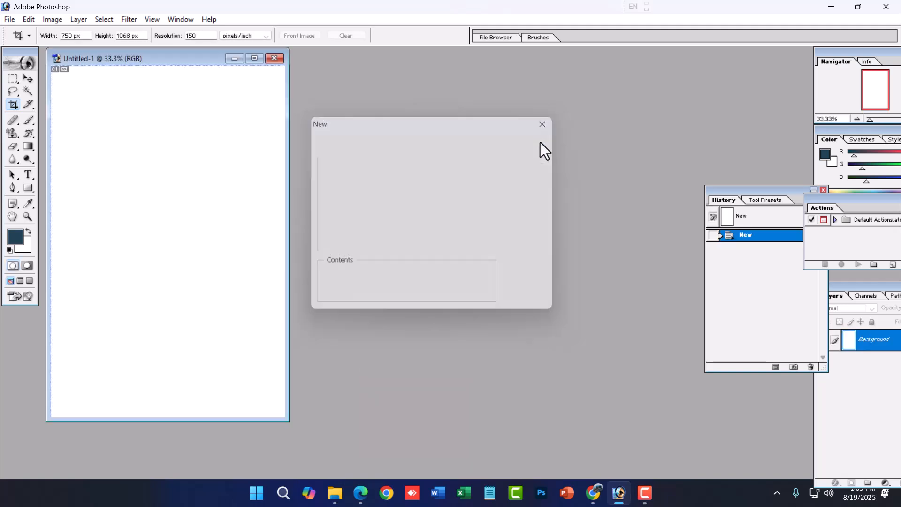
- Examine the file formats offered for saving the blank document, and leave without saving
left_click(10, 20)
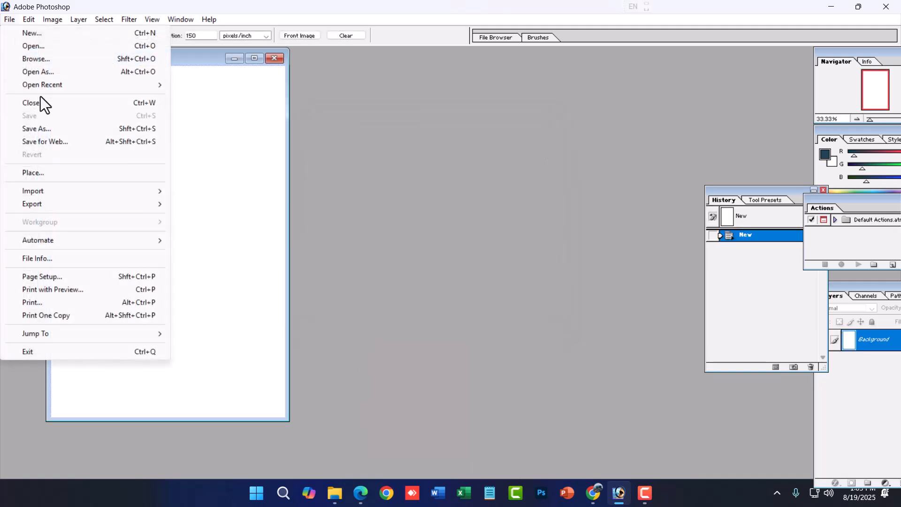
left_click(46, 131)
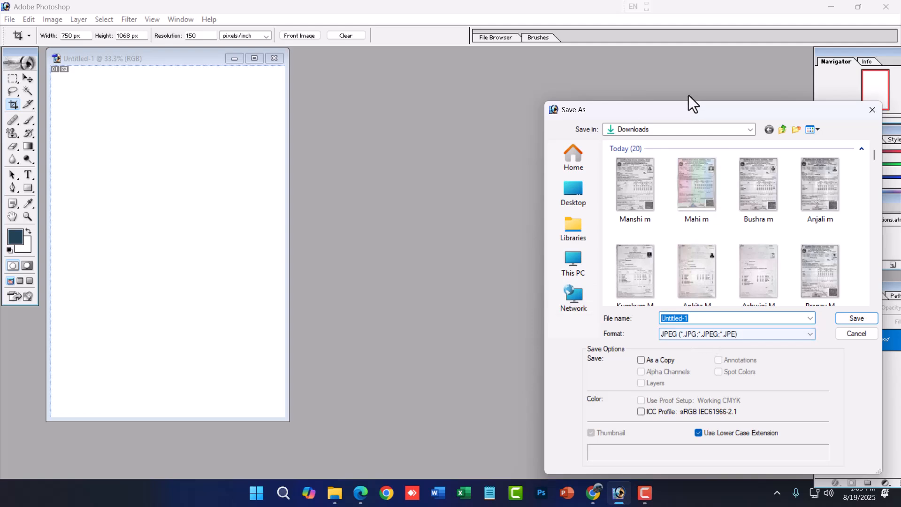
left_click_drag(690, 109, 401, 23)
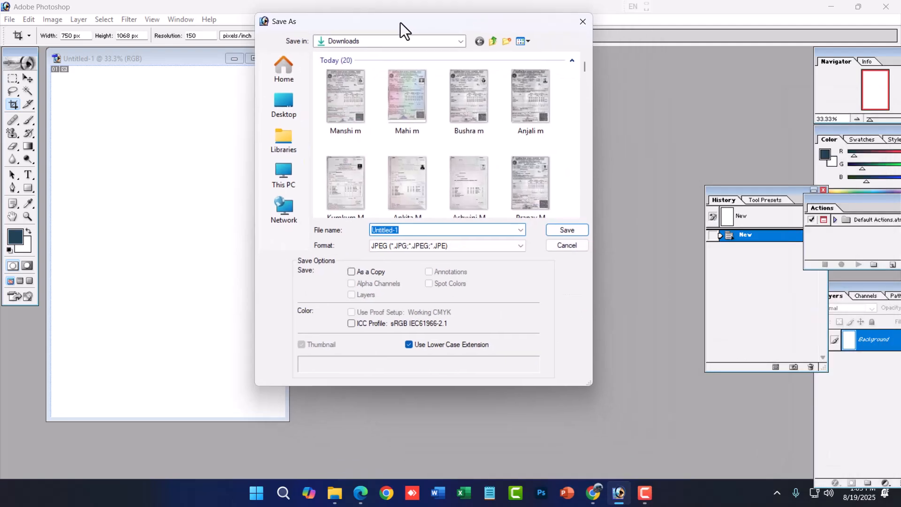
left_click(407, 246)
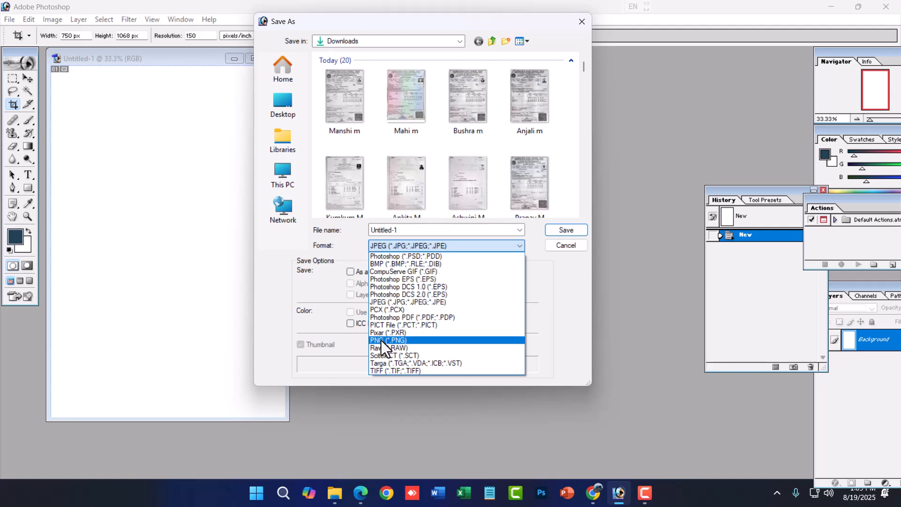
left_click(570, 247)
left_click(571, 246)
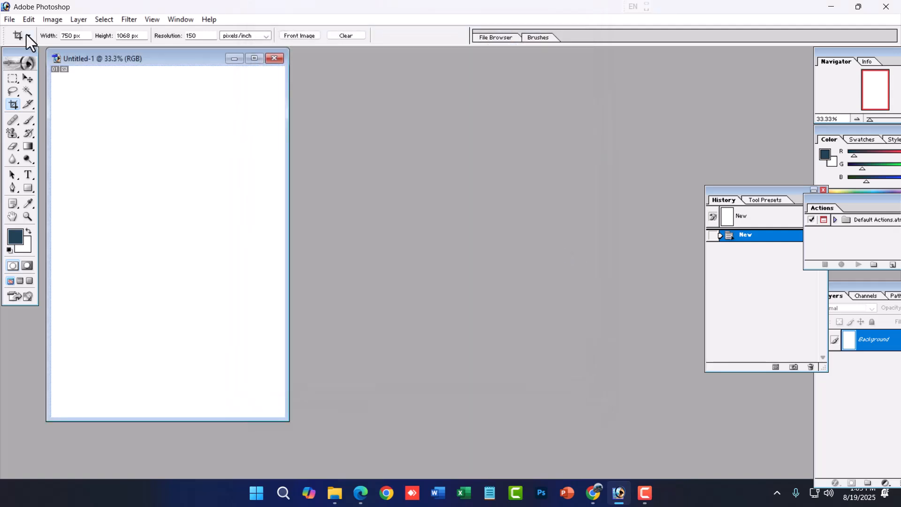
- Examine the page setup's paper size and orientation options, and close it without changing anything
left_click(9, 20)
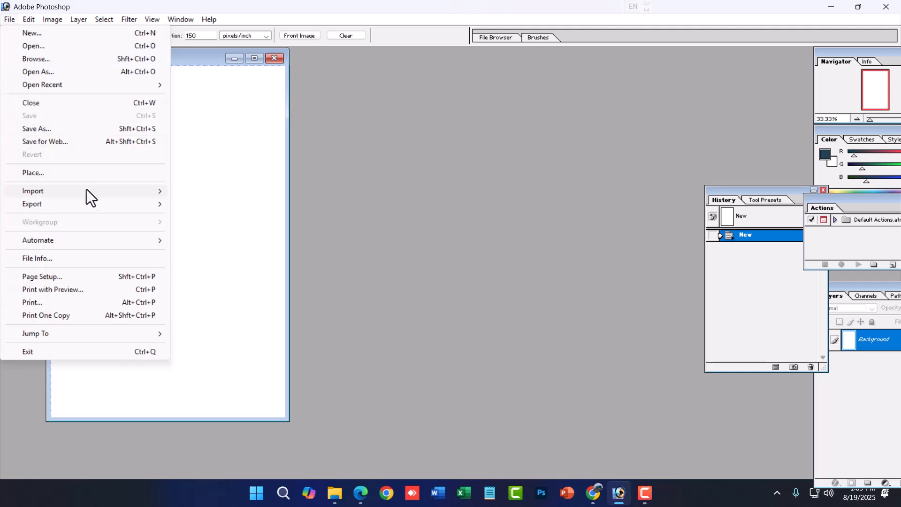
mouse_move(92, 201)
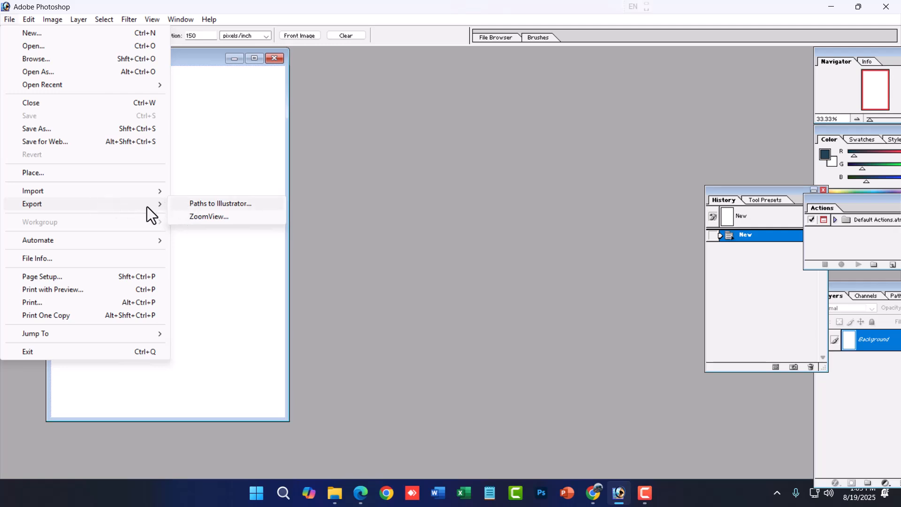
mouse_move(140, 190)
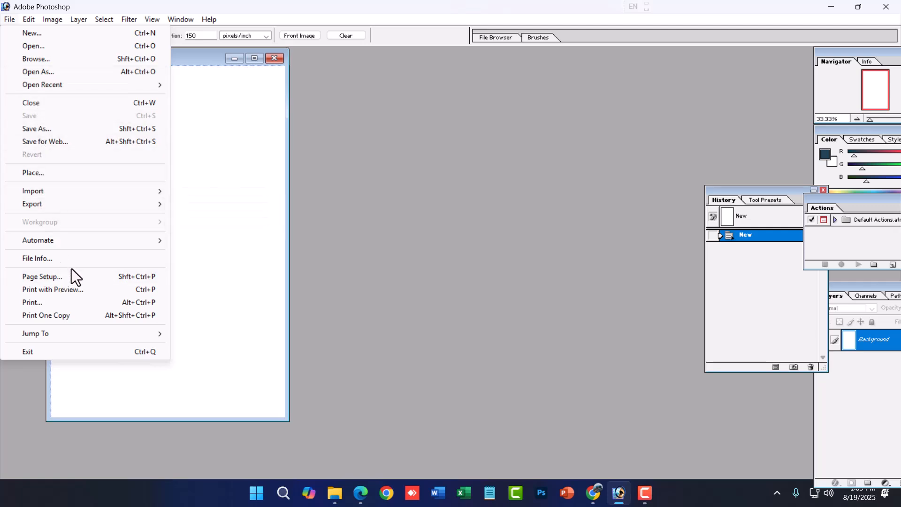
left_click(49, 278)
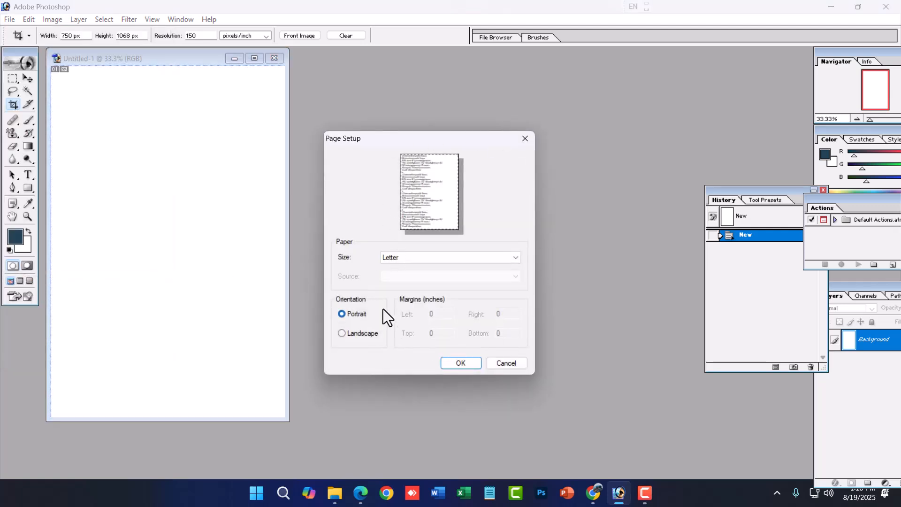
left_click(427, 259)
left_click(427, 259)
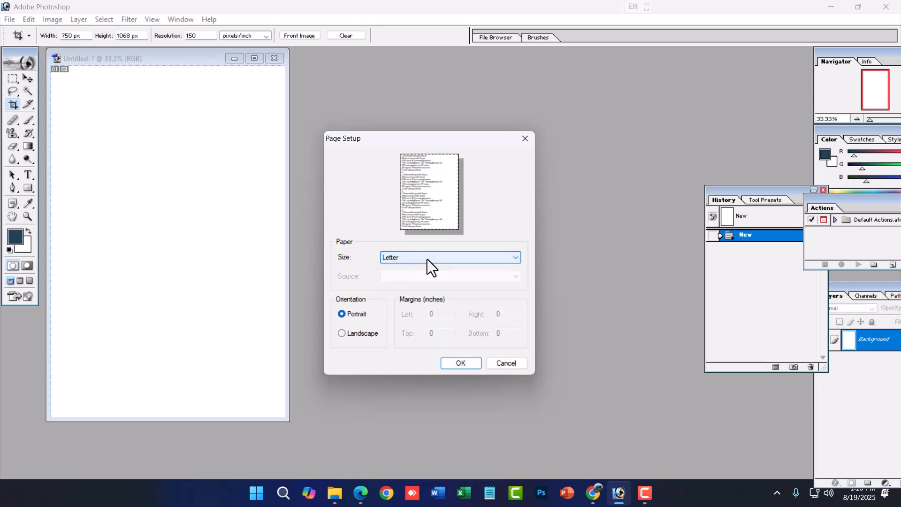
left_click(503, 364)
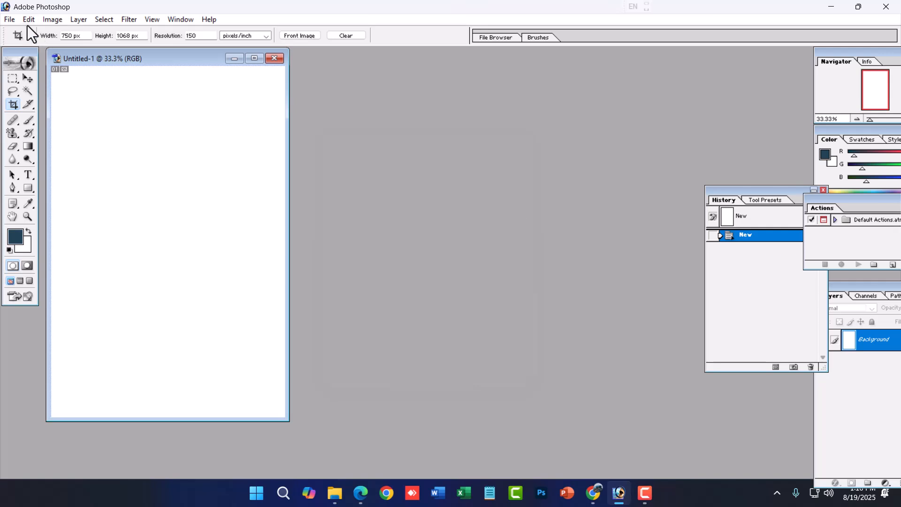
- Examine the print preview options for the blank document, and cancel without printing
left_click(7, 21)
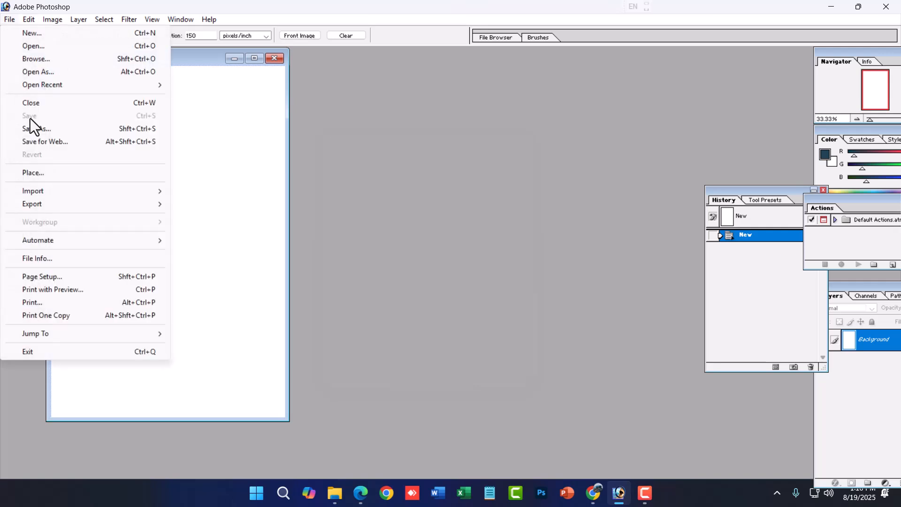
left_click(141, 290)
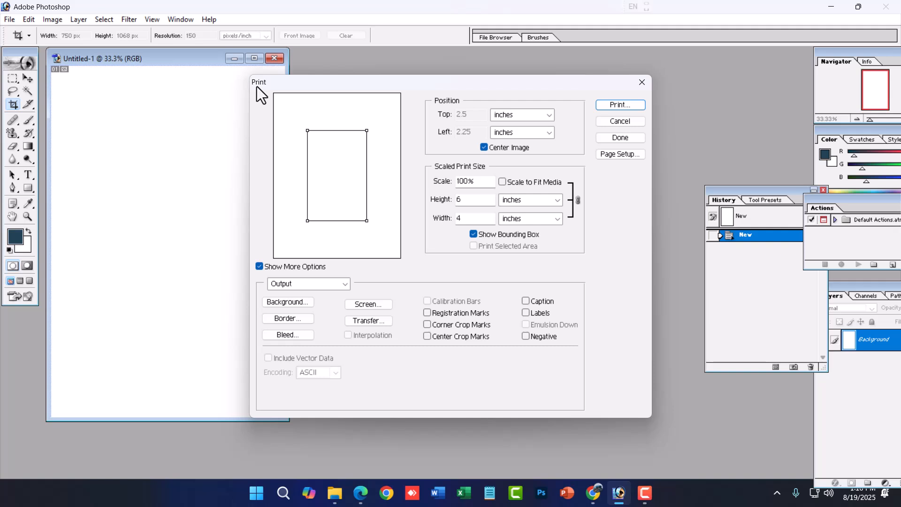
left_click(621, 120)
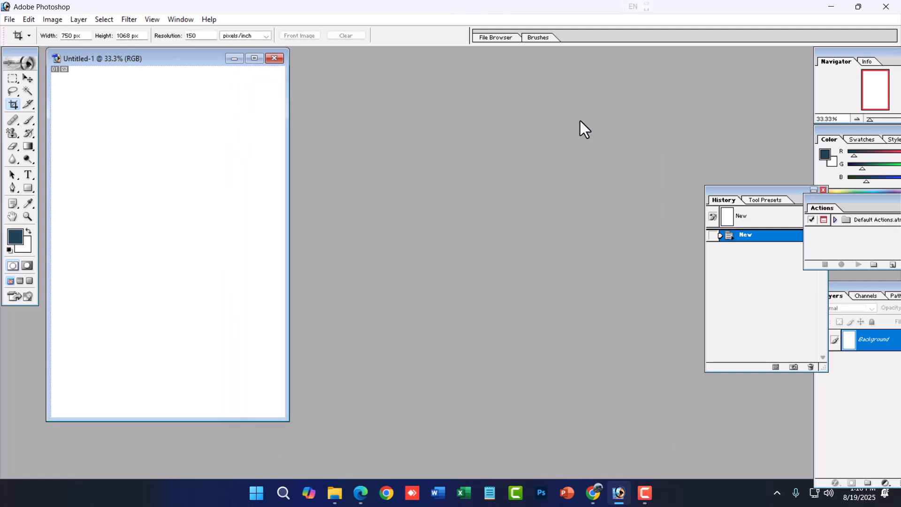
- Close the blank document and open the pink-tinted marksheet image from the Downloads folder
left_click(280, 59)
double_click(347, 241)
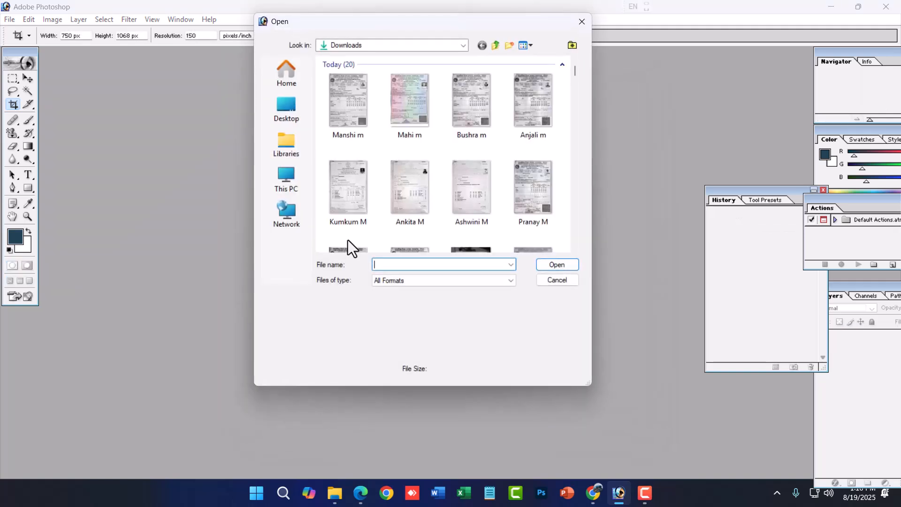
double_click(410, 103)
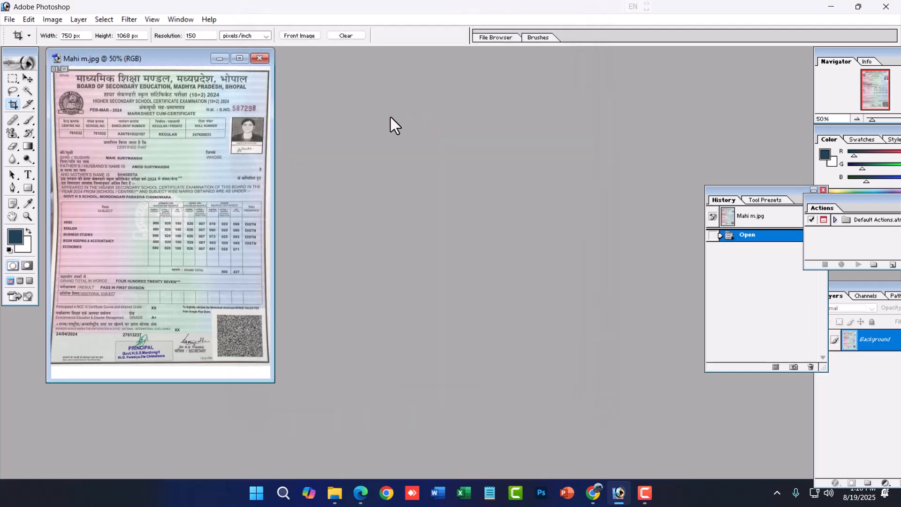
- In the print preview, enlarge the marksheet to about 137% and move it off-centre to the page's upper-left corner
key("ctrl+p")
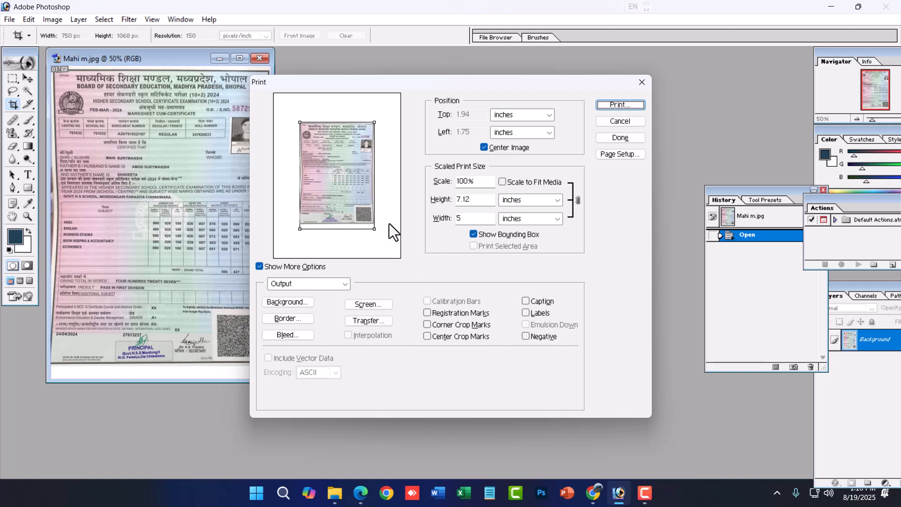
left_click_drag(373, 232, 387, 249)
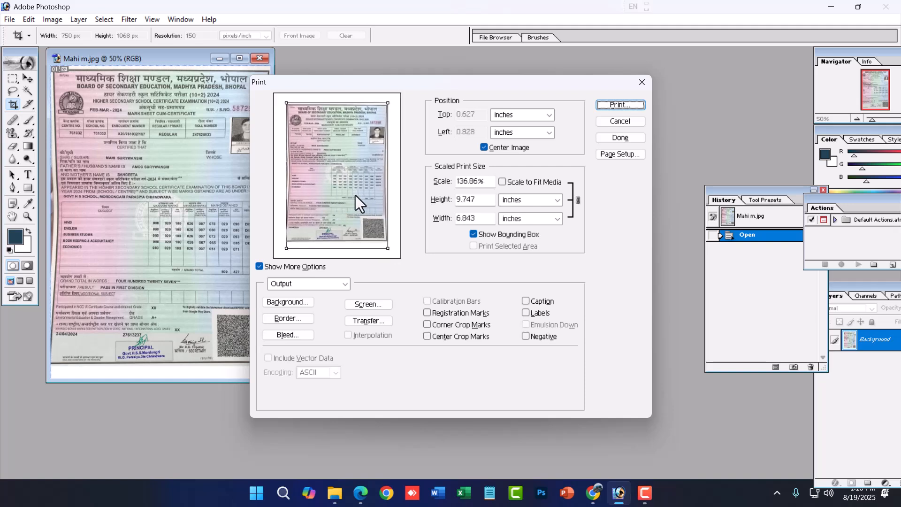
left_click(491, 151)
left_click_drag(347, 177, 333, 168)
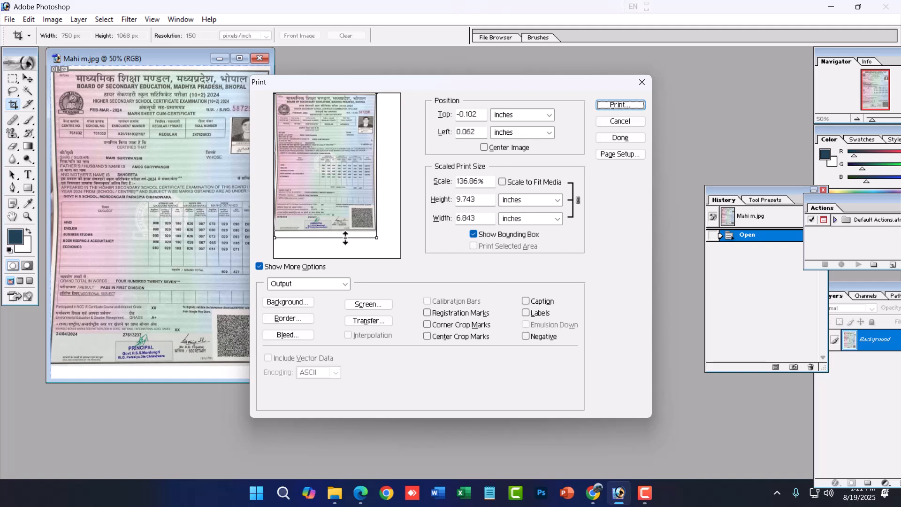
- Shrink the printed marksheet to about 79%, centre it on the page and turn on Scale to Fit Media
left_click_drag(376, 242, 337, 176)
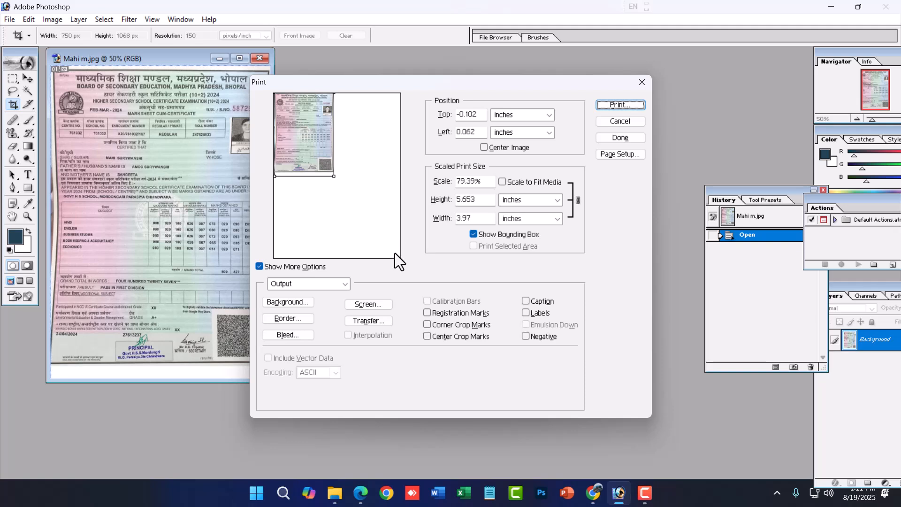
left_click(505, 149)
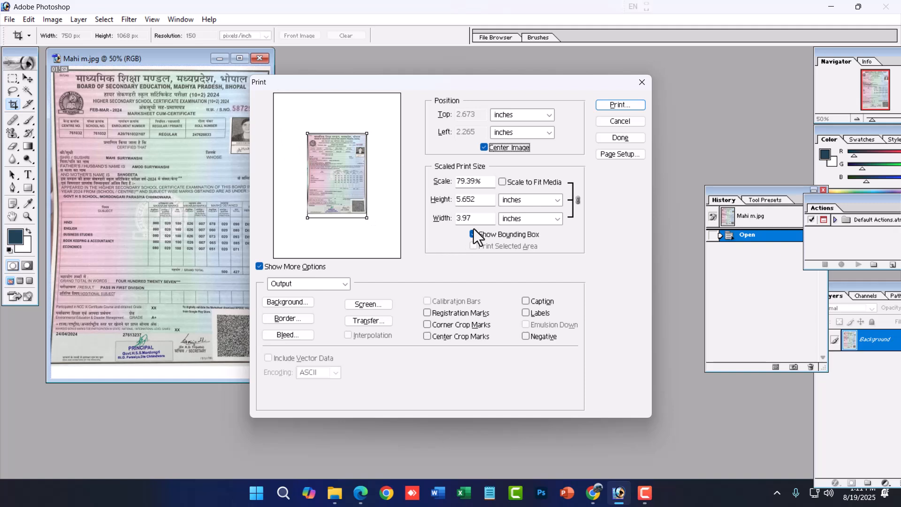
left_click(528, 184)
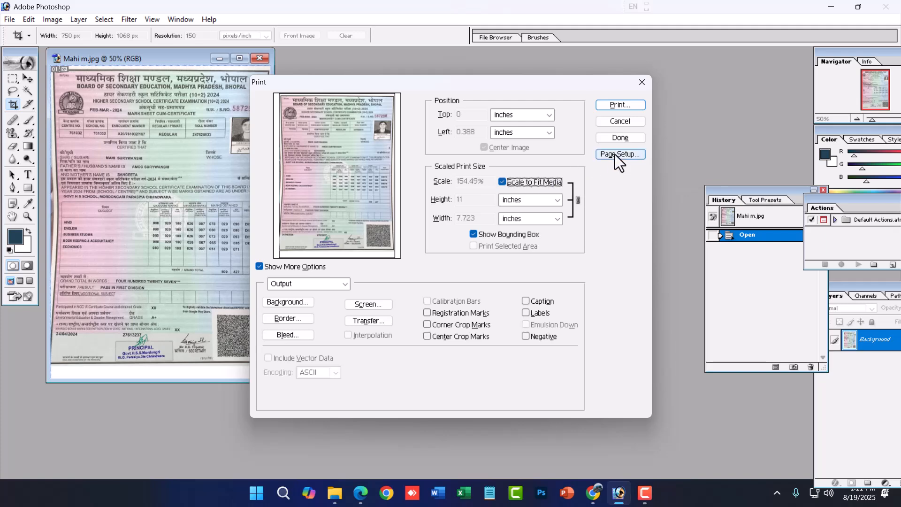
- Proceed to the printer dialog, examine the printer selection and number of copies, and cancel the printing
left_click(618, 105)
left_click_drag(445, 45, 463, 156)
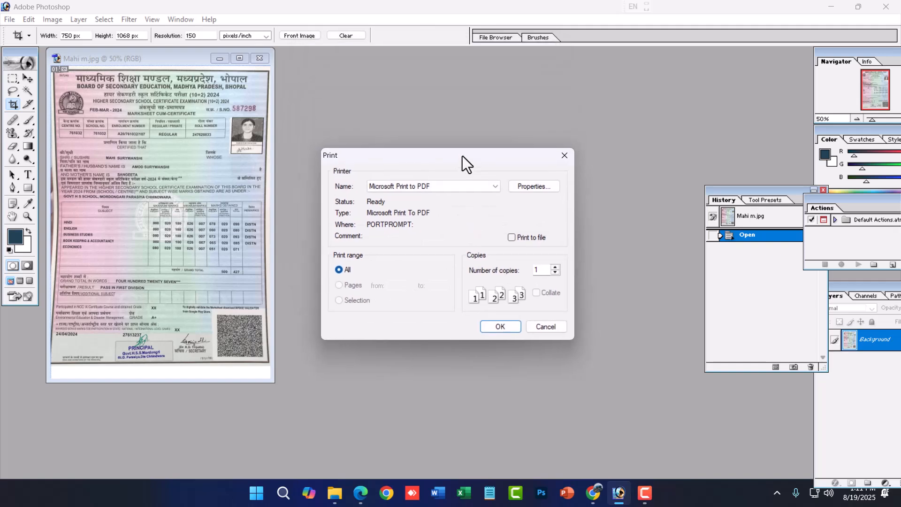
left_click(442, 187)
left_click(442, 186)
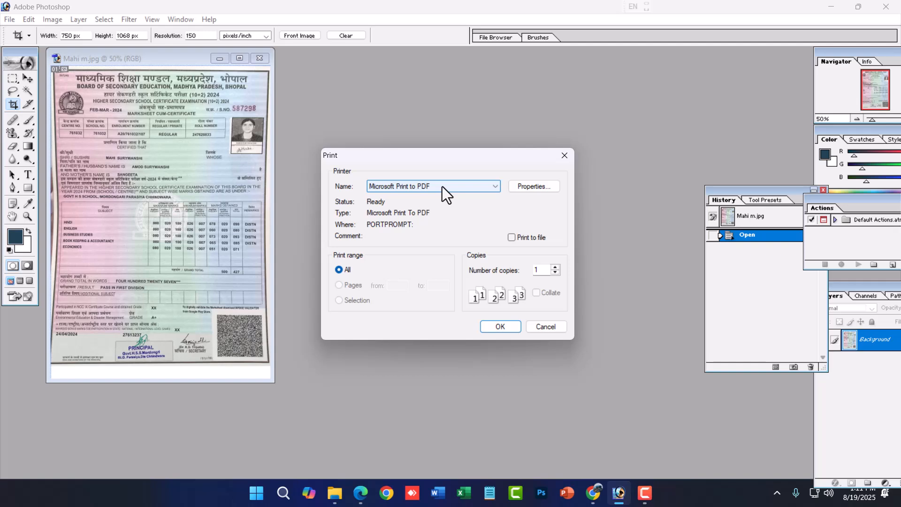
left_click_drag(542, 274, 525, 275)
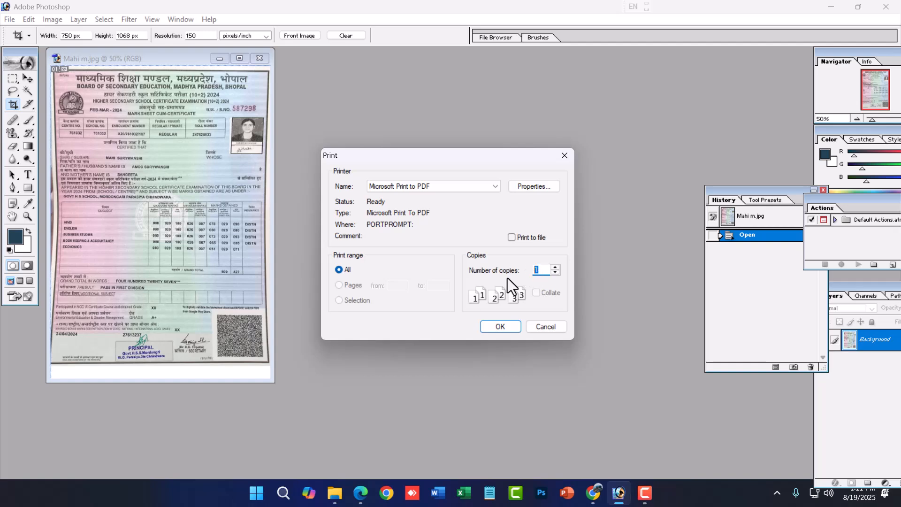
left_click(544, 326)
left_click(9, 19)
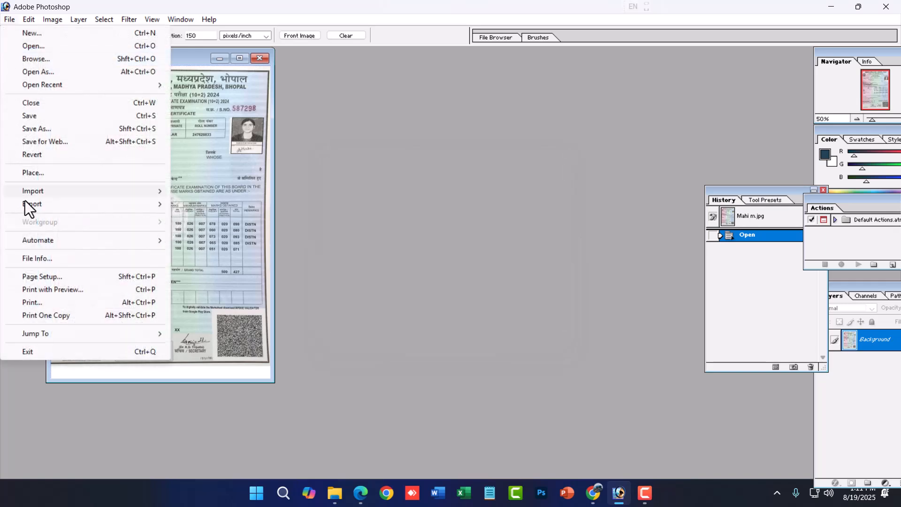
mouse_move(44, 328)
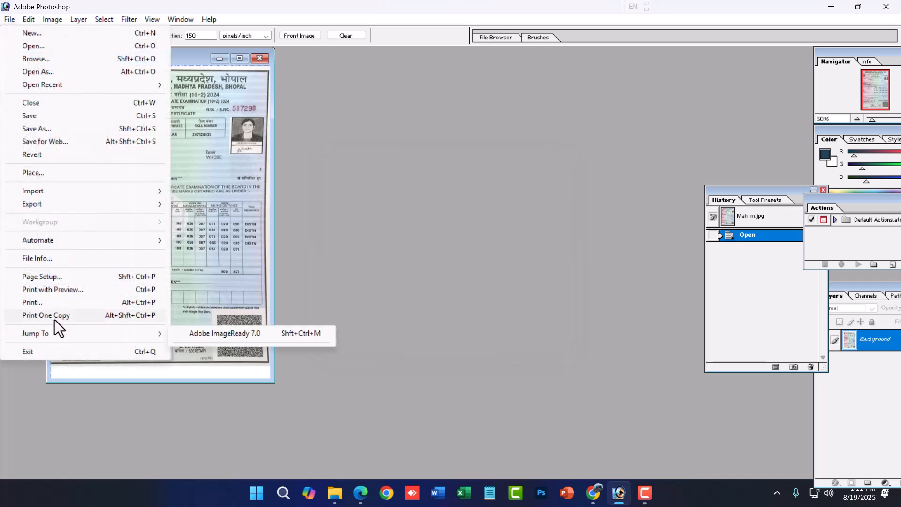
mouse_move(28, 19)
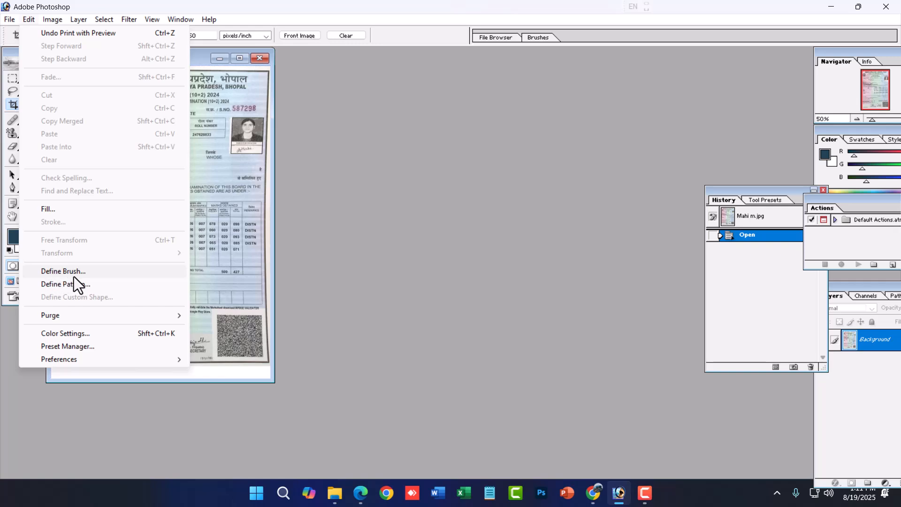
left_click(508, 265)
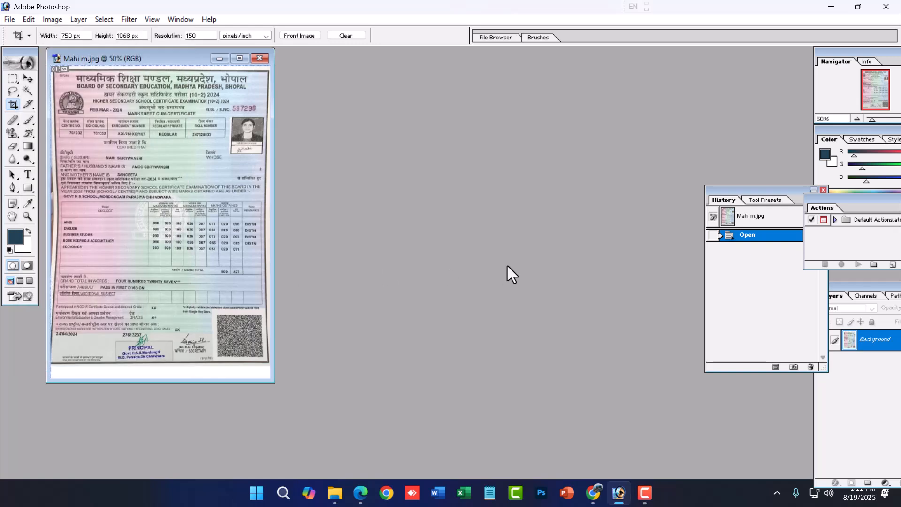
- Close the marksheet image without saving its changes and create a new blank document
left_click(261, 60)
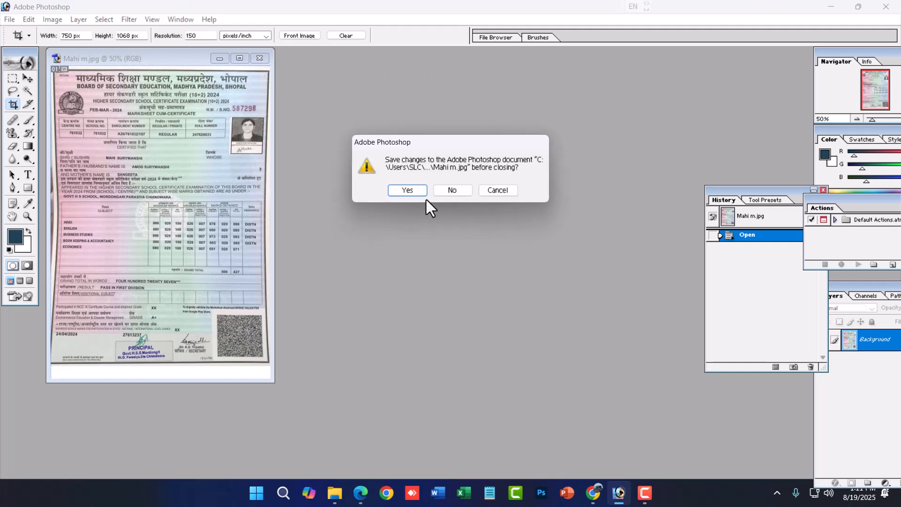
left_click(452, 189)
key("ctrl+n")
left_click(545, 143)
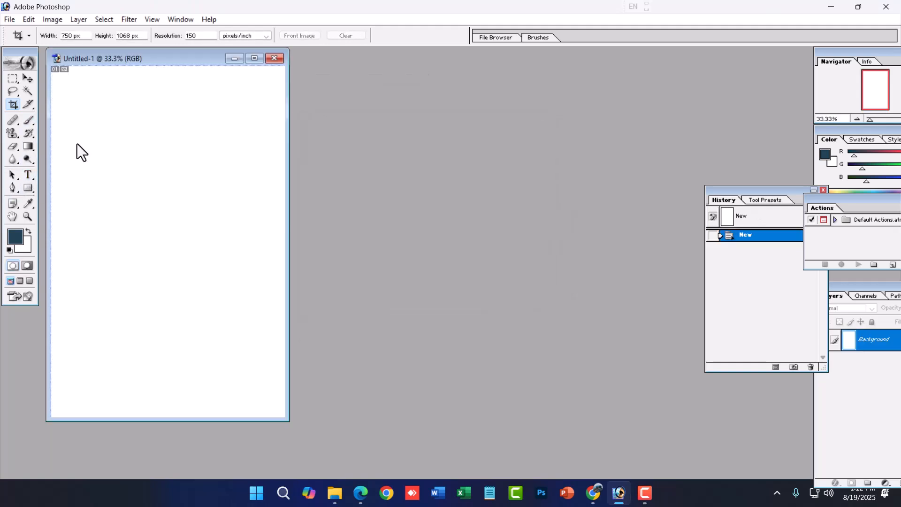
- Maximize the new document and draw a wide ellipse path near the upper middle of the page with the Ellipse Tool
left_click(23, 190)
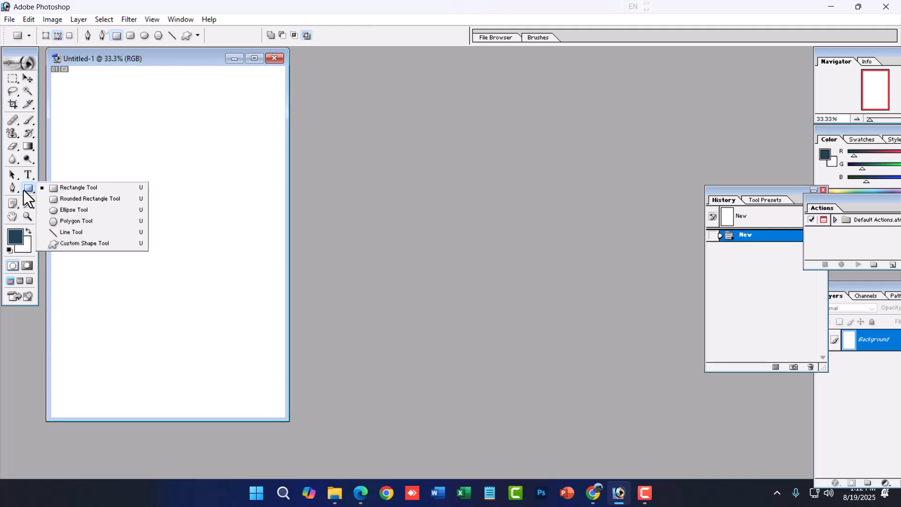
left_click(71, 210)
left_click(254, 58)
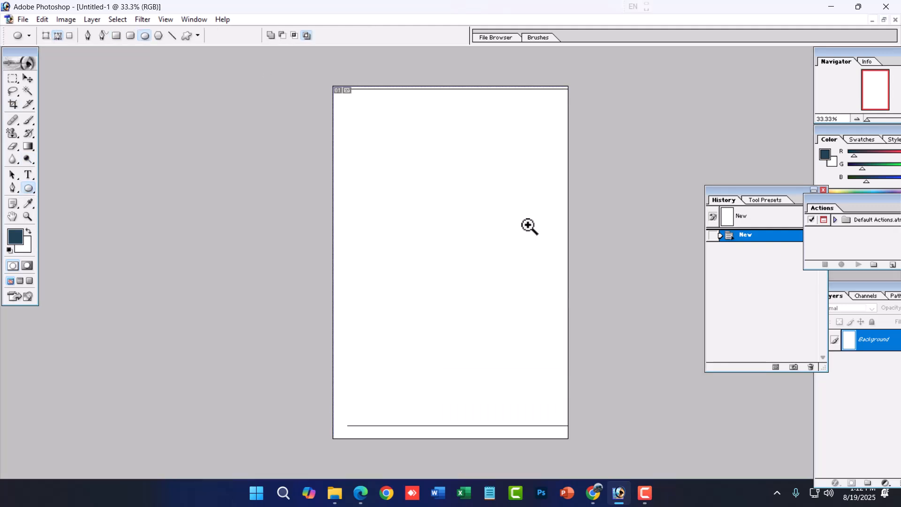
left_click(529, 225, "ctrl")
left_click_drag(396, 158, 476, 205)
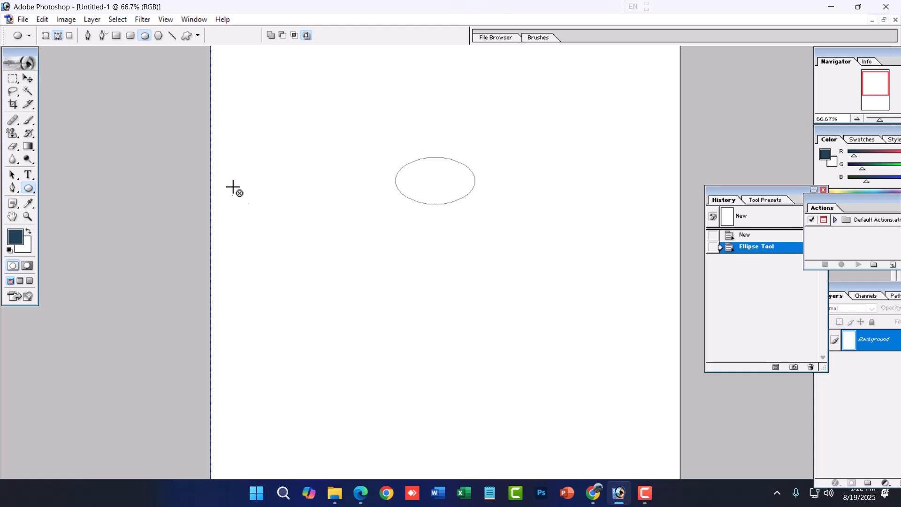
- Undo the ellipse path and draw a wide filled ellipse as a shape layer near the upper middle of the page
key("ctrl+z")
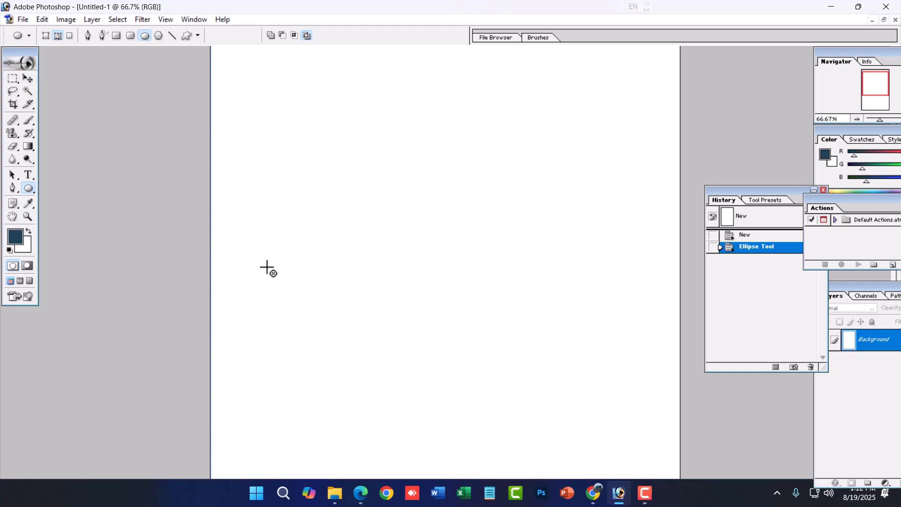
left_click(45, 35)
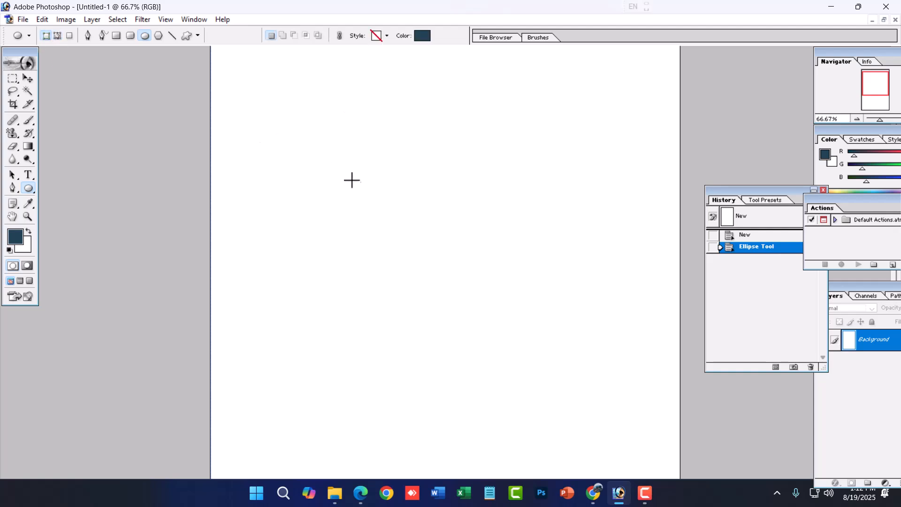
left_click_drag(380, 179, 481, 241)
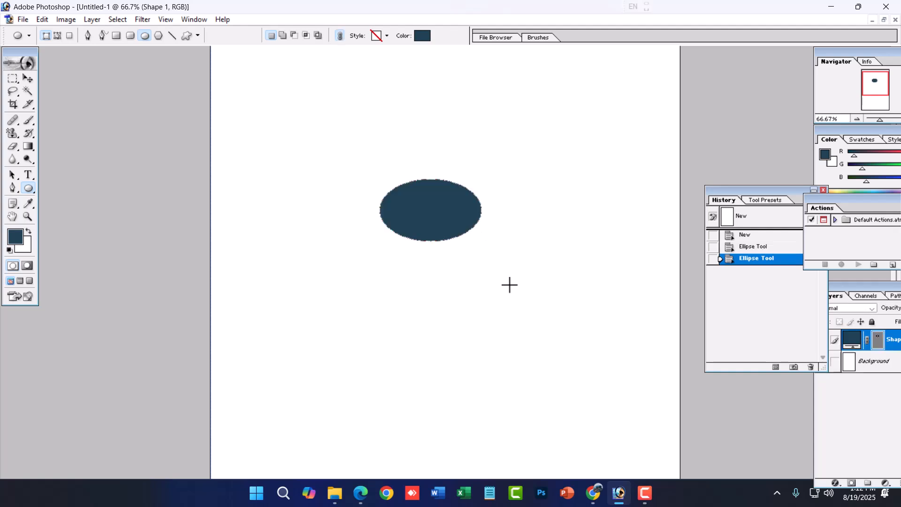
- Add a text box inside the filled ellipse and enter SSW
left_click(29, 174)
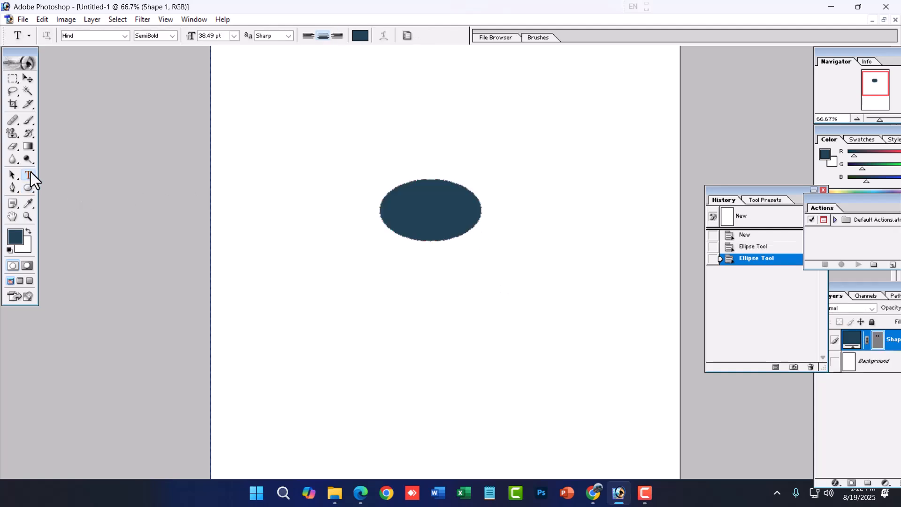
left_click(489, 202)
left_click(489, 244)
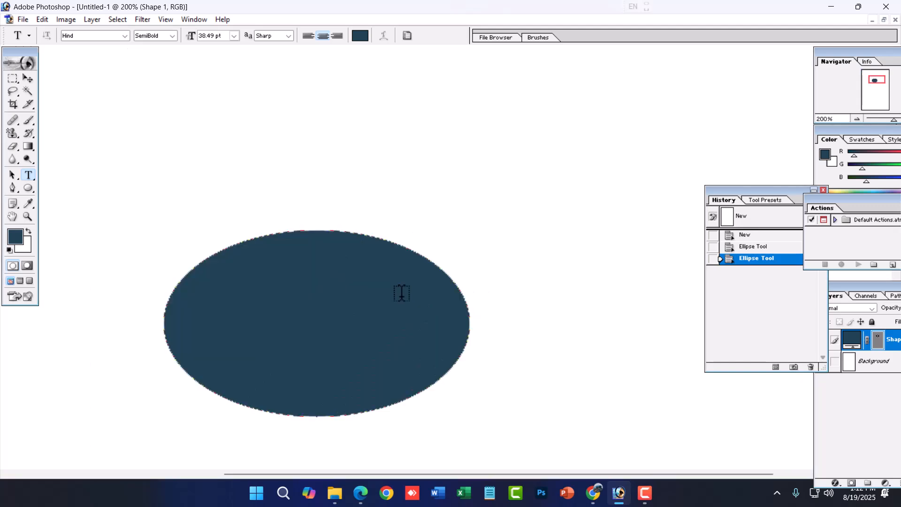
left_click_drag(206, 269, 422, 385)
type("O")
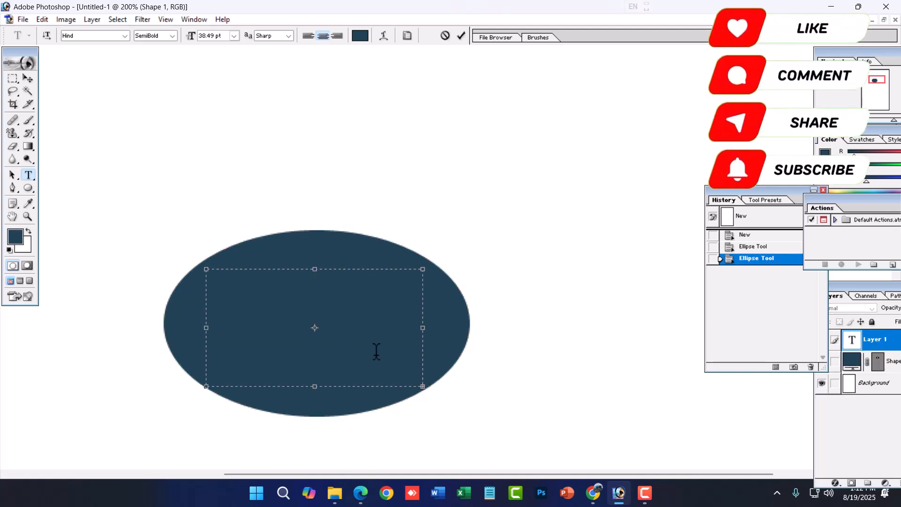
- Color the SSW text white, set its size to 24 pt and commit it
key("ctrl+a")
left_click(360, 36)
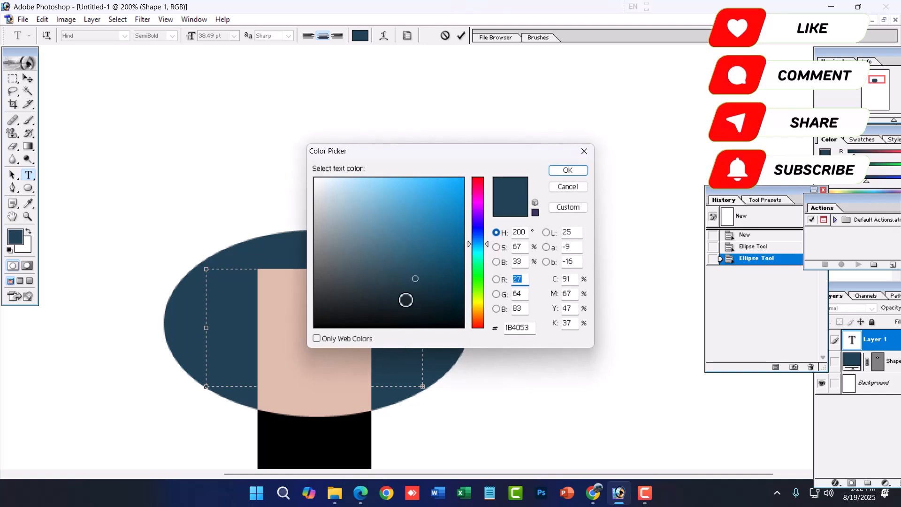
left_click(234, 80)
left_click(567, 170)
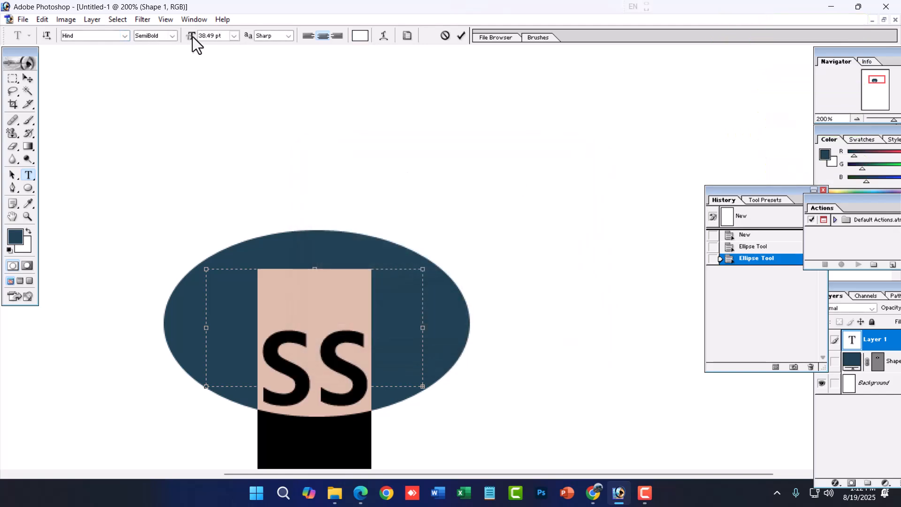
left_click(234, 35)
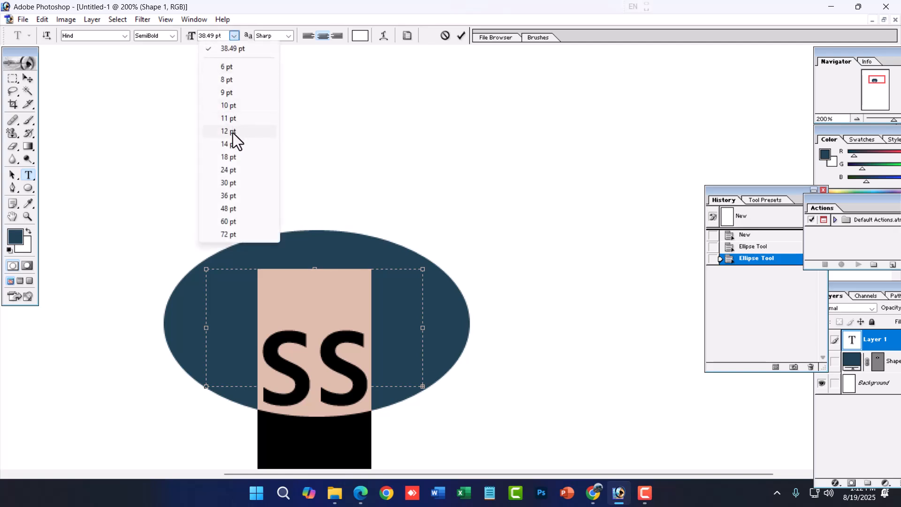
left_click(226, 172)
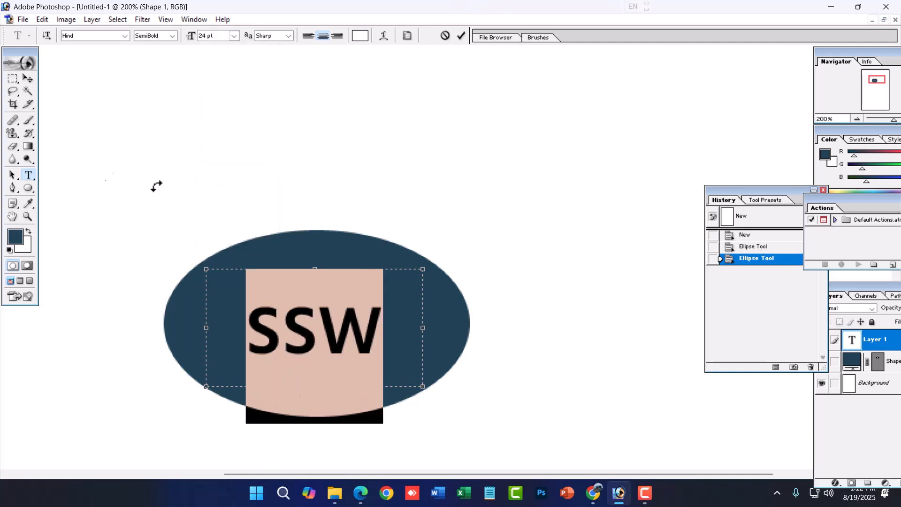
left_click(17, 82)
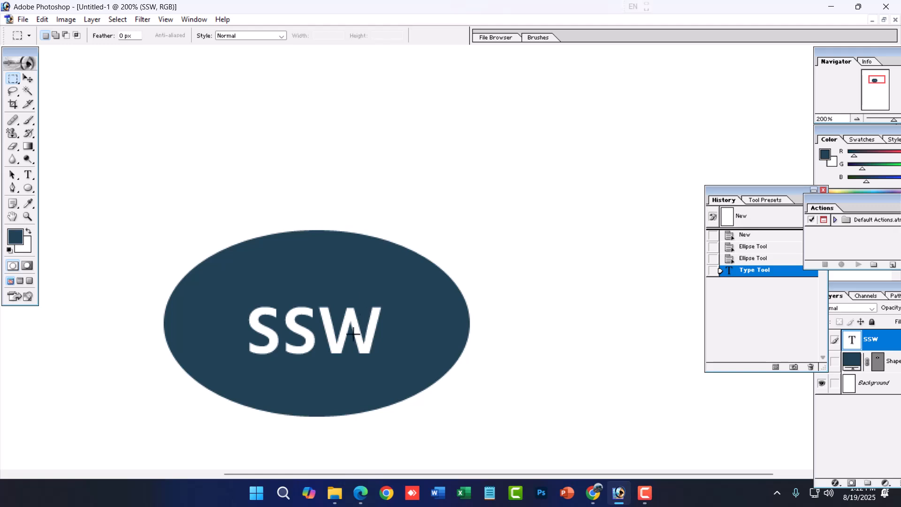
- Enlarge the SSW text with Free Transform so it fills the middle of the ellipse
key("ctrl+t")
left_click_drag(346, 342, 301, 318)
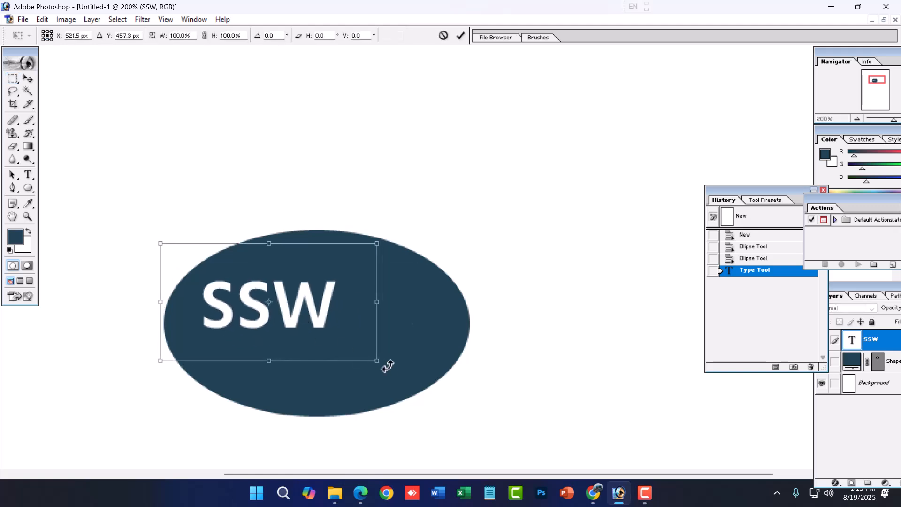
left_click_drag(377, 360, 357, 337)
left_click_drag(453, 395, 503, 421)
key("Return")
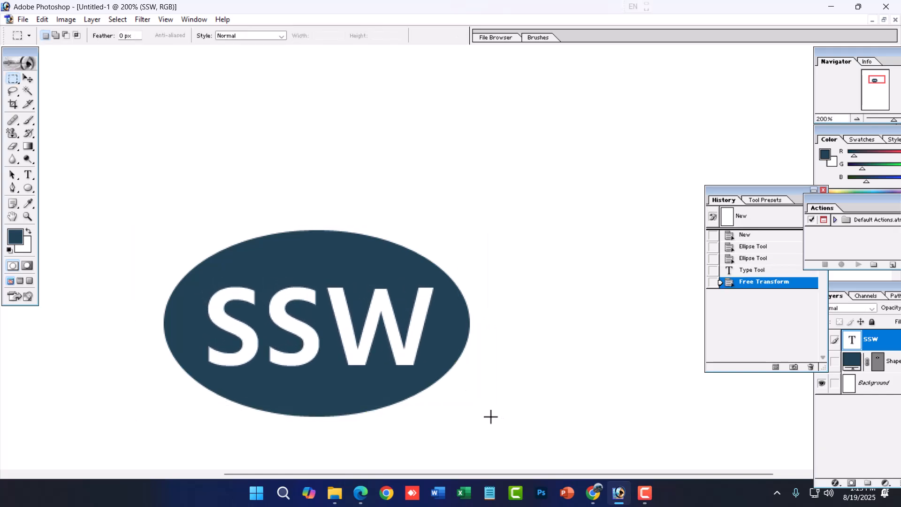
- Select the SSW ellipse with an elliptical marquee slightly larger than it and nudge the outline up and left to centre it
left_click(358, 372, "ctrl+alt")
left_click(587, 221)
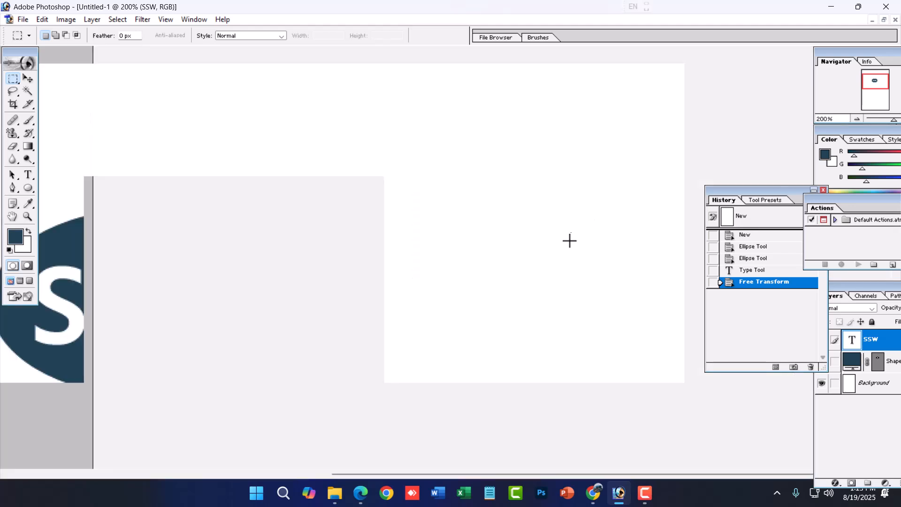
left_click(490, 316, "alt")
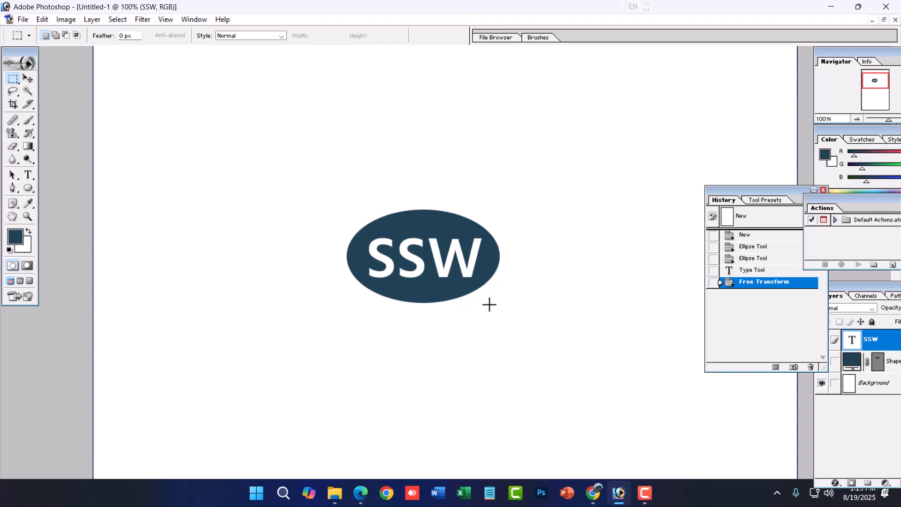
left_click_drag(12, 78, 54, 90)
left_click_drag(345, 210, 505, 311)
key("Up")
key("Up")
key("Up")
key("Up")
key("Up")
key("Up")
key("Up")
key("Up")
key("Up")
key("Up")
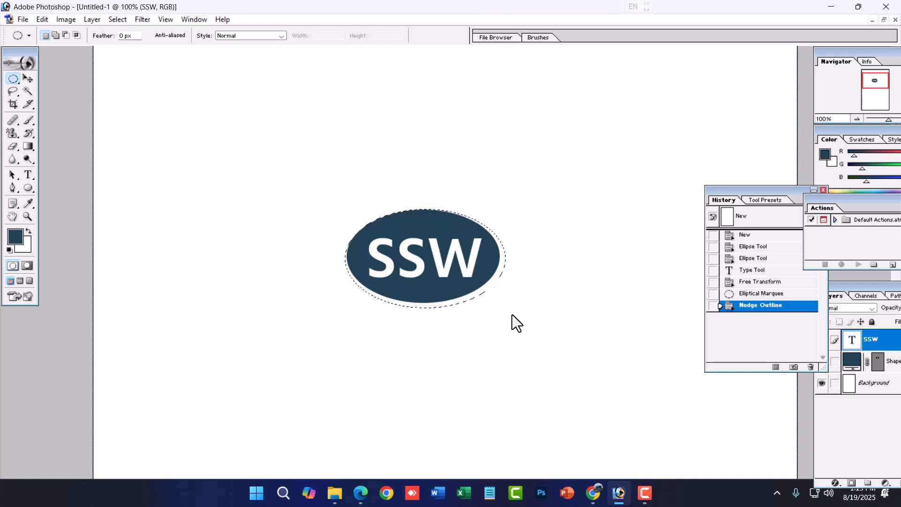
key("Left")
key("Left")
key("Left")
key("Left")
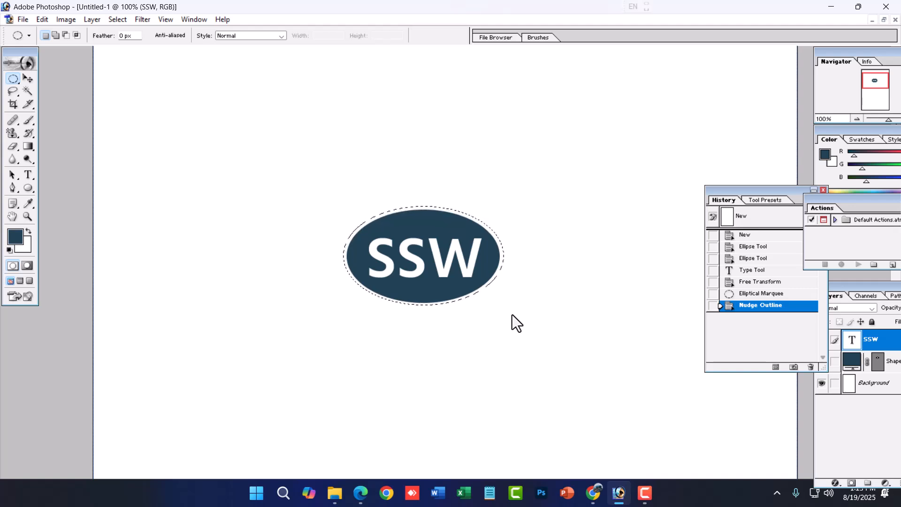
- Define a brush named stamp from the selected SSW ellipse
left_click(41, 20)
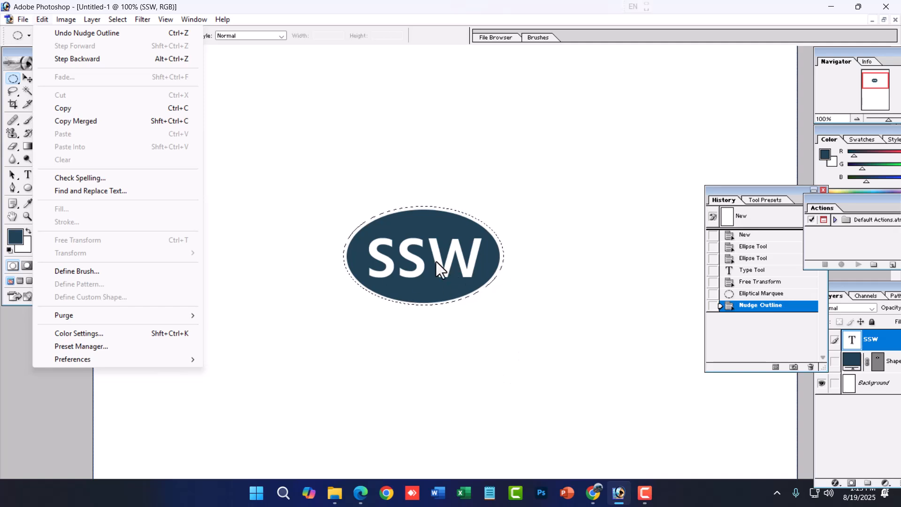
left_click(86, 272)
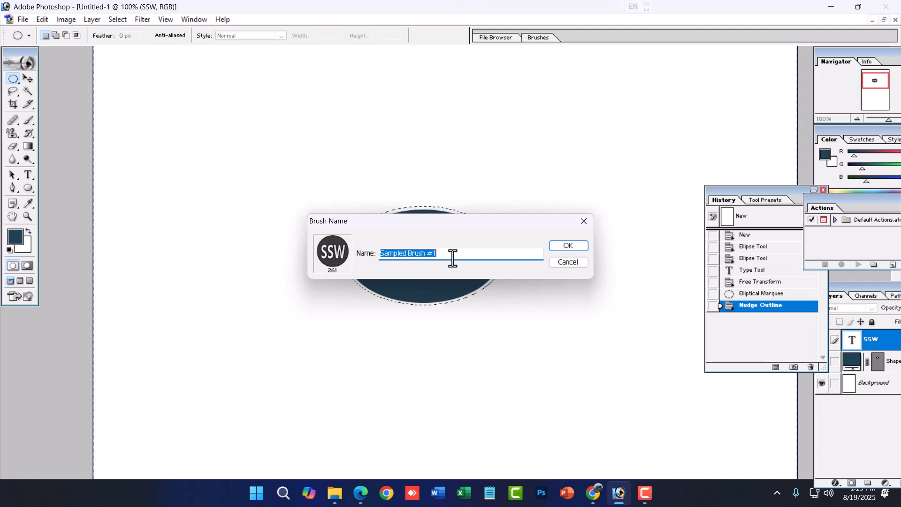
type("stamp")
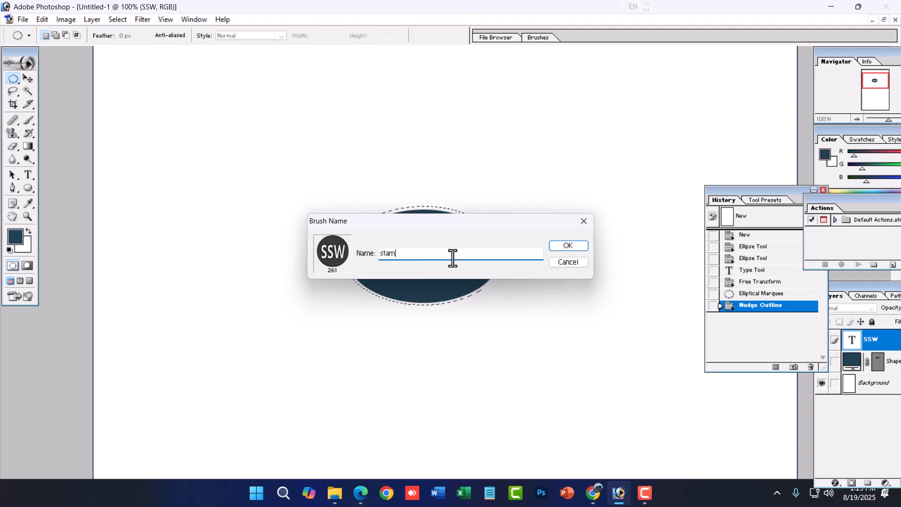
left_click(563, 245)
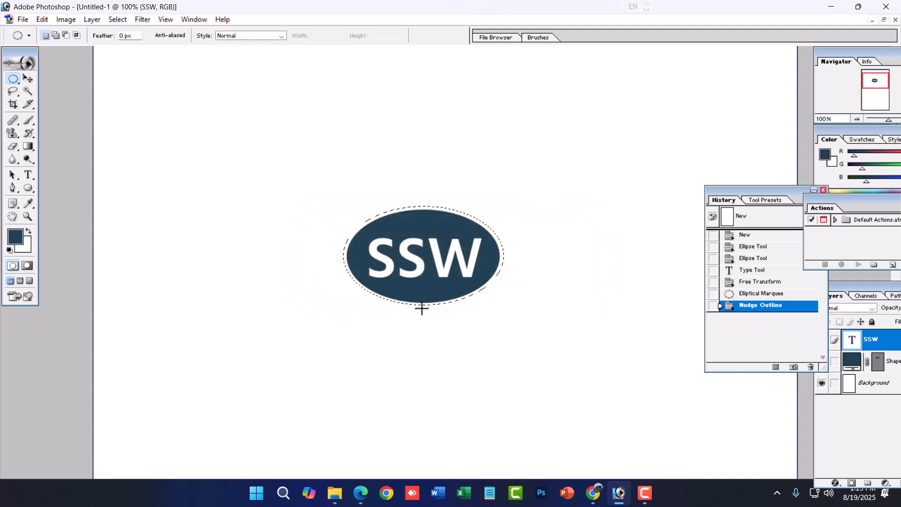
- Create a new blank document and choose the 261 px SSW stamp brush for the Brush Tool
key("ctrl+n")
left_click(522, 143)
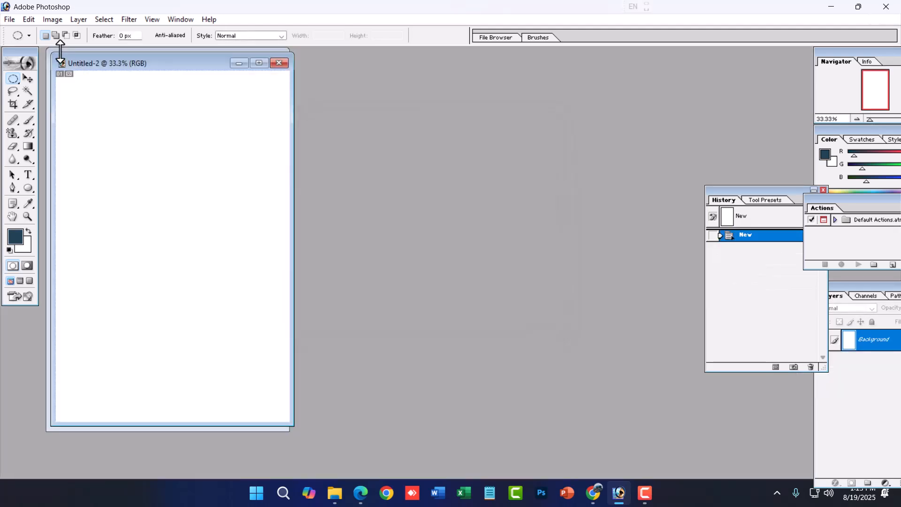
left_click(29, 122)
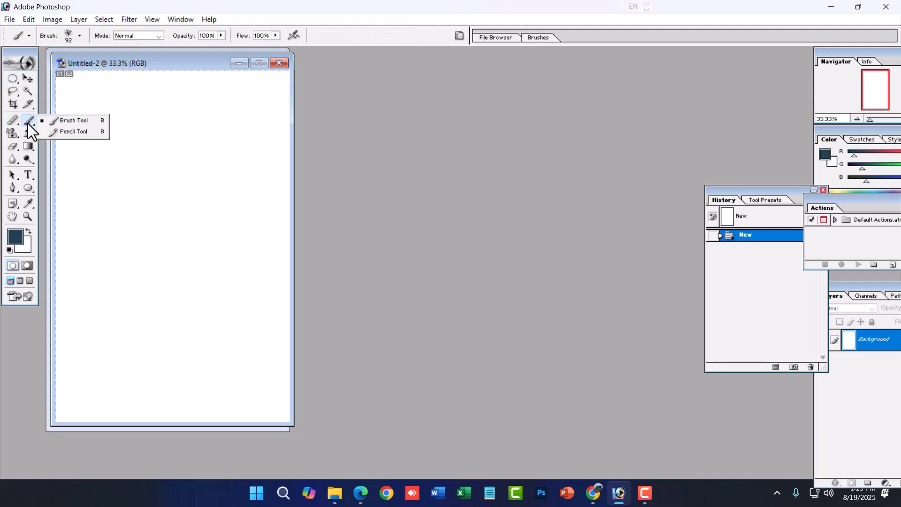
left_click(79, 120)
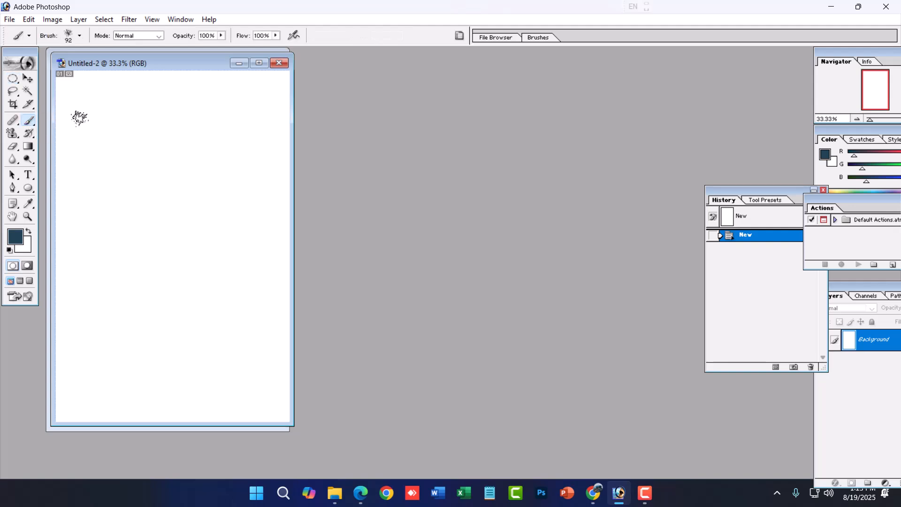
left_click(81, 36)
scroll(102, 123, "down", 3)
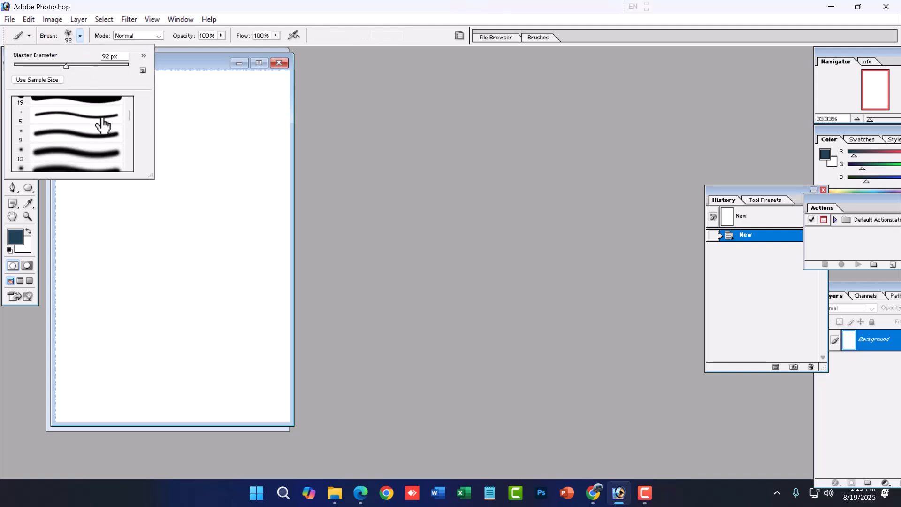
scroll(100, 127, "down", 6)
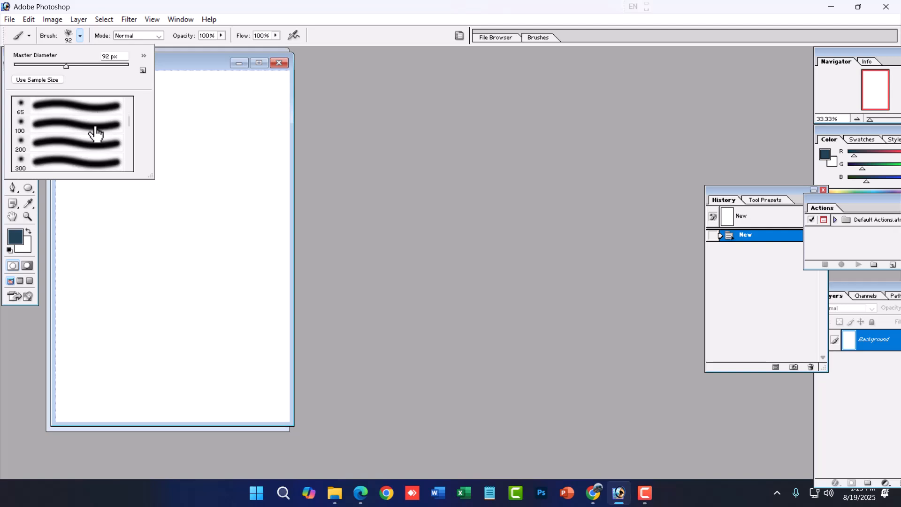
scroll(98, 143, "down", 8)
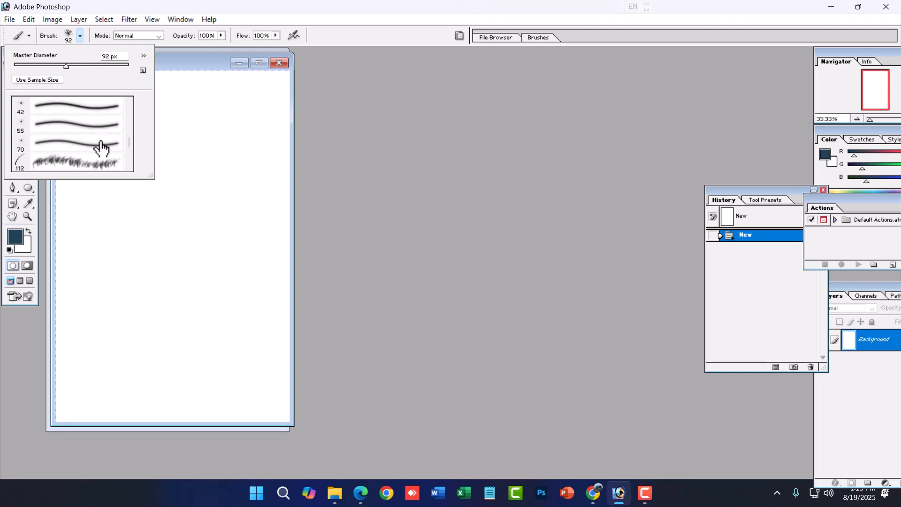
scroll(101, 148, "up", 5)
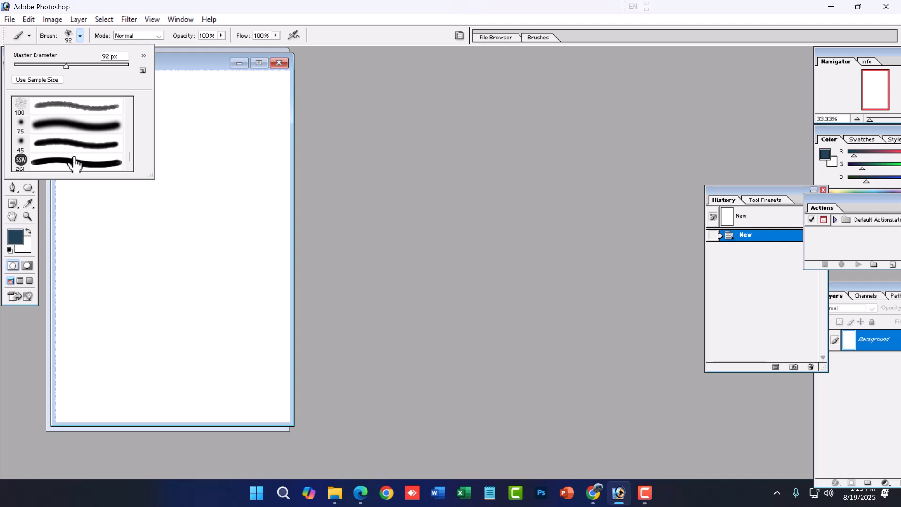
left_click(34, 164)
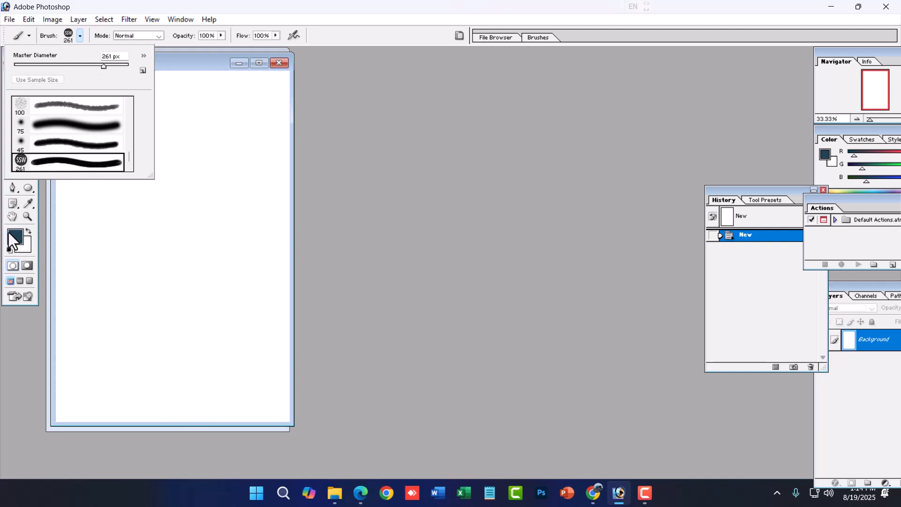
- Set the foreground color to a dark blue
left_click(16, 244)
mouse_move(475, 287)
left_mouse_down()
mouse_move(479, 226)
mouse_move(485, 232)
left_mouse_up()
left_click_drag(458, 261, 502, 265)
left_click(568, 170)
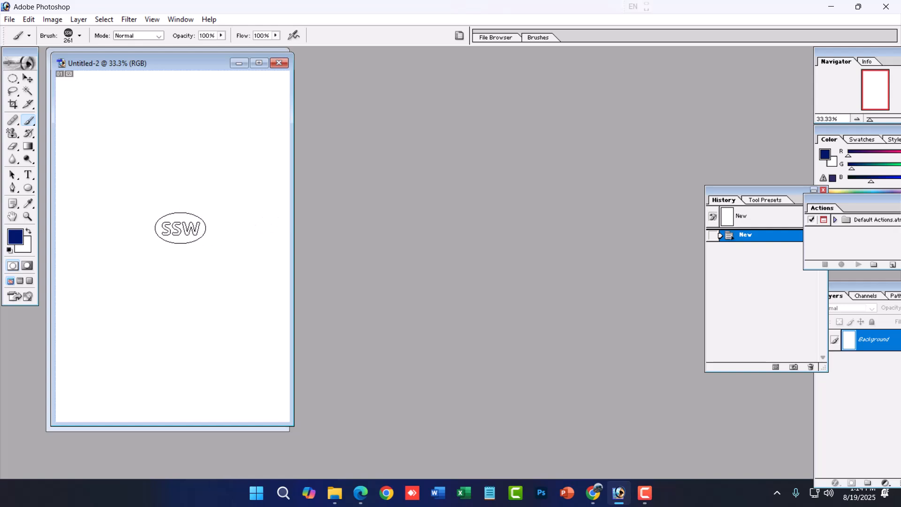
- Stamp the SSW brush once near the middle of the new page and undo it
left_click(178, 229)
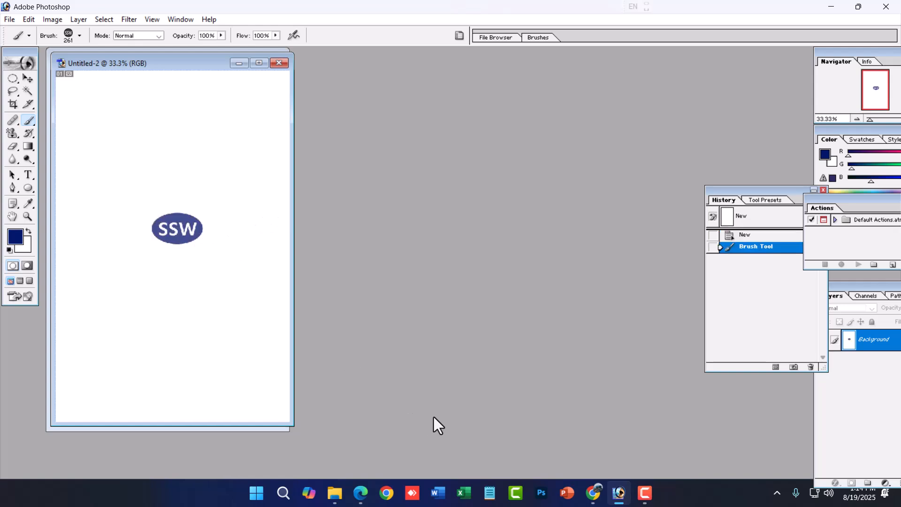
key("ctrl+z")
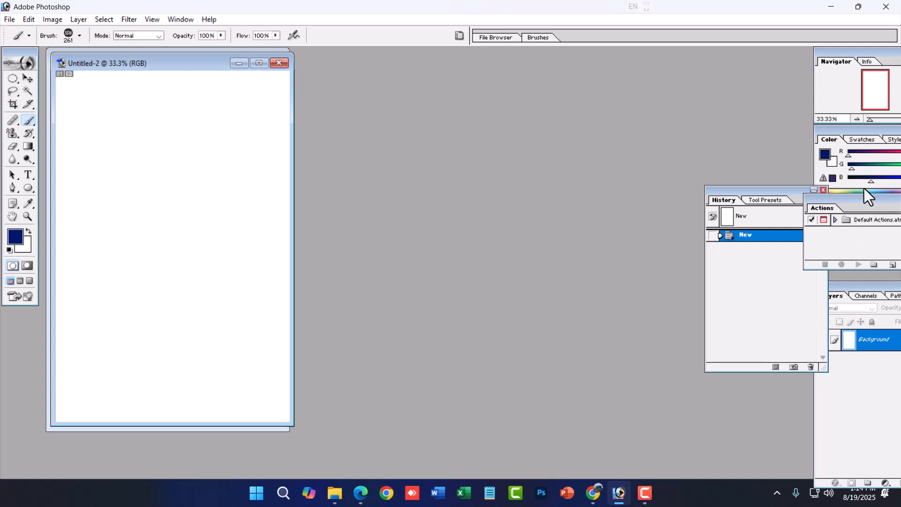
- Move the Layers panel beside the History panel and stamp the SSW brush once slightly left of the page's centre
left_click(857, 319)
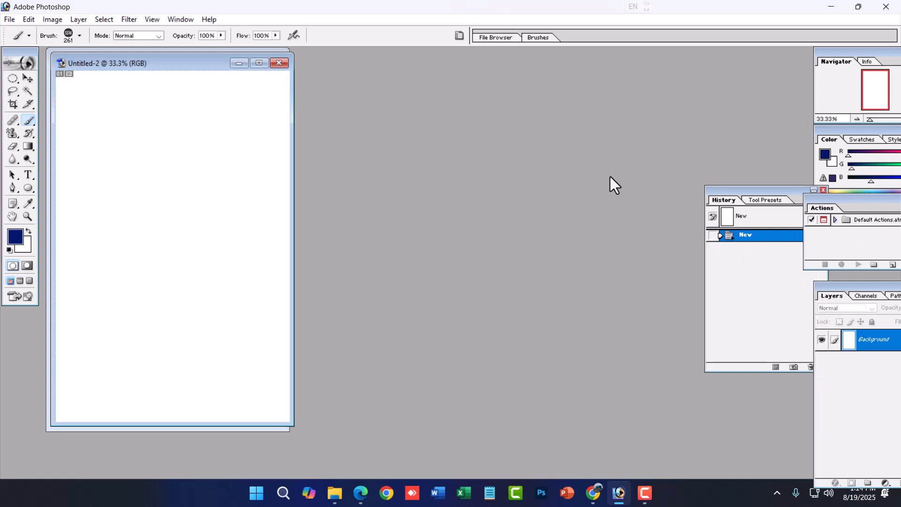
left_click_drag(610, 176, 608, 176)
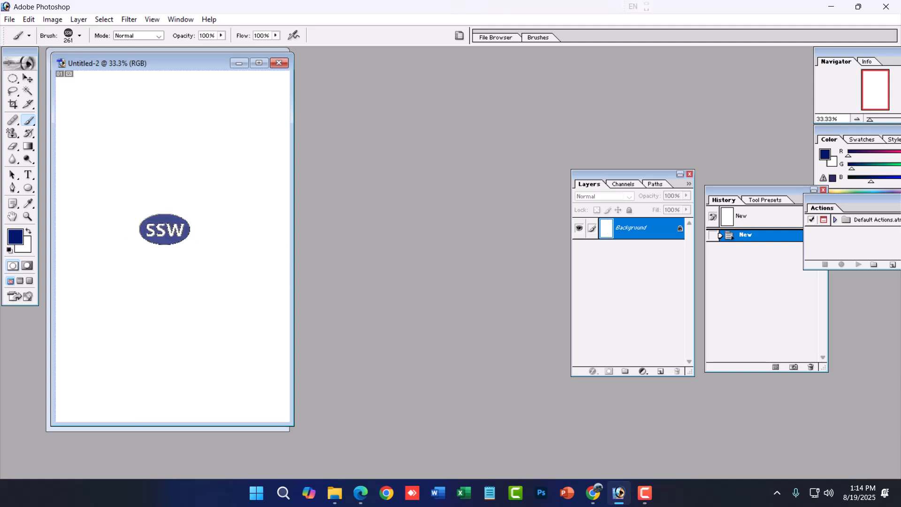
left_click(164, 229)
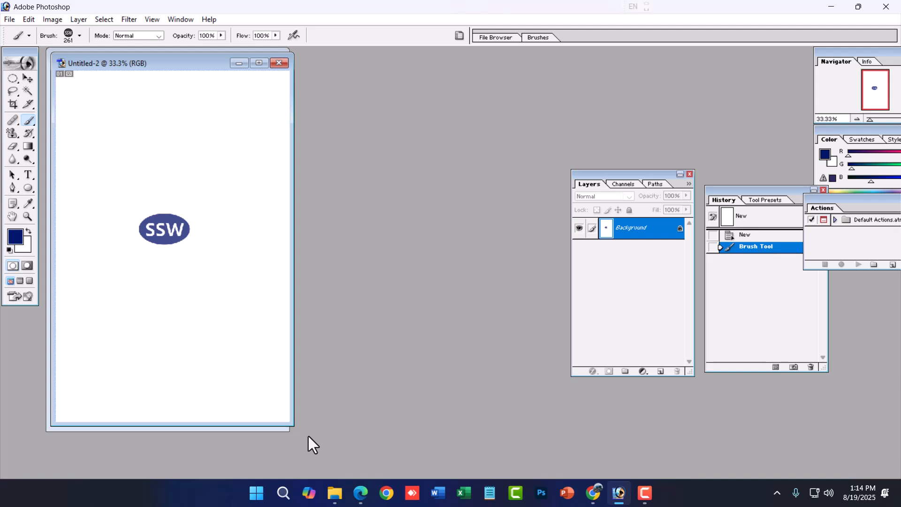
- Undo the stamp on the background and stamp the SSW brush once on a new layer, slightly above the page's centre
key("ctrl+z")
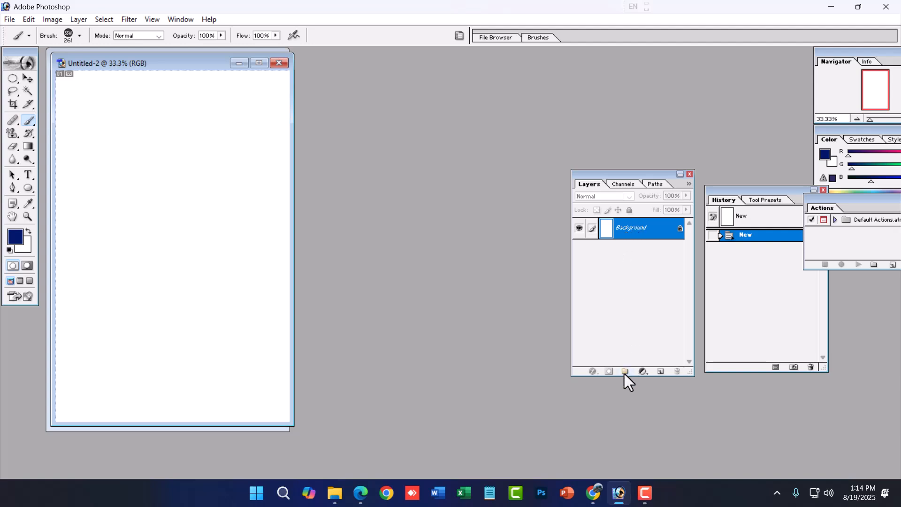
left_click(661, 372)
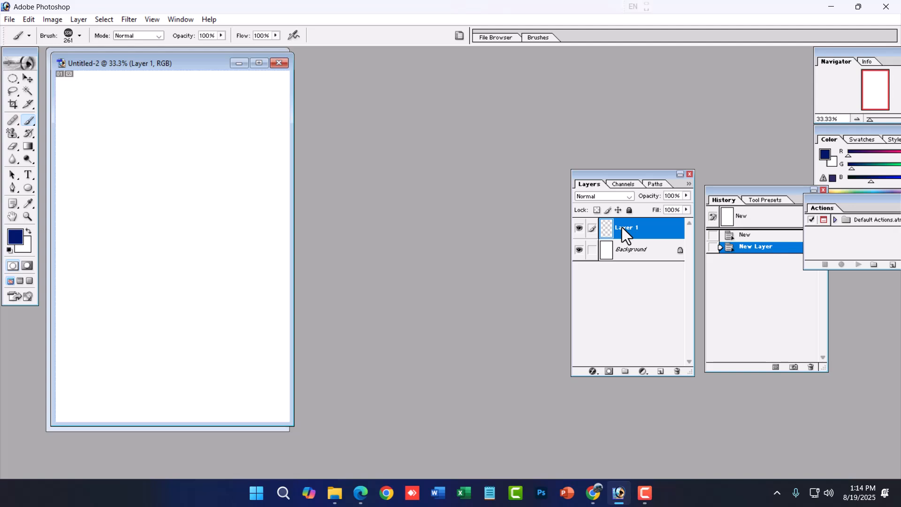
left_click(169, 216)
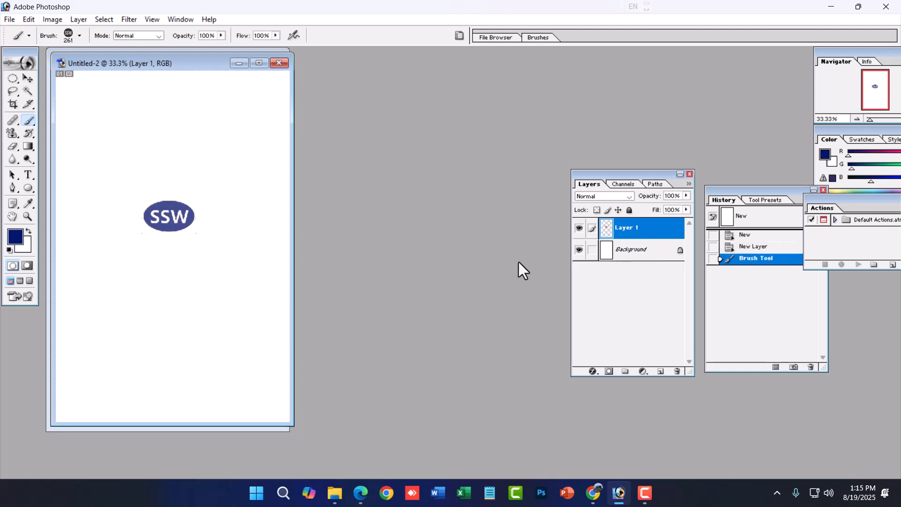
- Enlarge the blue SSW stamp to a bit over twice its size with Free Transform and move it back near the page's centre
key("ctrl+t")
left_click_drag(195, 229, 264, 270)
key("Return")
mouse_move(211, 246)
left_mouse_down()
mouse_move(167, 226)
mouse_move(177, 227)
left_mouse_up()
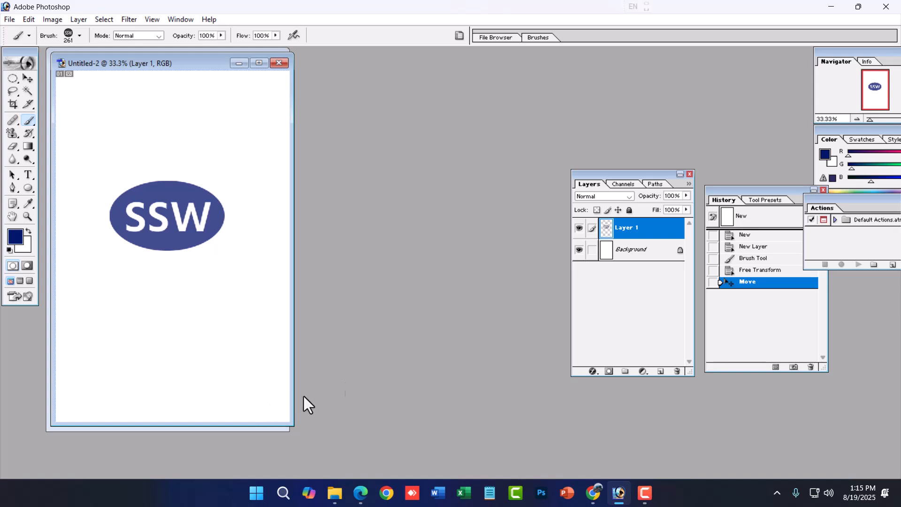
- Add a second new layer and set the foreground color to dark green 004612
left_click(660, 371)
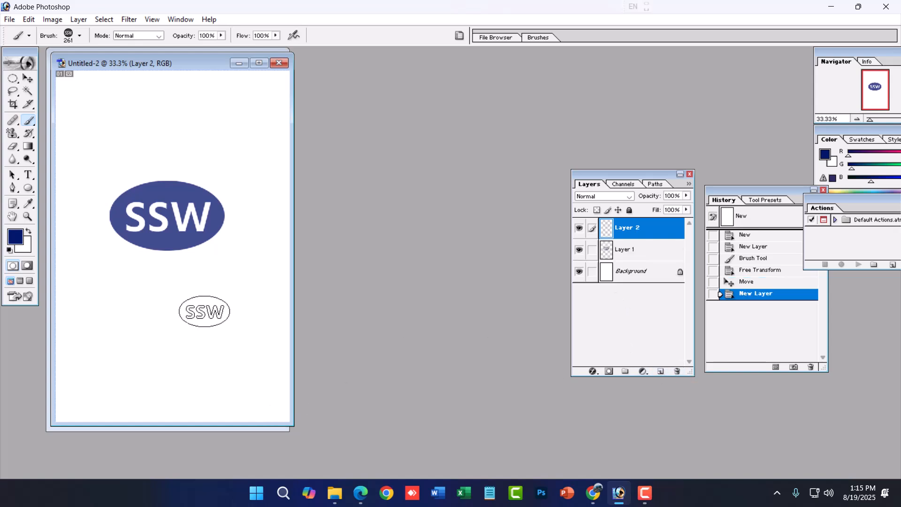
left_click(15, 237)
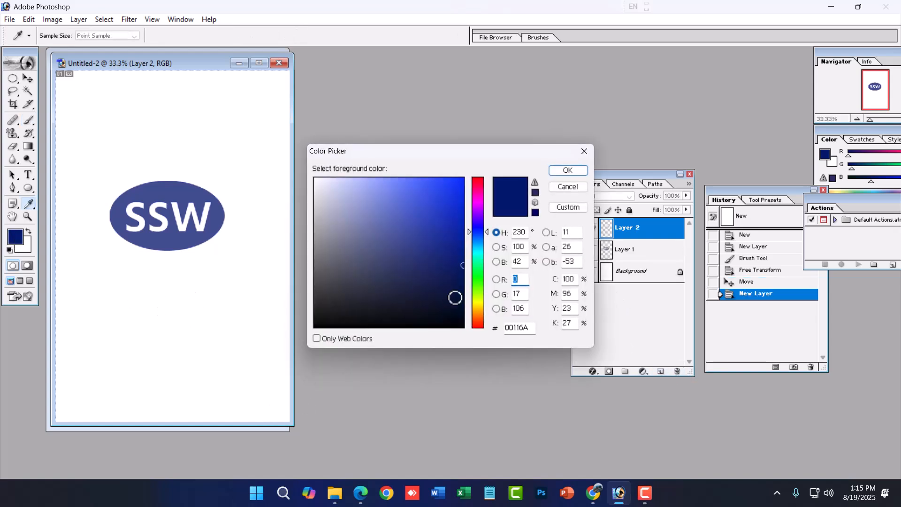
left_click(478, 271)
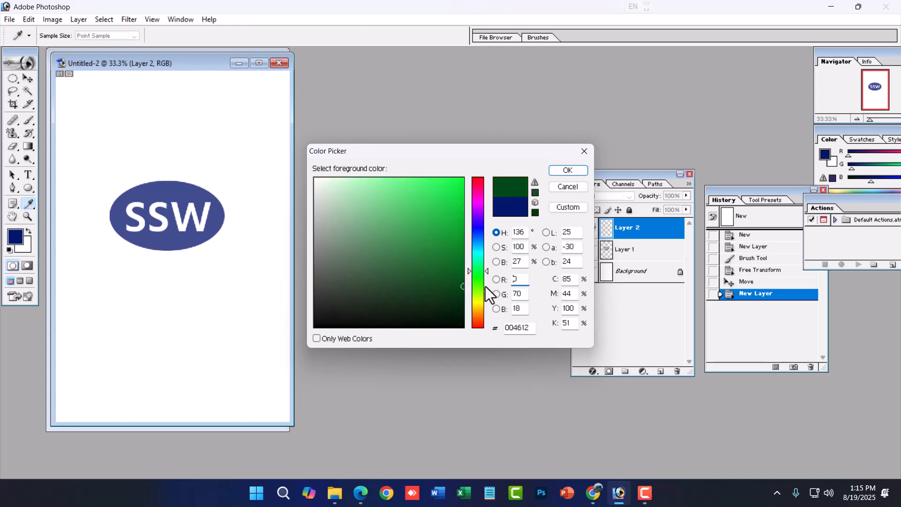
key("b")
left_click(577, 172)
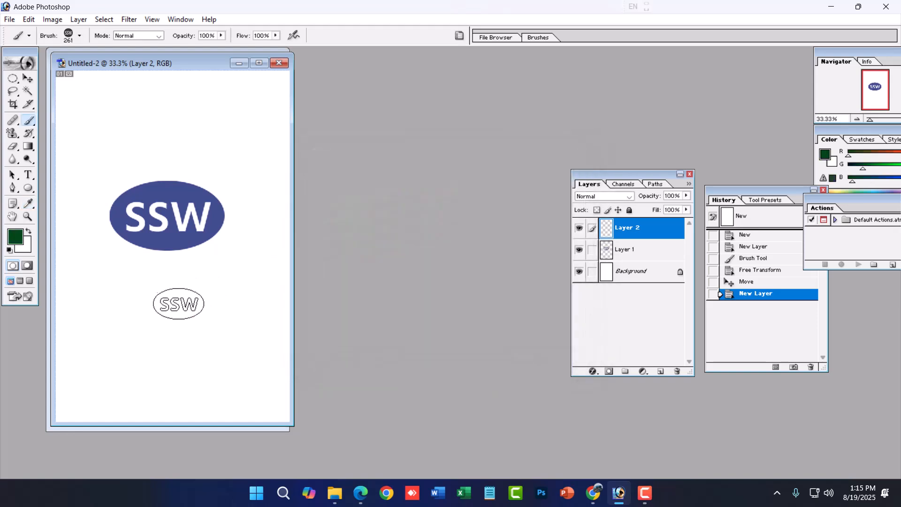
- Enlarge the SSW brush to 500 px and stamp it once below the blue ellipse
key("bracketright")
key("bracketright")
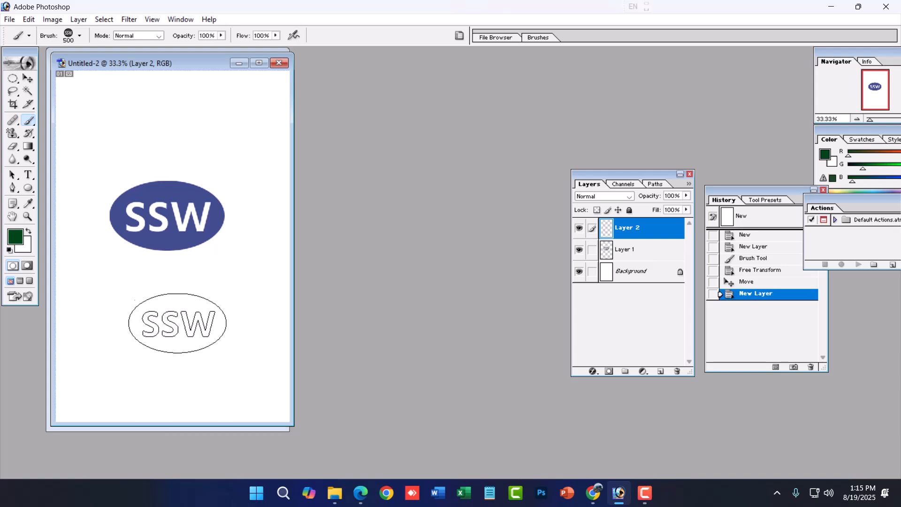
left_click(171, 323)
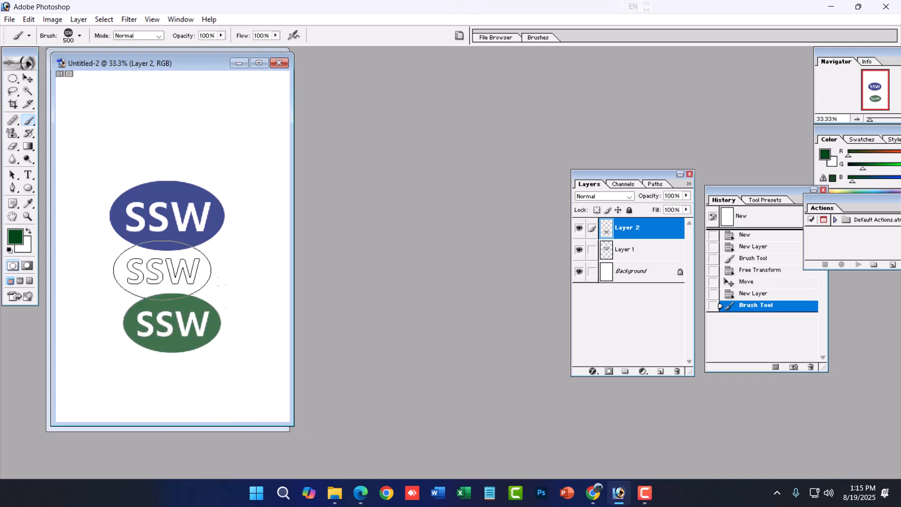
- Move the blue ellipse on Layer 1 slightly up and right, and move the green ellipse on Layer 2 up beneath it
left_click(28, 78)
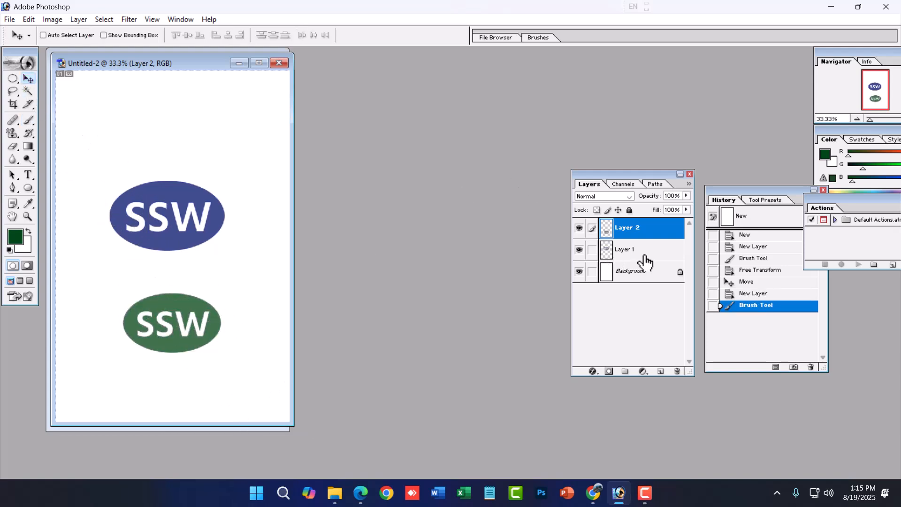
left_click(639, 253)
left_click_drag(197, 209, 204, 191)
left_click(641, 228)
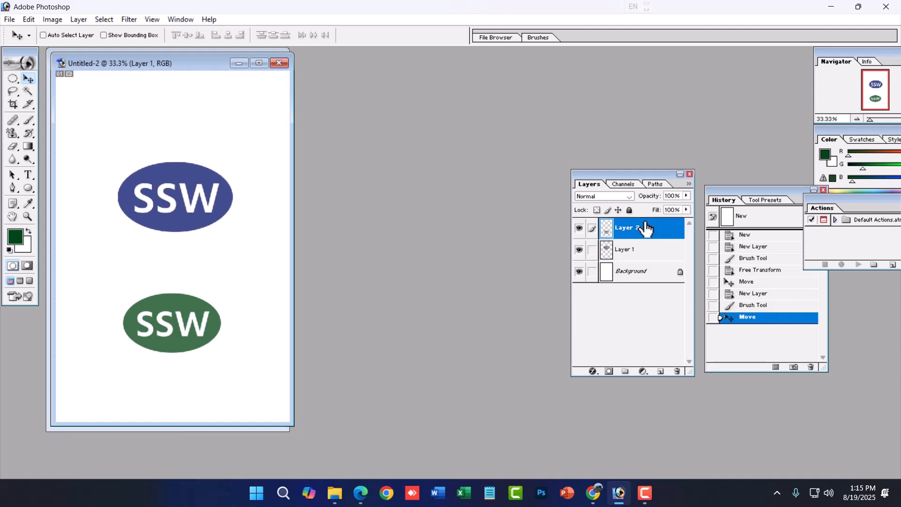
left_click_drag(203, 333, 190, 296)
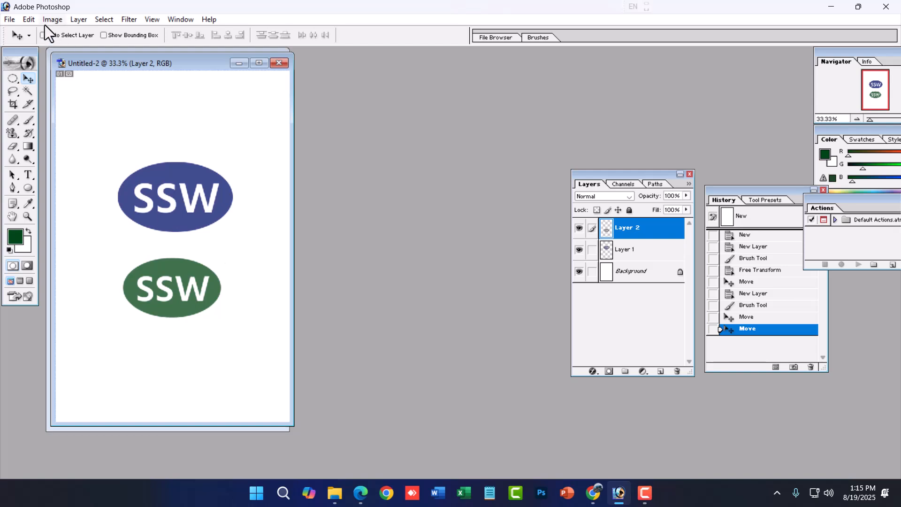
left_click(29, 19)
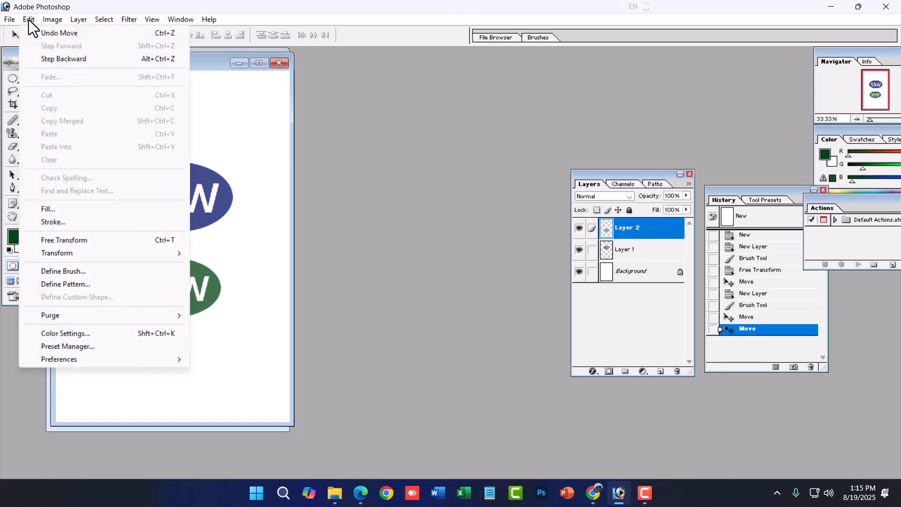
left_click(262, 288)
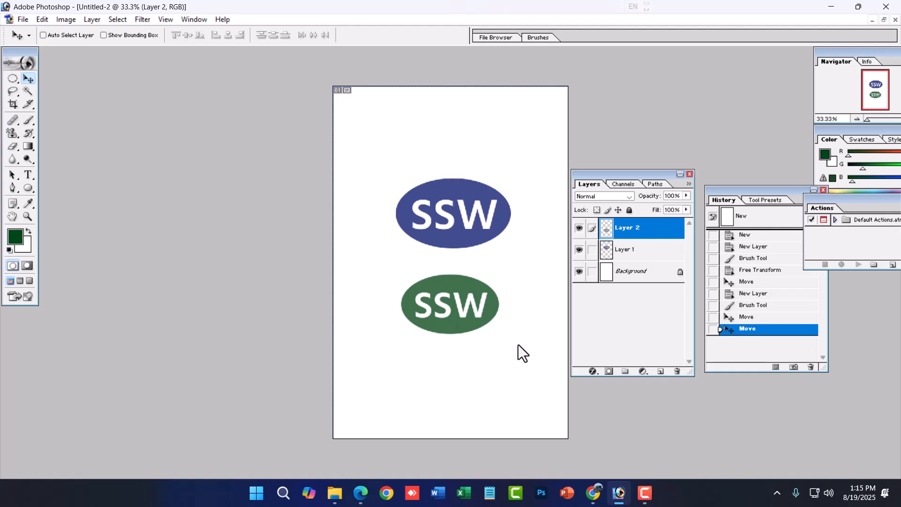
left_click(492, 354, "ctrl")
left_click(492, 355, "ctrl+alt")
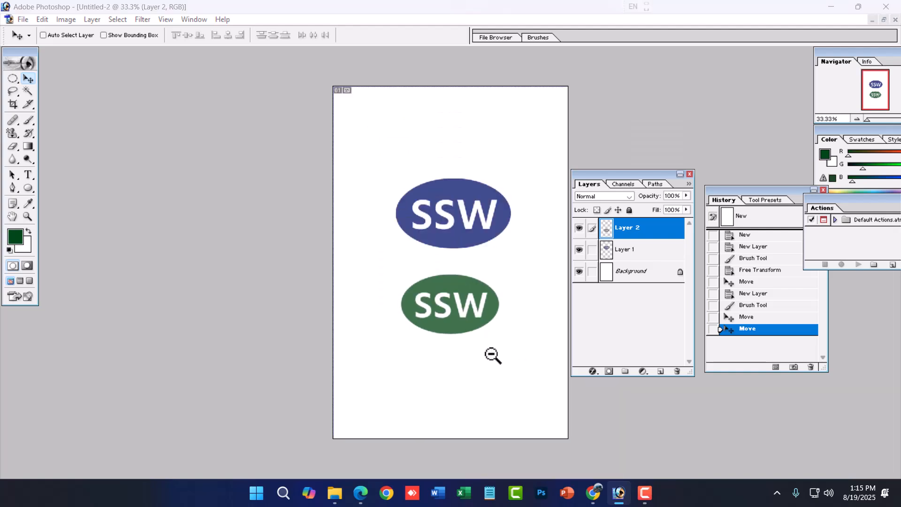
- Open Raw Photo.jpg from the Practice folder on the Desktop
key("ctrl+o")
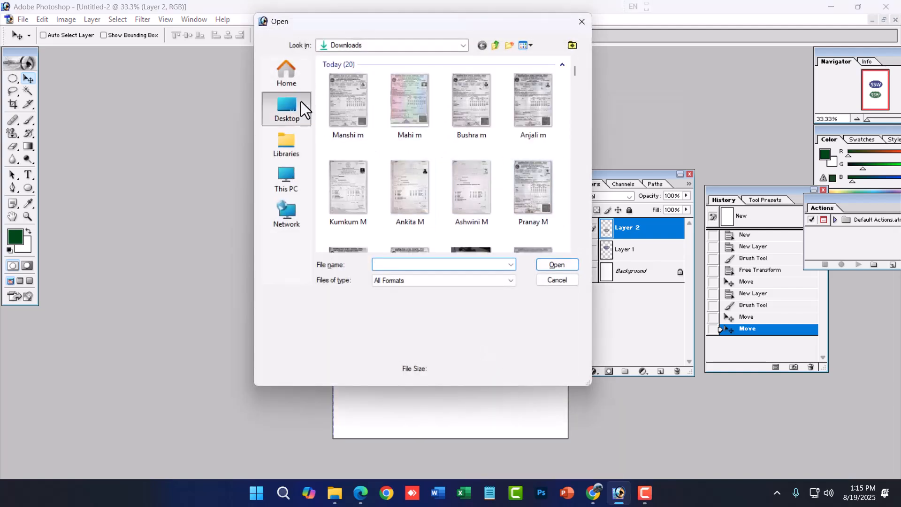
left_click(303, 109)
scroll(422, 155, "down", 3)
scroll(436, 188, "up", 2)
scroll(427, 188, "down", 3)
scroll(462, 185, "up", 4)
scroll(483, 226, "down", 2)
left_click(483, 160)
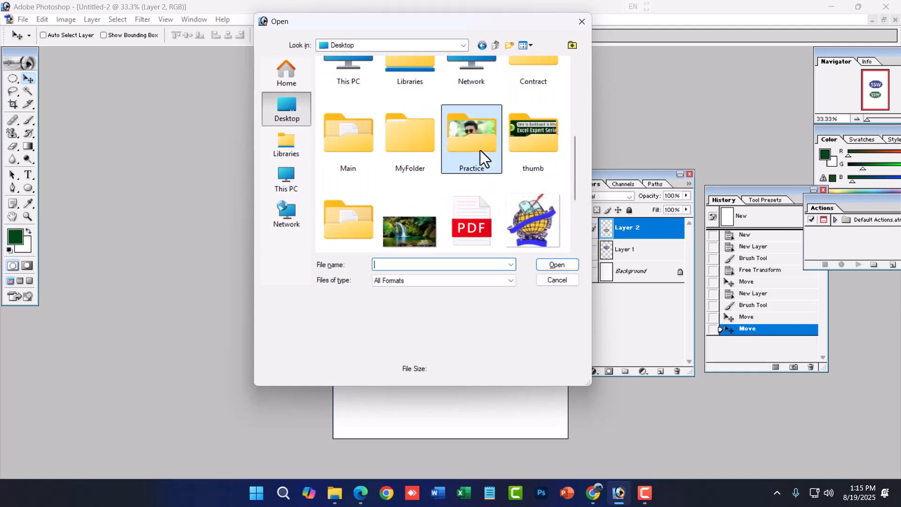
double_click(483, 161)
double_click(415, 197)
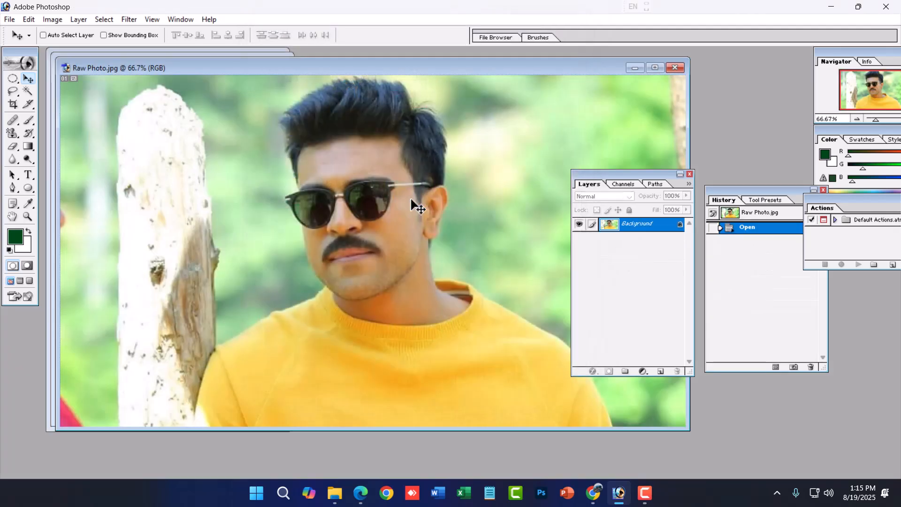
- Copy a full-height rectangular selection around the man in the photo and paste it into the Untitled-2 document
key("ctrl+minus")
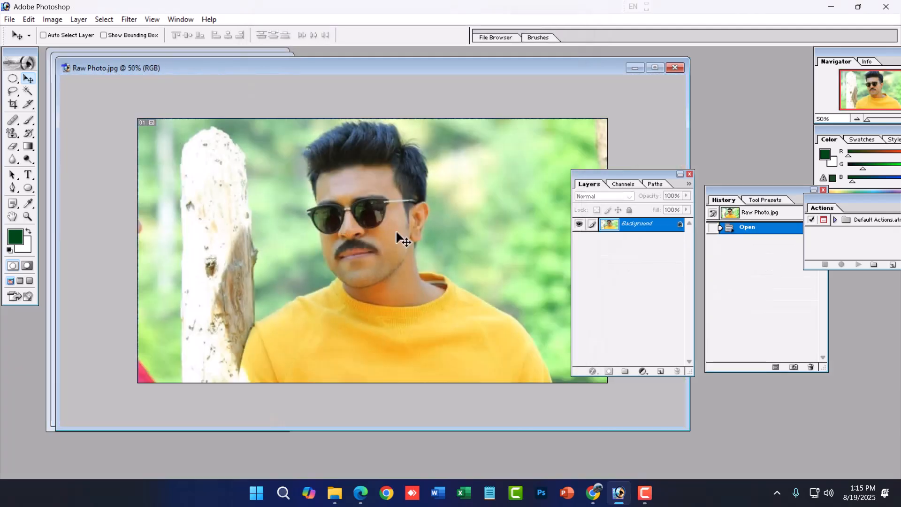
left_click_drag(13, 78, 34, 78)
left_click_drag(259, 117, 500, 448)
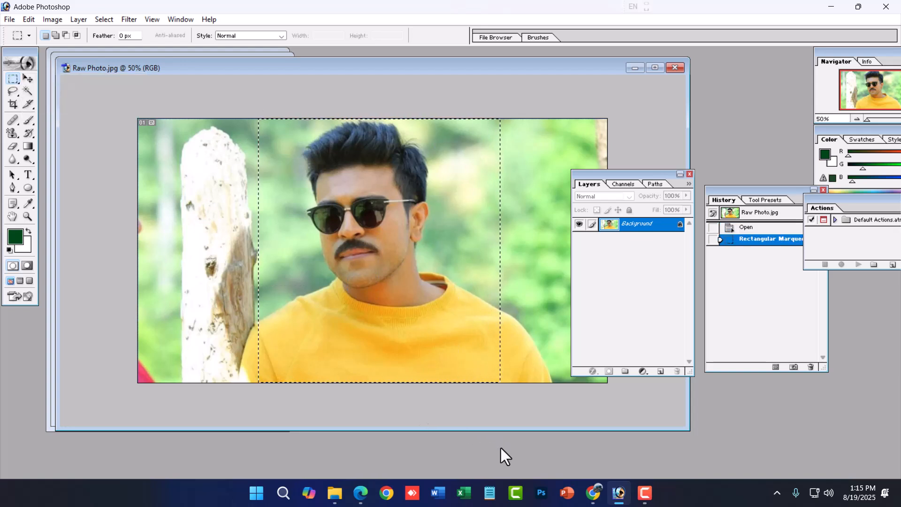
key("ctrl+c")
key("ctrl+Tab")
key("ctrl+v")
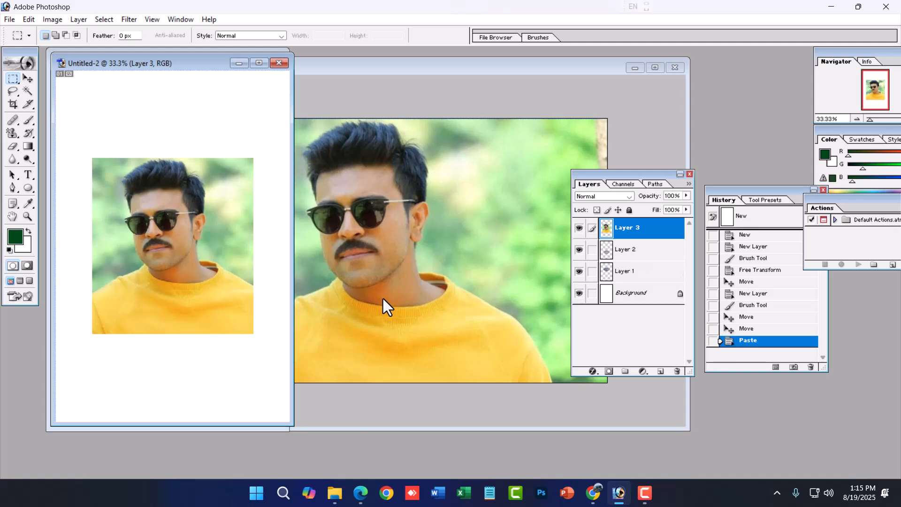
- Scale the pasted photo proportionally to about 39% with Free Transform and place it below the green SSW ellipse
key("ctrl+t")
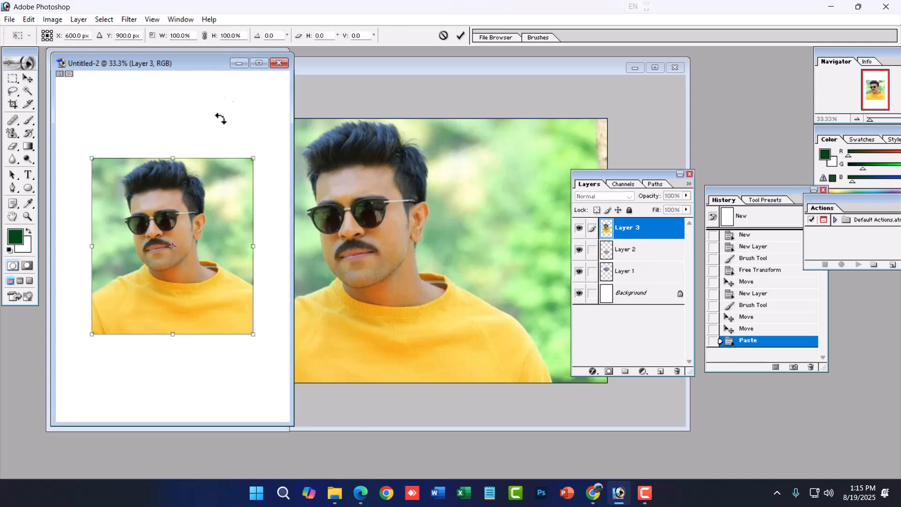
left_click(258, 64)
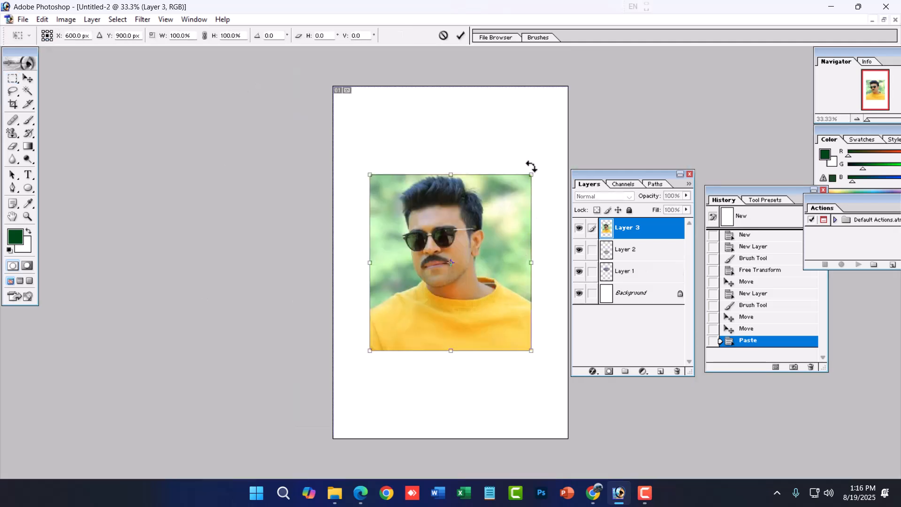
left_click_drag(531, 174, 433, 282)
left_click_drag(416, 330, 479, 395)
- Move the Layers panel off the page, over the History panel
left_click(479, 394, "ctrl")
left_click(432, 297, "ctrl")
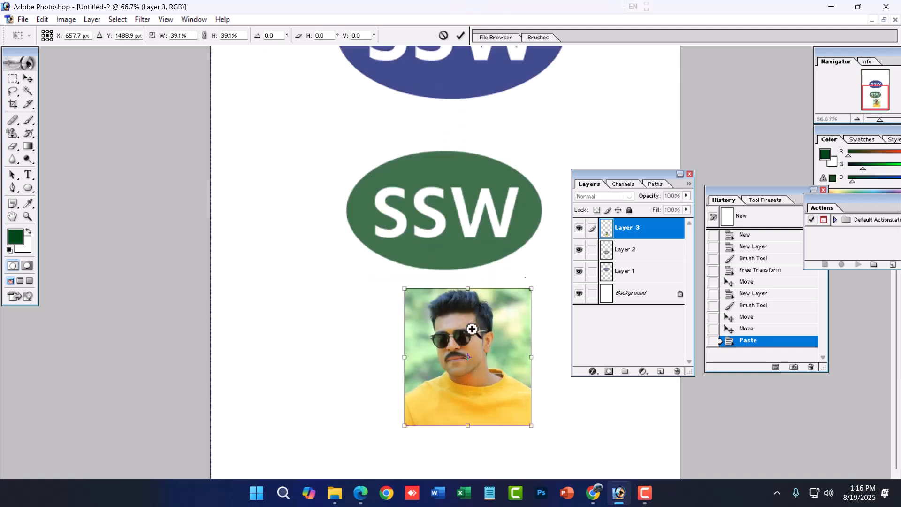
left_click_drag(657, 175, 806, 150)
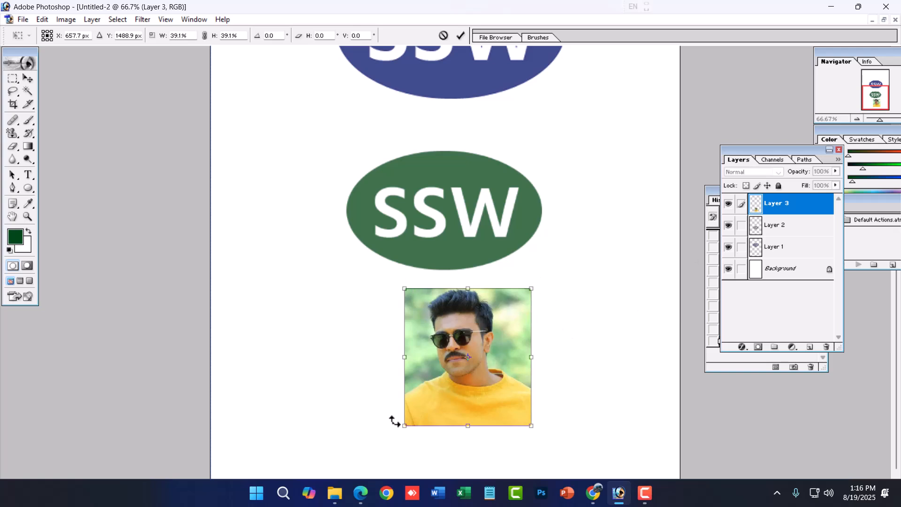
- Try rotating the pasted photo clockwise by about 52° and undo the rotation
mouse_move(551, 286)
left_mouse_down()
mouse_move(563, 288)
mouse_move(596, 356)
mouse_move(603, 432)
mouse_move(593, 458)
mouse_move(421, 472)
mouse_move(340, 297)
mouse_move(542, 269)
mouse_move(554, 277)
left_mouse_up()
left_click_drag(543, 280, 576, 368)
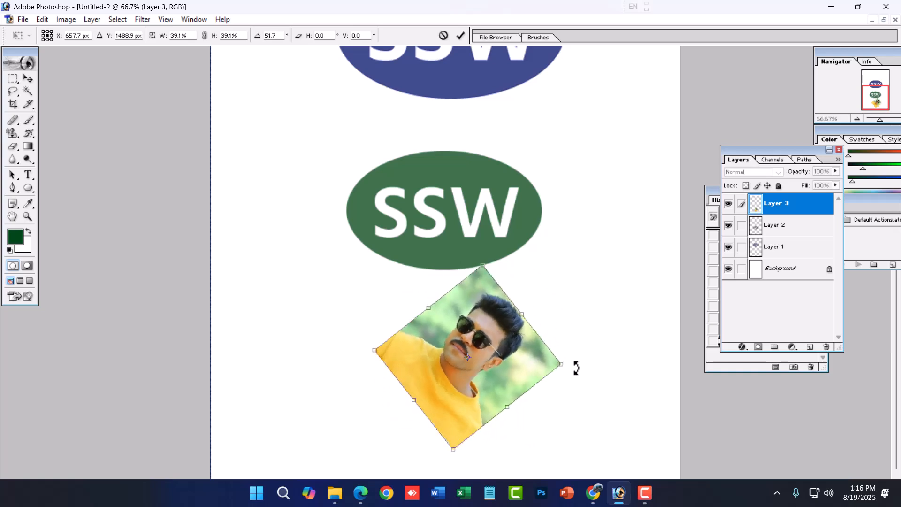
key("ctrl+z")
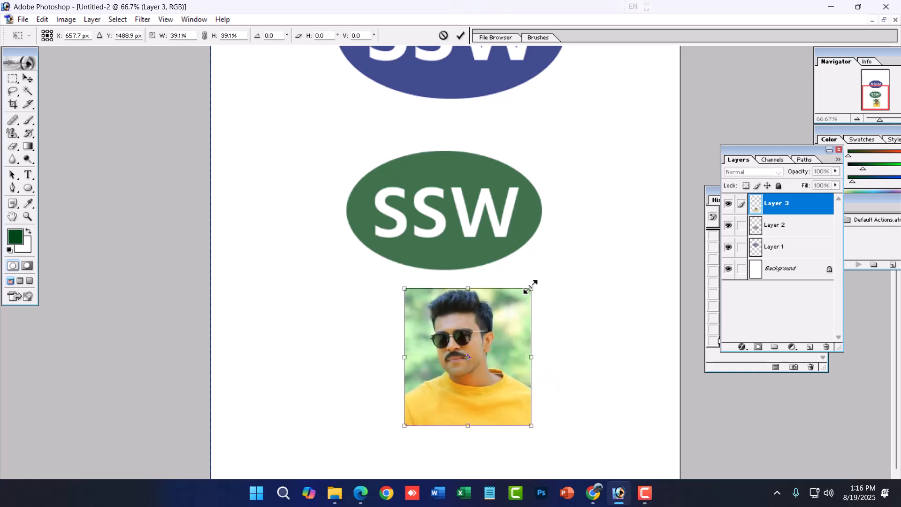
- Try enlarging the photo from its upper-right corner and skewing its top edge about 38° to the right, undoing each change
left_click_drag(533, 286, 584, 250)
key("ctrl+z")
left_click_drag(468, 288, 565, 301)
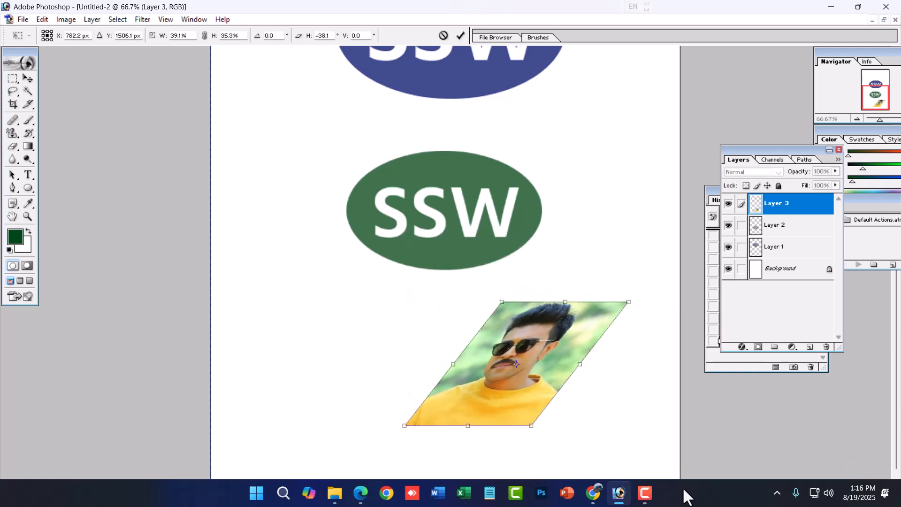
key("ctrl+z")
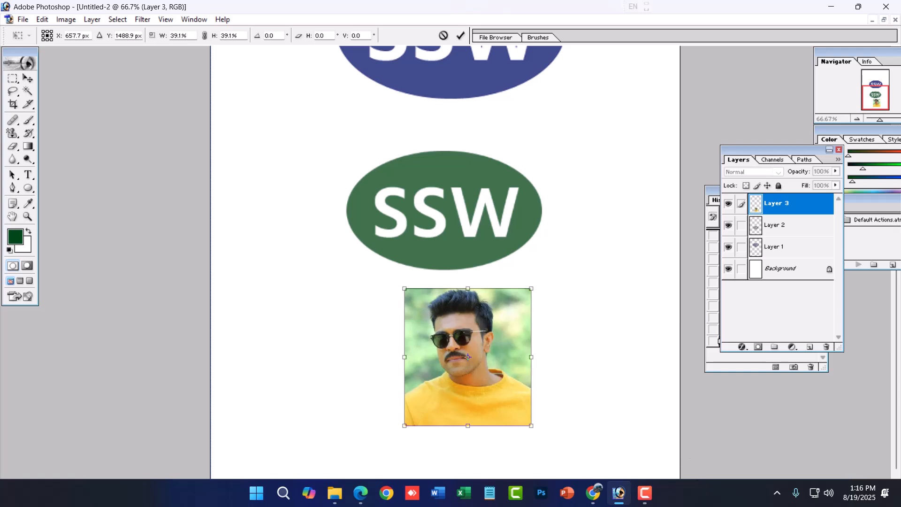
- Try distorting the photo by pulling its lower-right and upper-left corners outward separately, undoing each change
left_click_drag(468, 426, 606, 459)
key("ctrl+z")
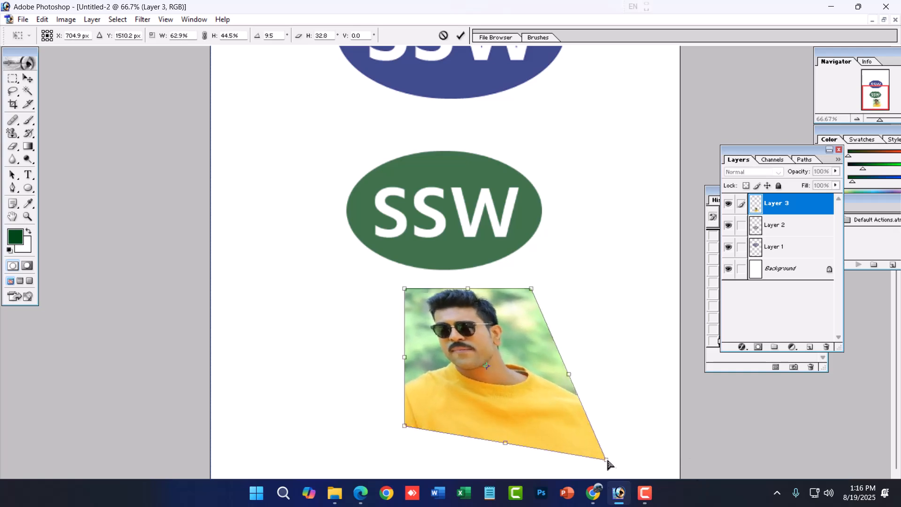
key("ctrl+z")
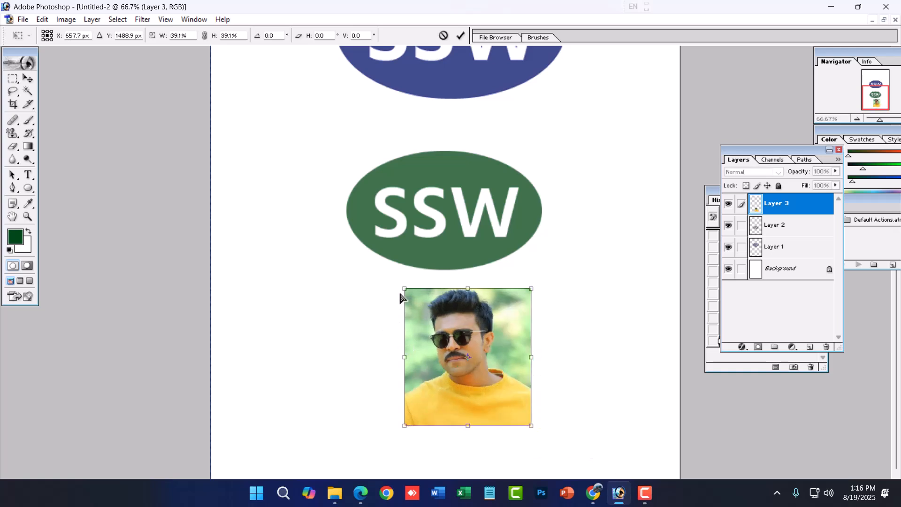
left_click_drag(405, 288, 355, 249)
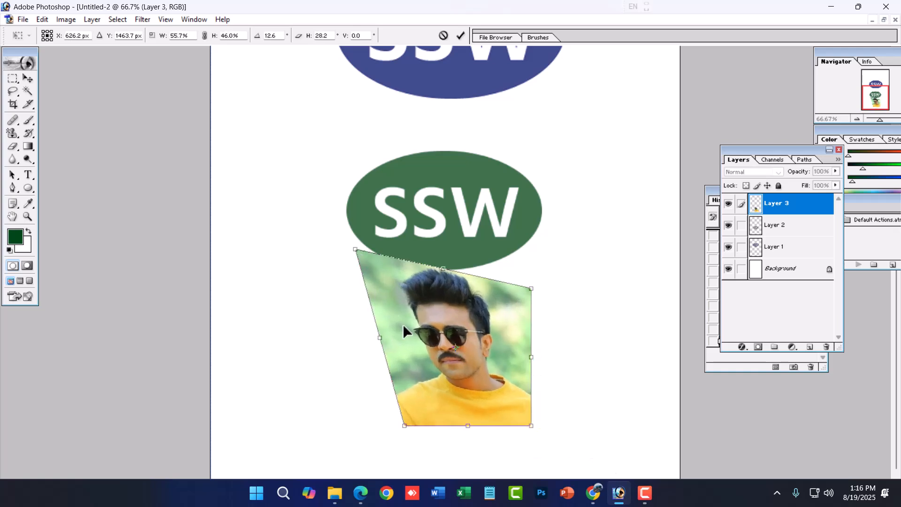
key("ctrl+z")
- Try two more transformations of the pasted photo from its upper-right corner, undo each one, and commit Free Transform
right_click(425, 323)
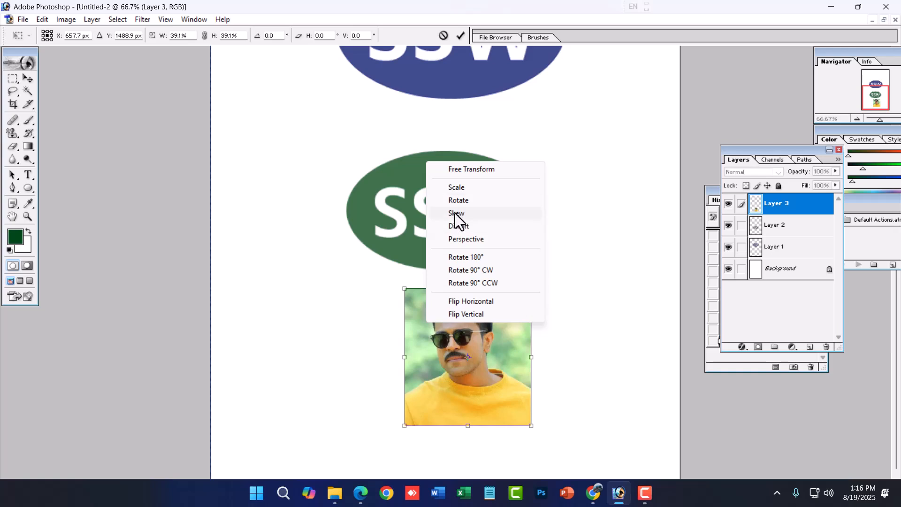
left_click(488, 361)
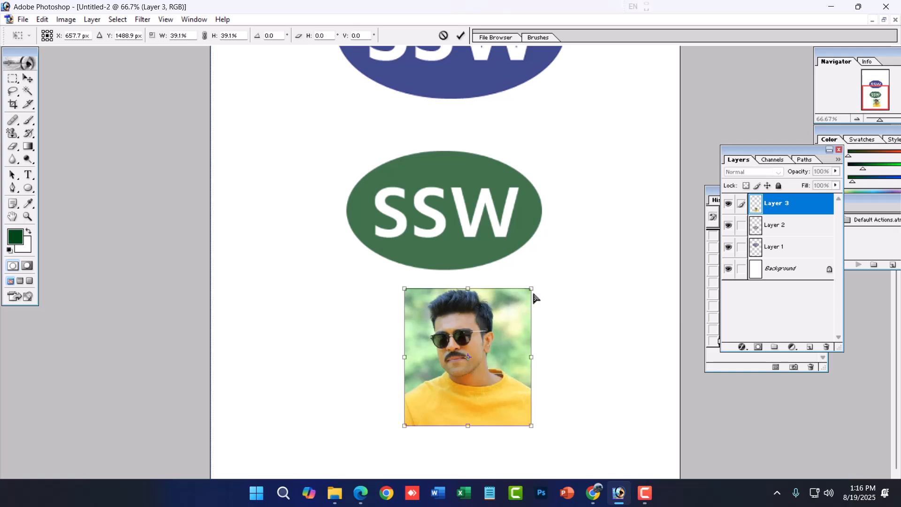
left_click_drag(540, 284, 589, 312)
key("ctrl+z")
left_click_drag(532, 287, 584, 242)
key("ctrl+z")
key("Return")
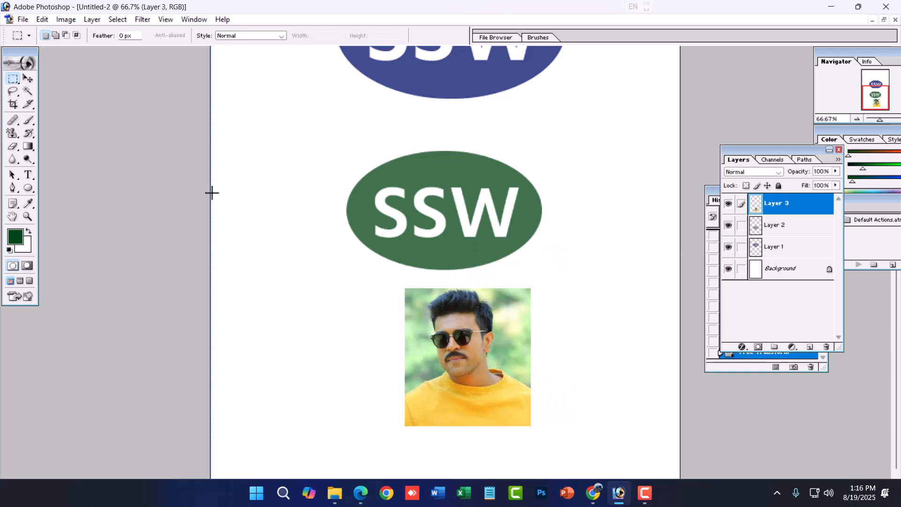
- Examine the colour modes available for the image and for a new document, without creating a document
left_click(68, 19)
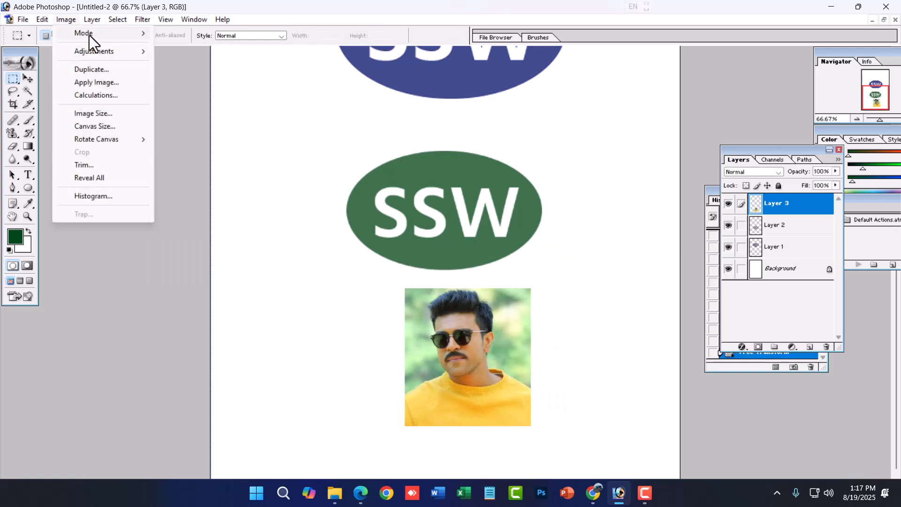
mouse_move(89, 36)
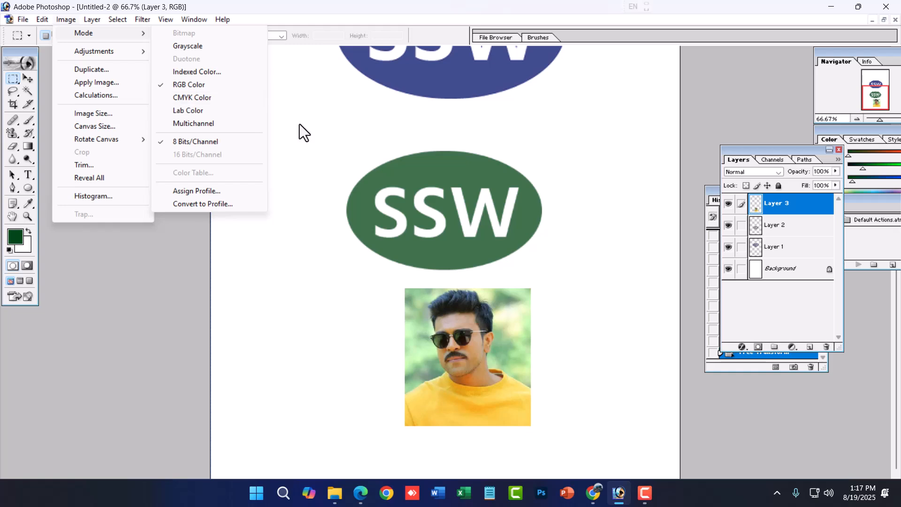
left_click(378, 260)
key("ctrl+n")
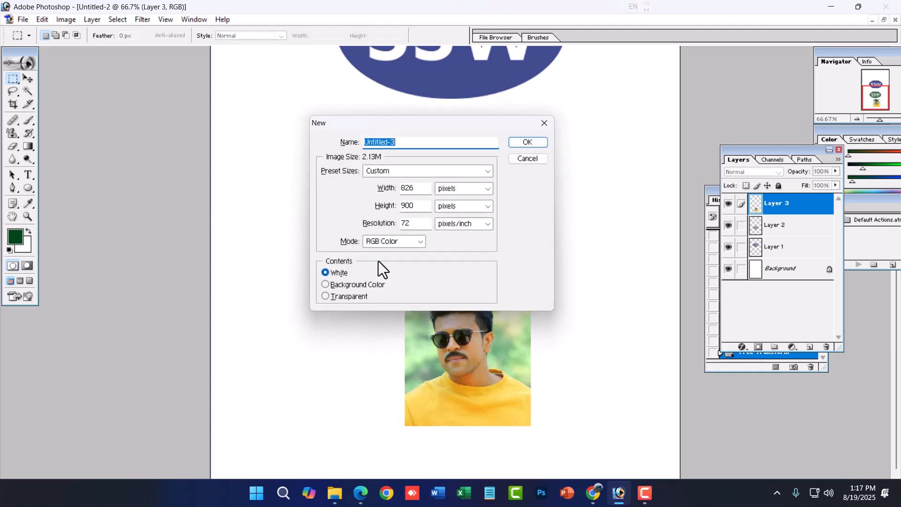
left_click(408, 242)
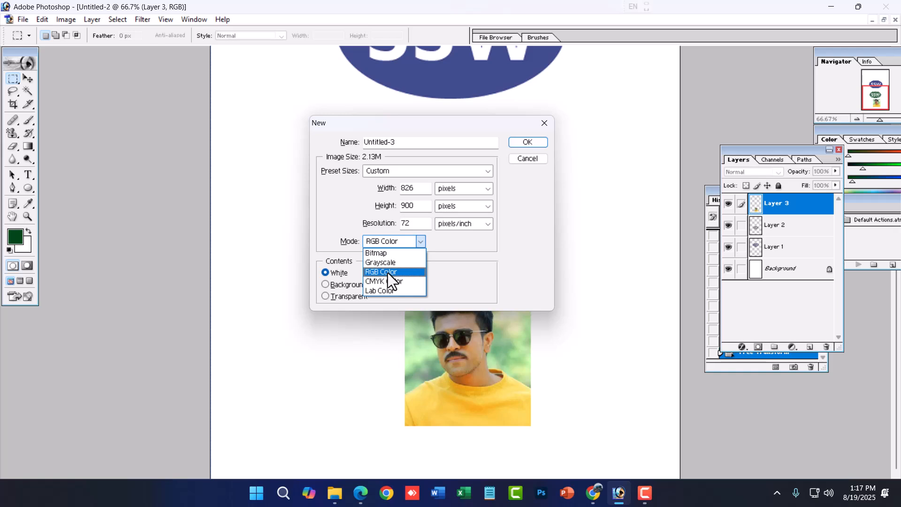
left_click(387, 273)
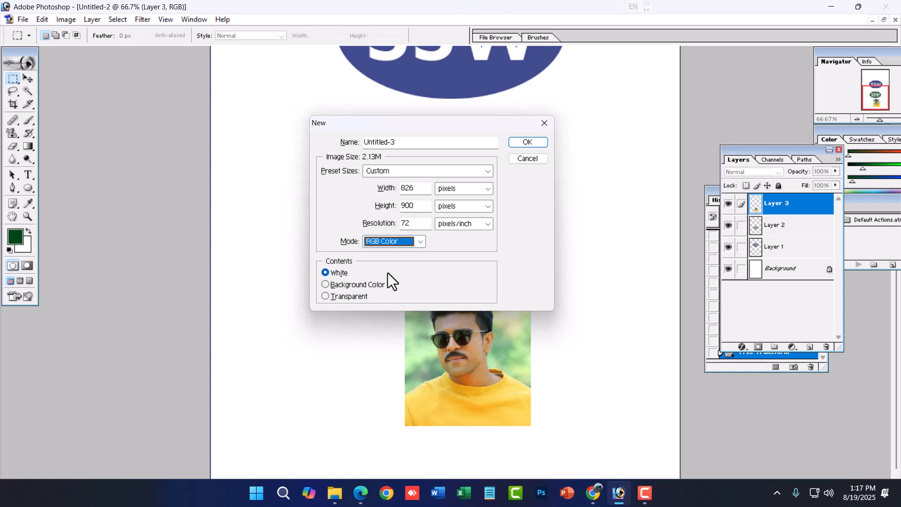
key("Escape")
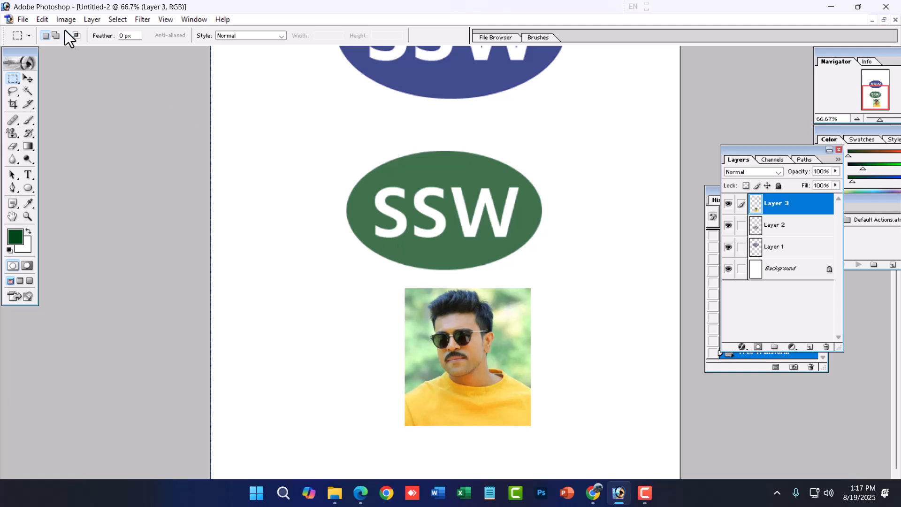
- Look through the image adjustment commands, from Levels to Variations, without applying any
left_click(72, 20)
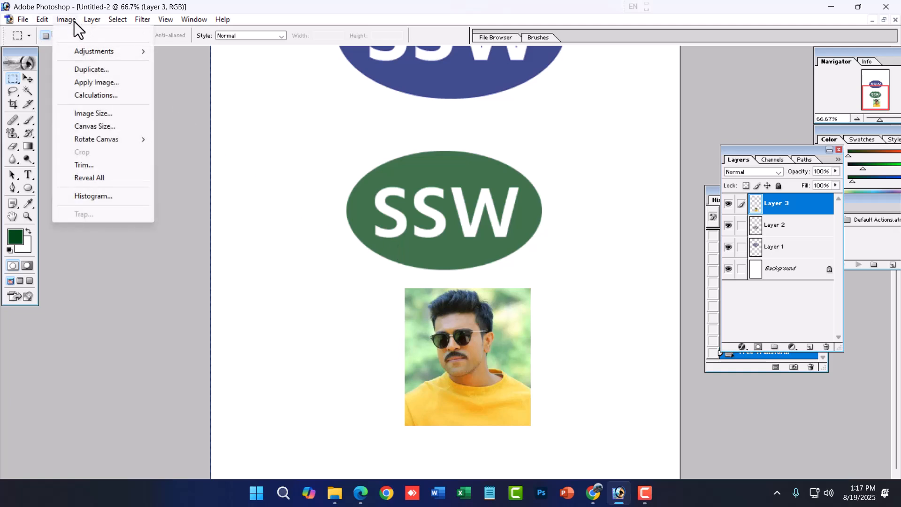
mouse_move(97, 54)
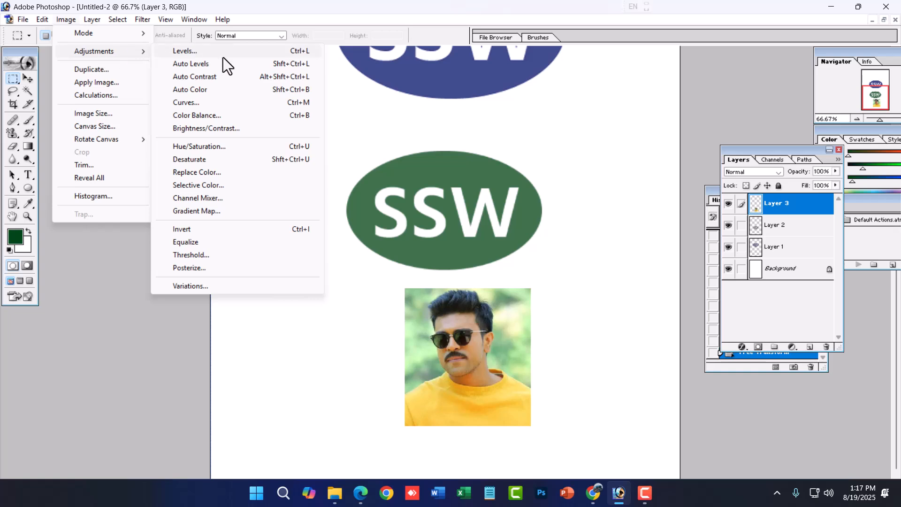
left_click(545, 263)
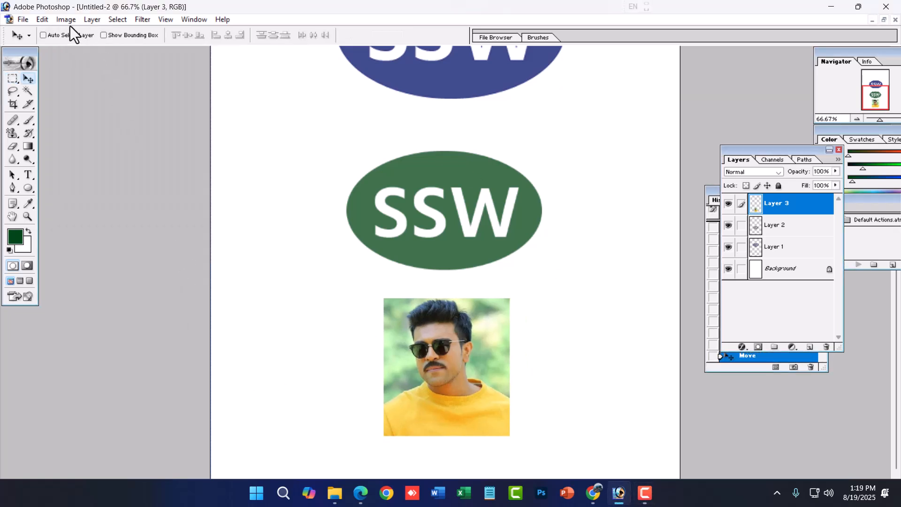
left_click(69, 25)
left_click(421, 22)
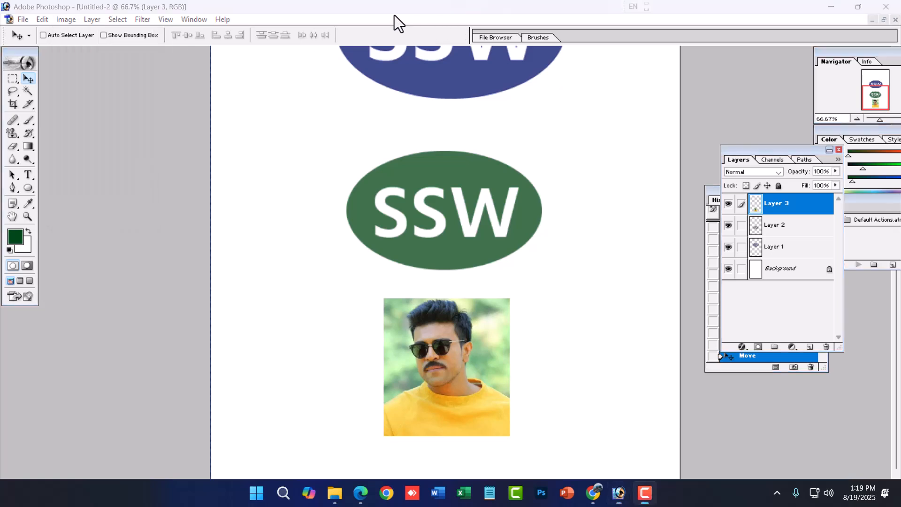
left_click(66, 19)
mouse_move(94, 52)
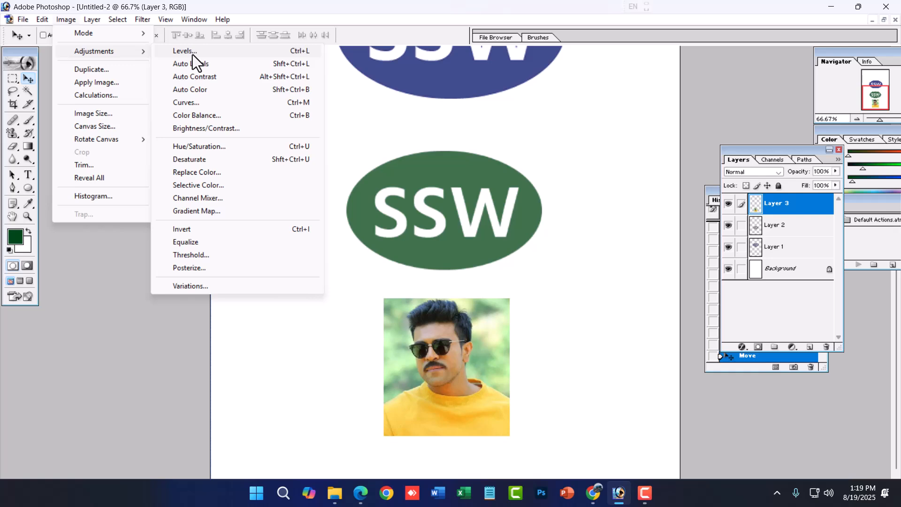
left_click(658, 297)
- Switch to the Raw Photo.jpg document
key("alt+Tab")
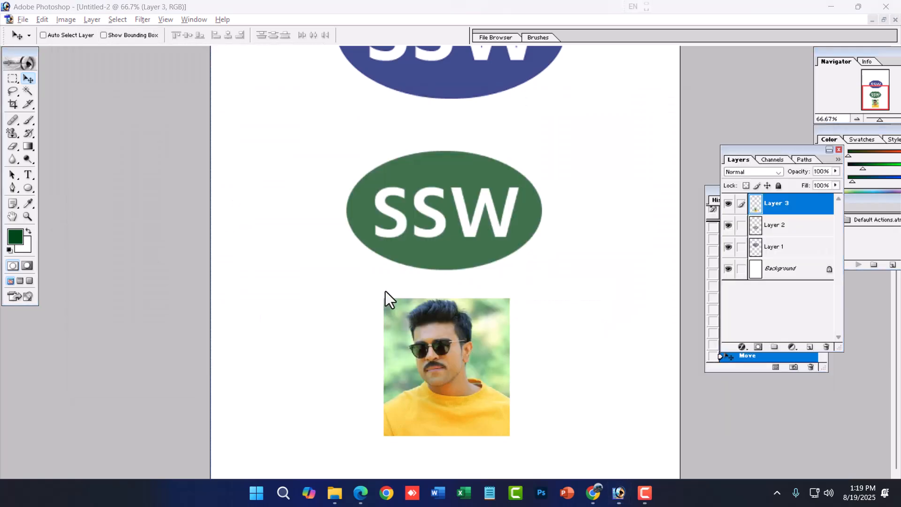
key("ctrl+Tab")
key("ctrl+Tab")
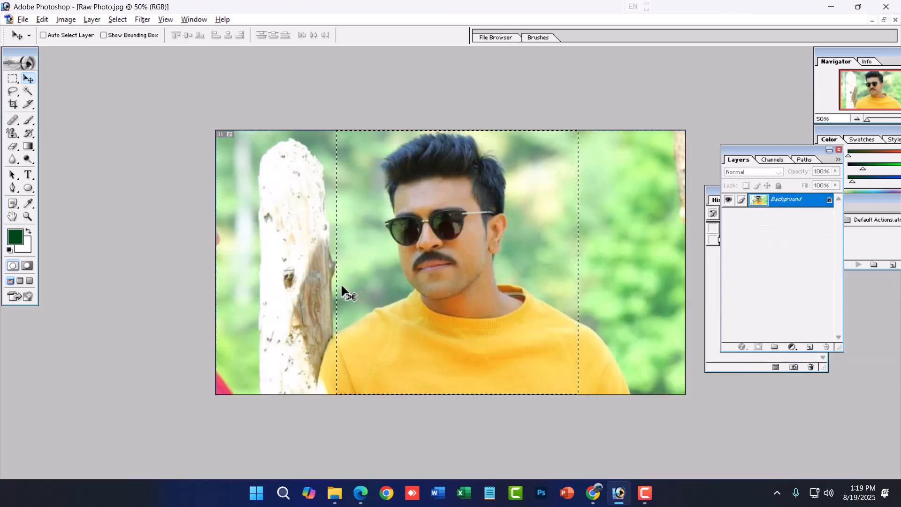
- Clear the photo's selection and apply a Levels adjustment on the RGB channel with input levels 61, 0.95 and 214
key("ctrl+l")
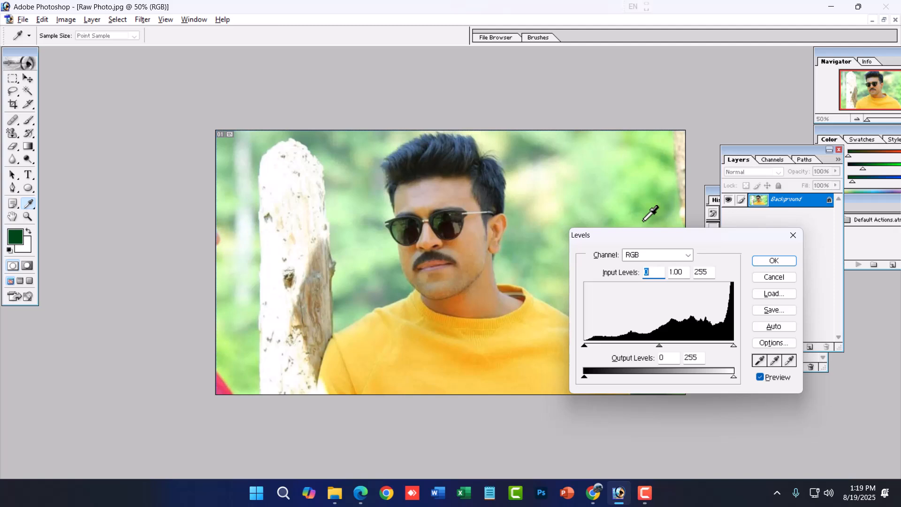
left_click_drag(697, 237, 682, 167)
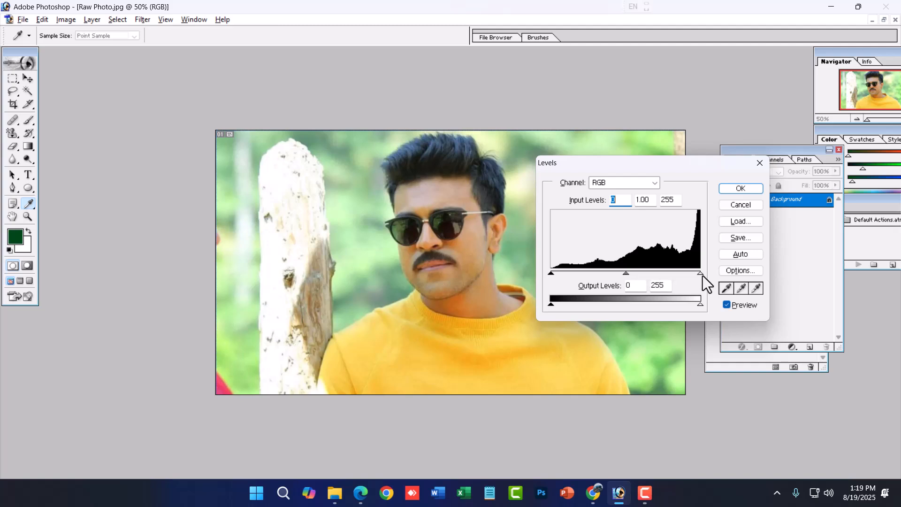
mouse_move(699, 273)
left_mouse_down()
mouse_move(660, 274)
mouse_move(693, 272)
left_mouse_up()
mouse_move(621, 272)
left_mouse_down()
mouse_move(597, 273)
mouse_move(624, 274)
left_mouse_up()
left_click_drag(551, 273, 567, 273)
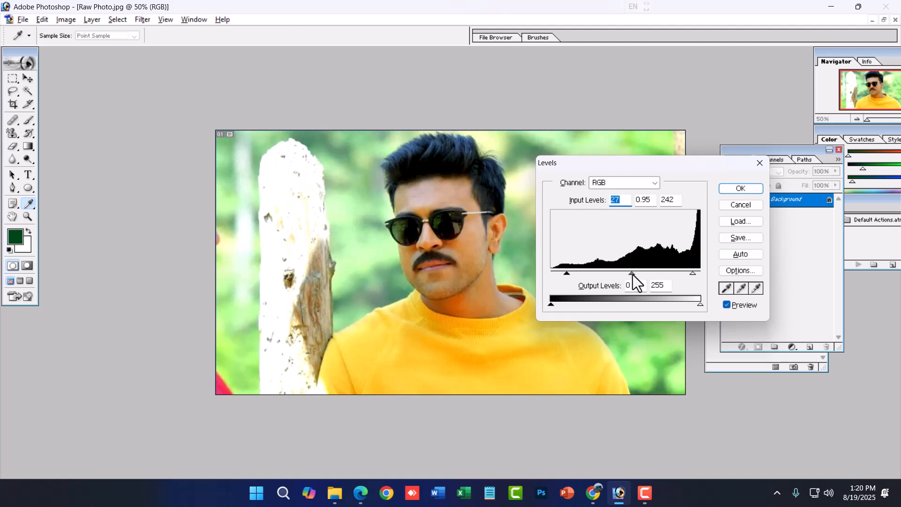
left_click_drag(693, 273, 676, 273)
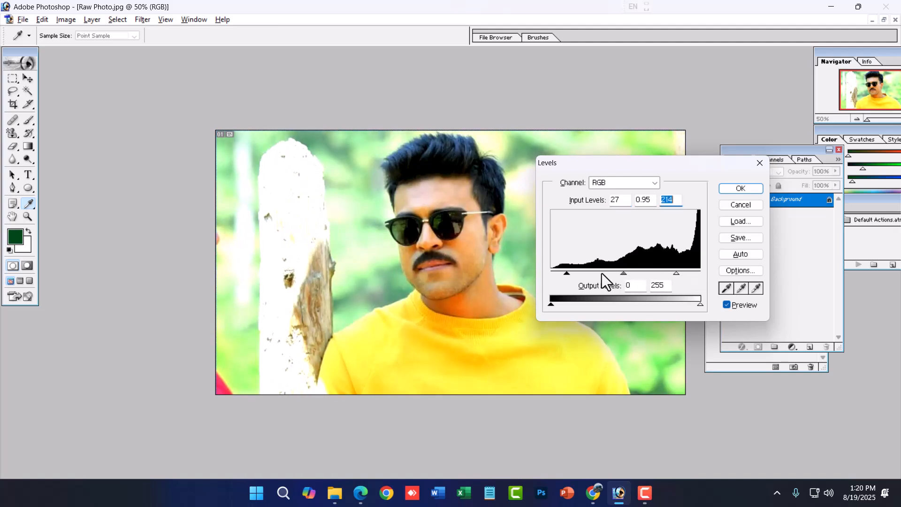
left_click_drag(566, 274, 585, 278)
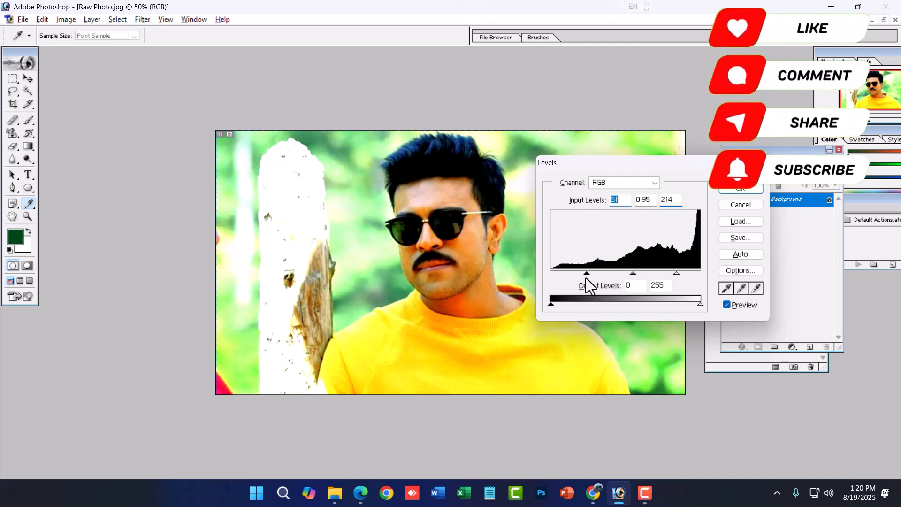
left_click(750, 191)
key("v")
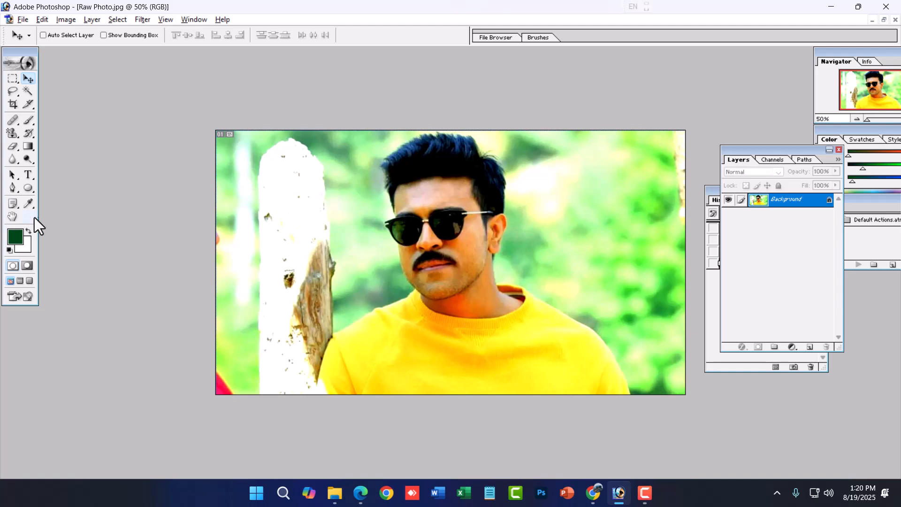
left_click(26, 160)
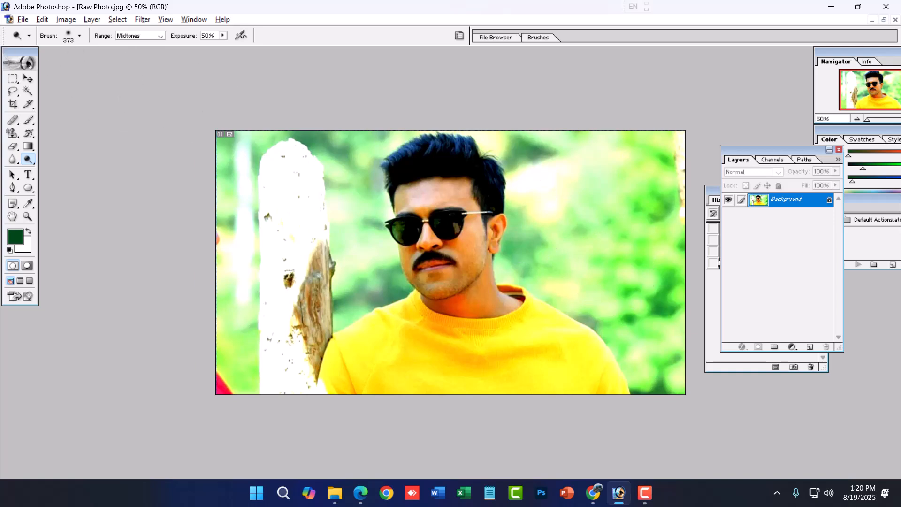
left_click(27, 79)
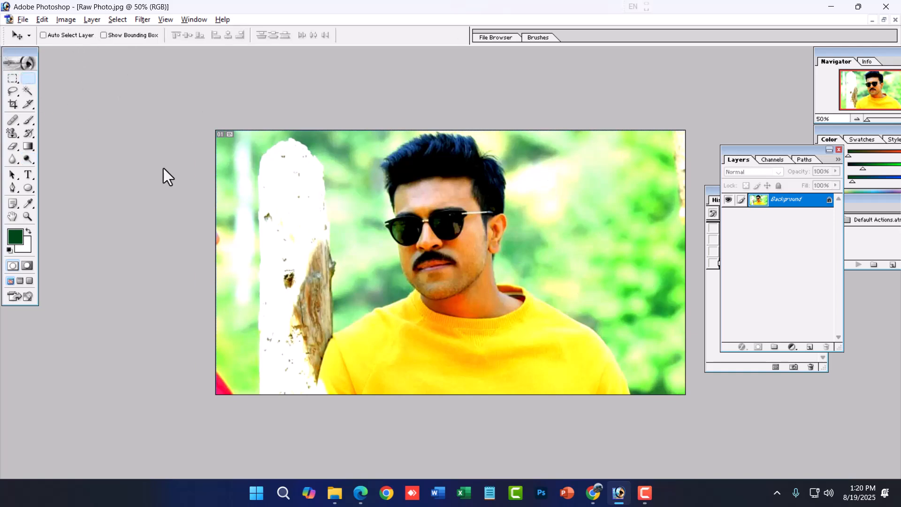
- Start a Curves adjustment on the photo and raise the Red channel's highlights with a point at input 211, output 238
left_click(66, 20)
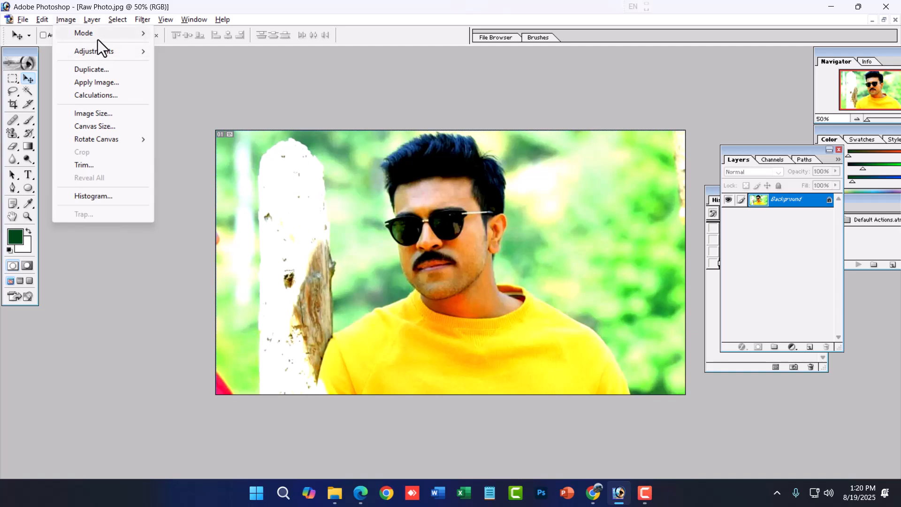
mouse_move(107, 56)
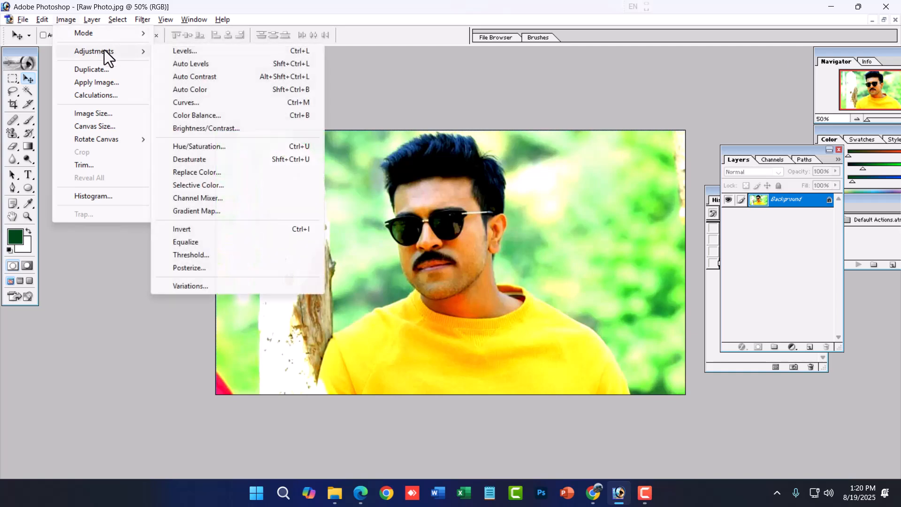
left_click(285, 104)
left_click_drag(465, 150, 650, 175)
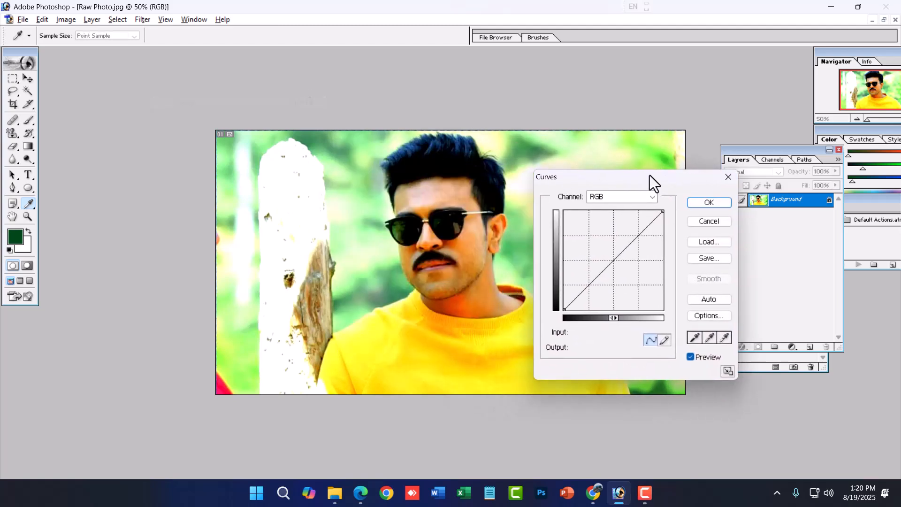
left_click(635, 196)
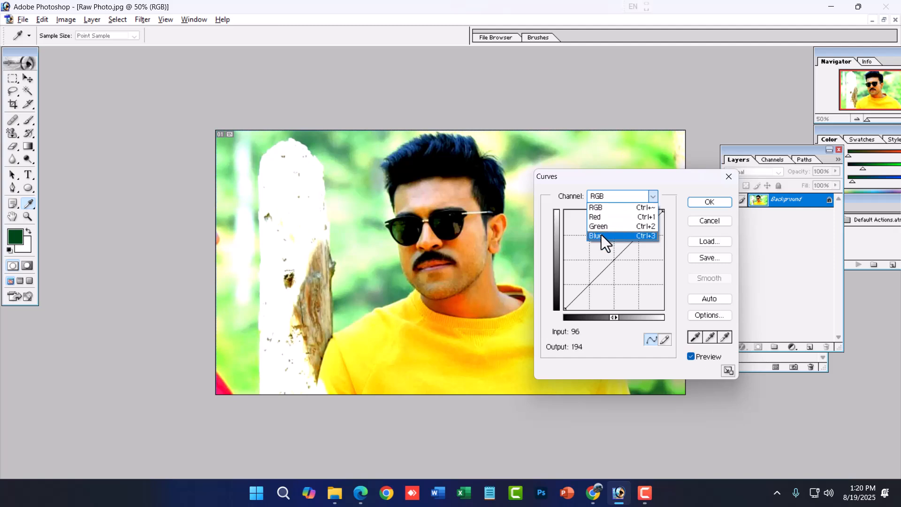
left_click(601, 217)
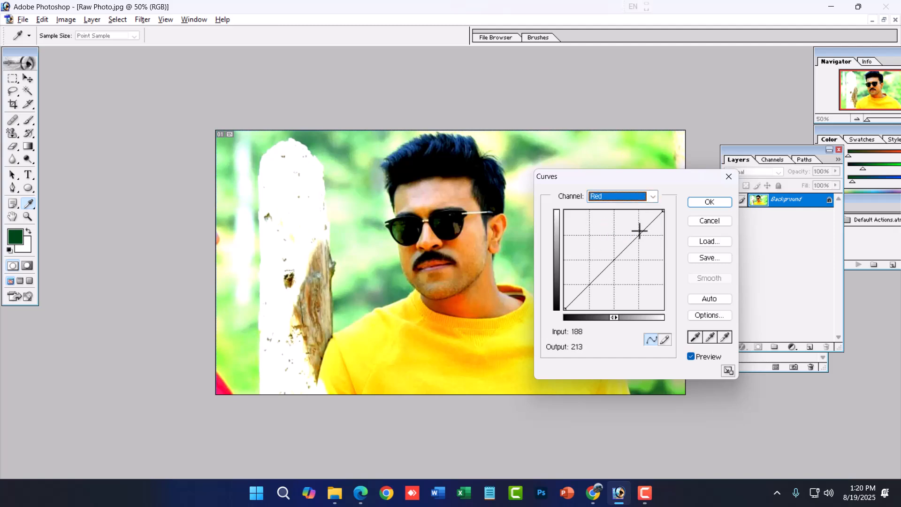
left_click_drag(651, 220, 646, 216)
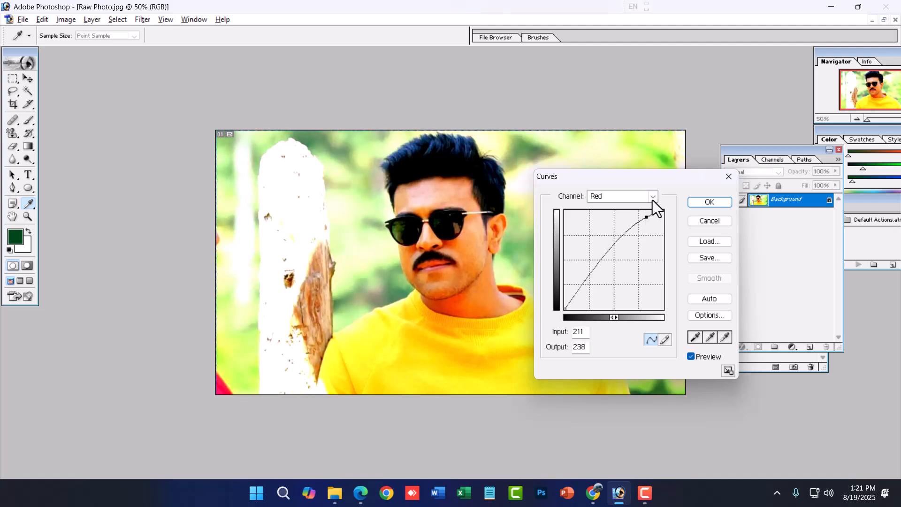
- Add a Green curve point at input 223, output 226, then try a midtone point at 121, 172 and undo it
left_click(653, 200)
left_click(626, 225)
left_click_drag(648, 225, 650, 222)
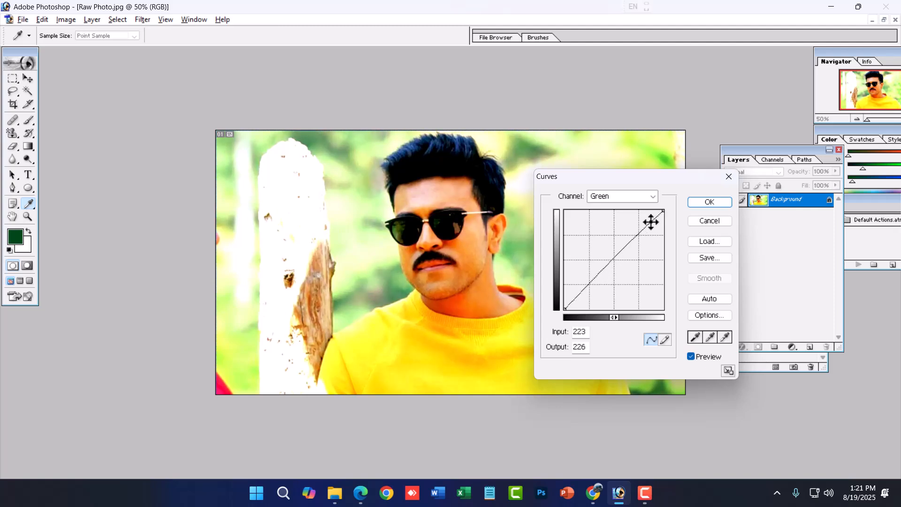
left_click_drag(619, 254, 611, 242)
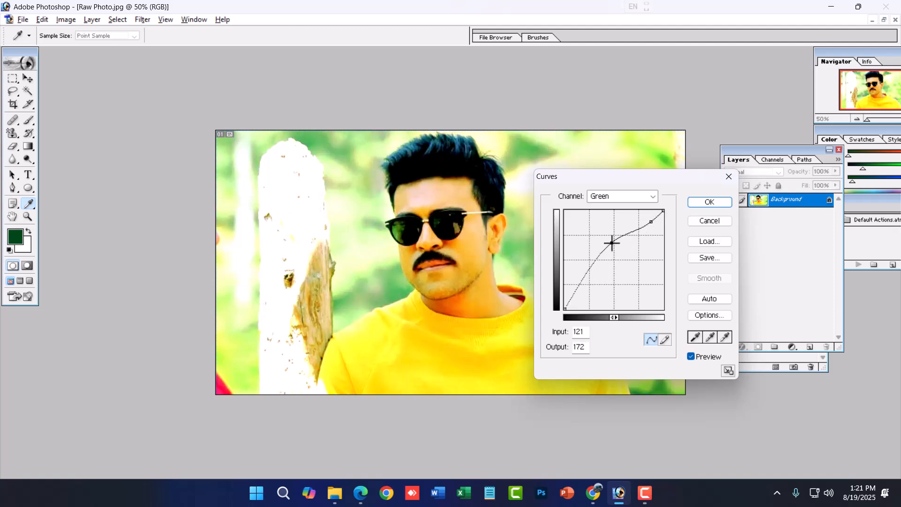
key("ctrl+z")
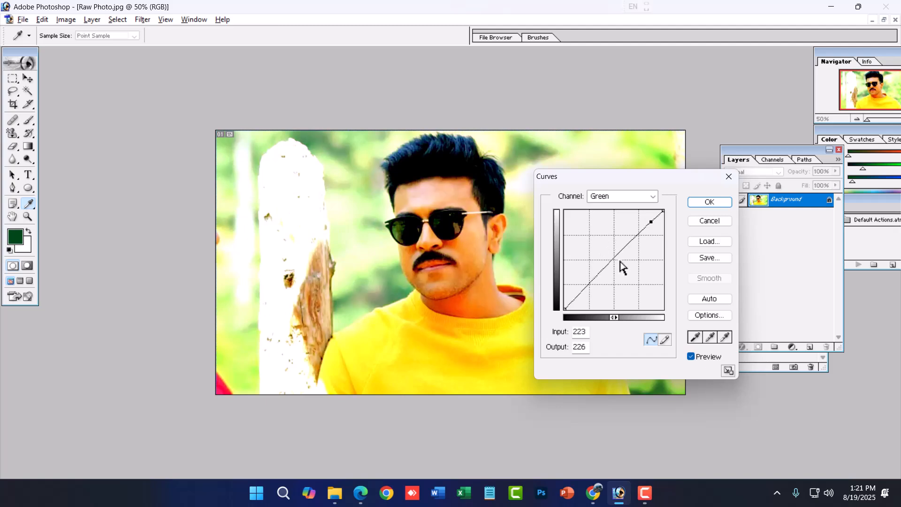
- Raise the Blue channel's curve with a highlight point at input 217, output 231
left_click(627, 199)
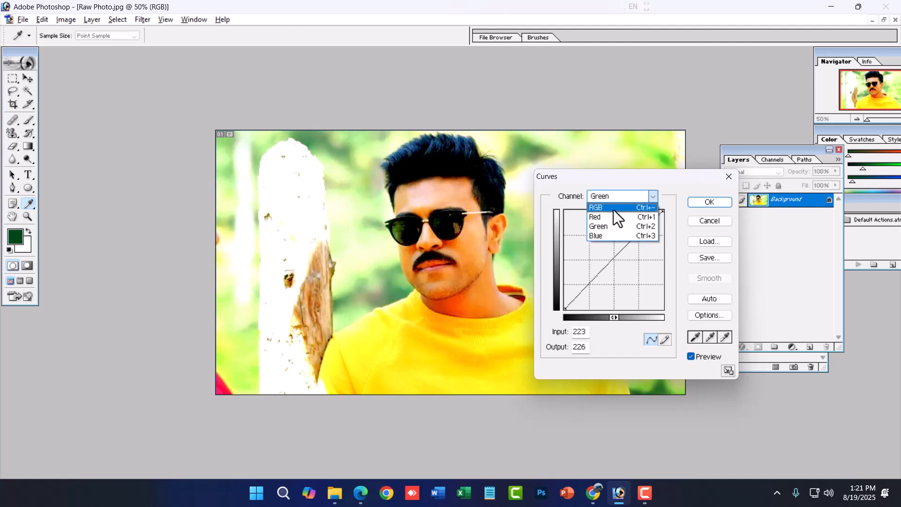
left_click(607, 234)
left_click_drag(645, 227, 649, 219)
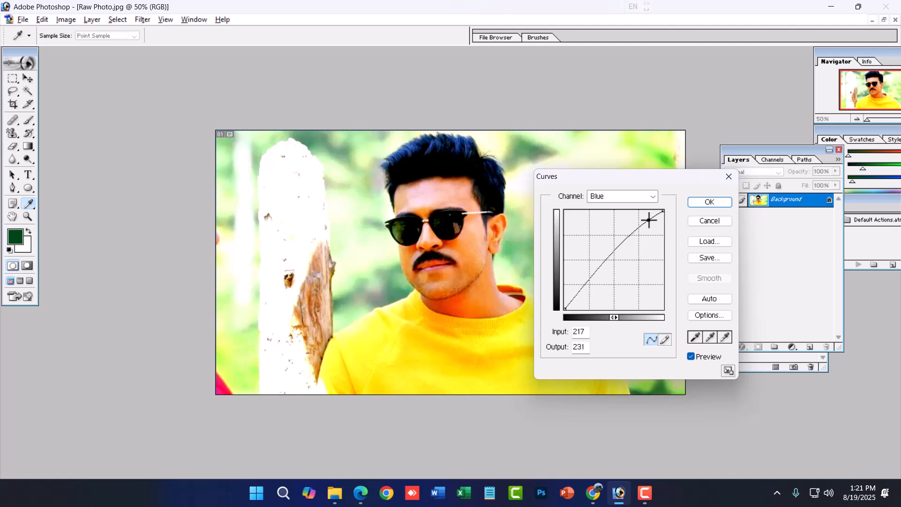
- Apply the per-channel Curves adjustment to the photo
left_click(713, 203)
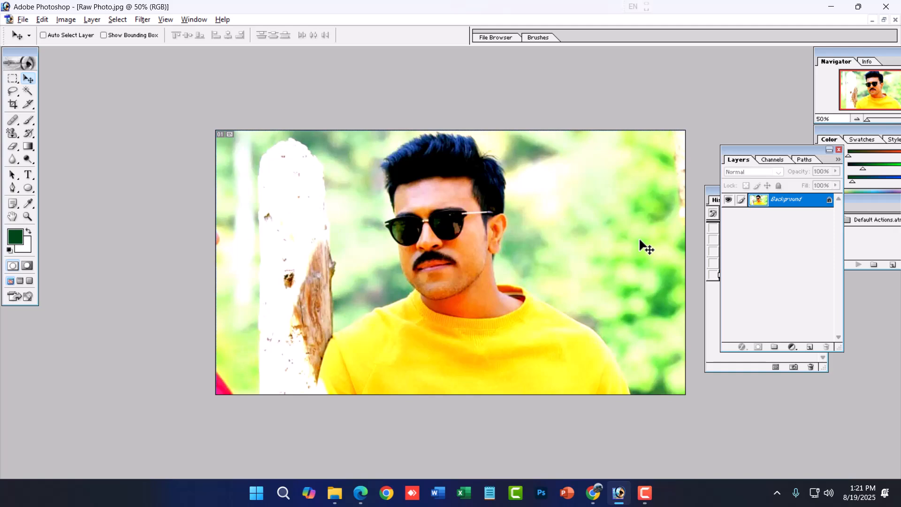
- Try shifting the photo's midtones toward cyan with Color Balance, and discard the adjustment
left_click(71, 21)
mouse_move(89, 56)
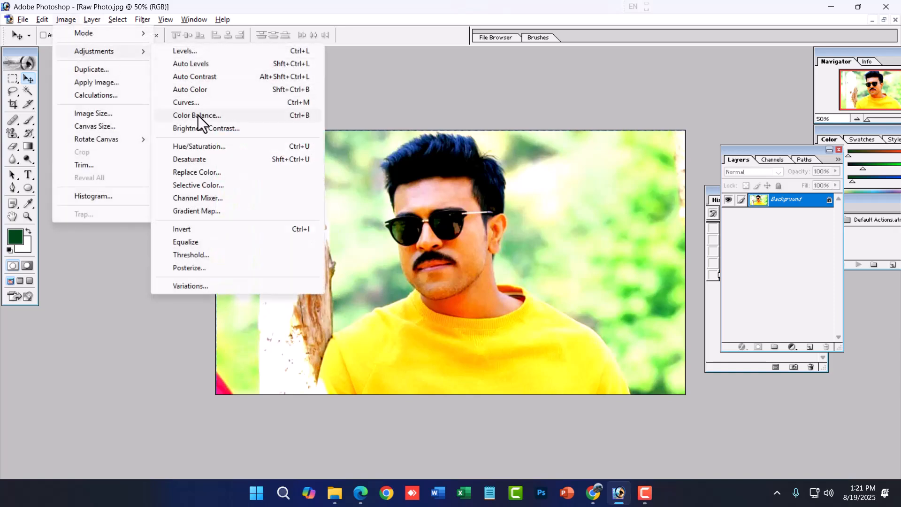
left_click(198, 116)
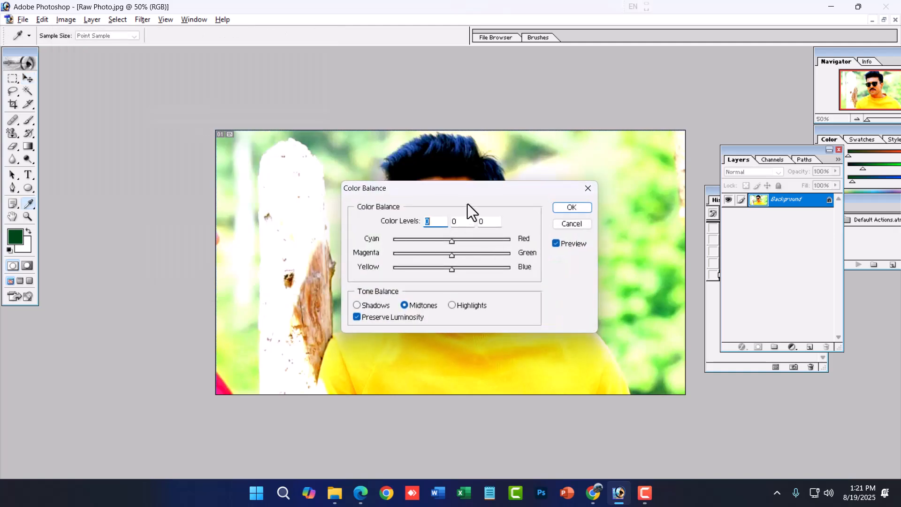
left_click_drag(488, 190, 553, 226)
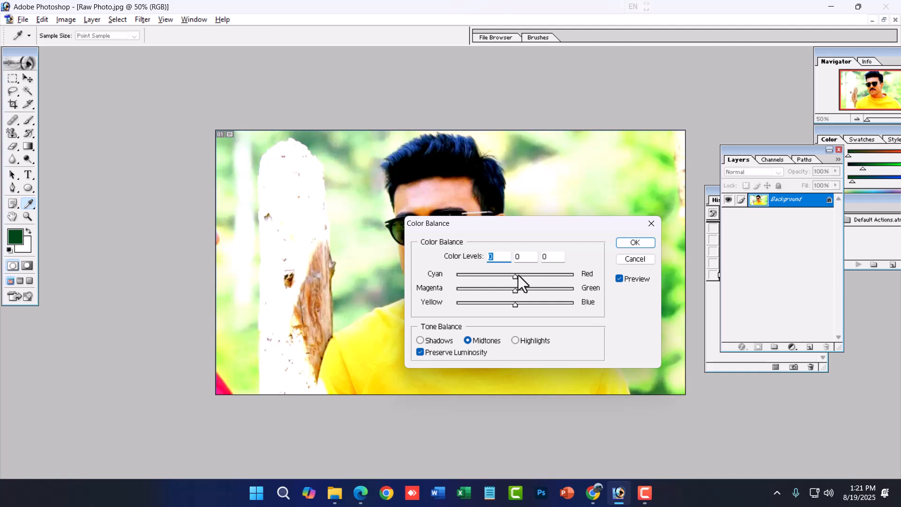
left_click_drag(525, 230, 539, 316)
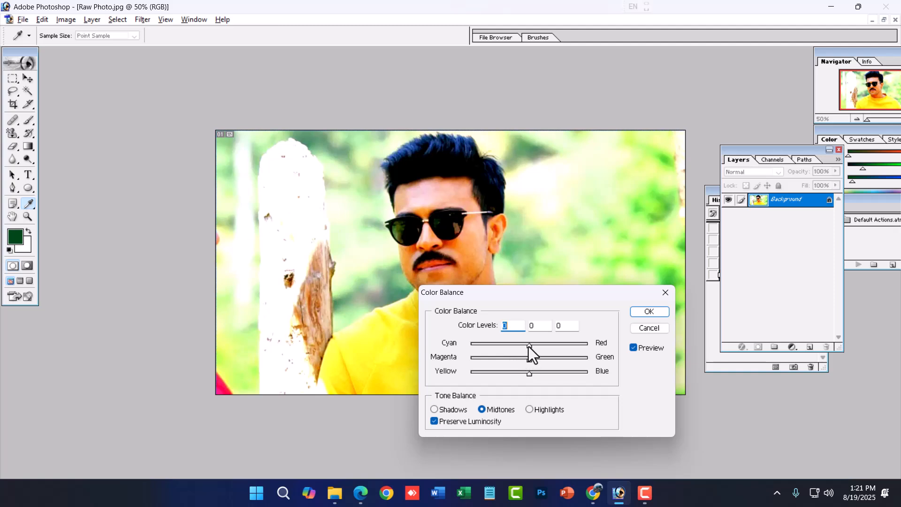
left_click_drag(530, 344, 503, 347)
left_click(649, 329)
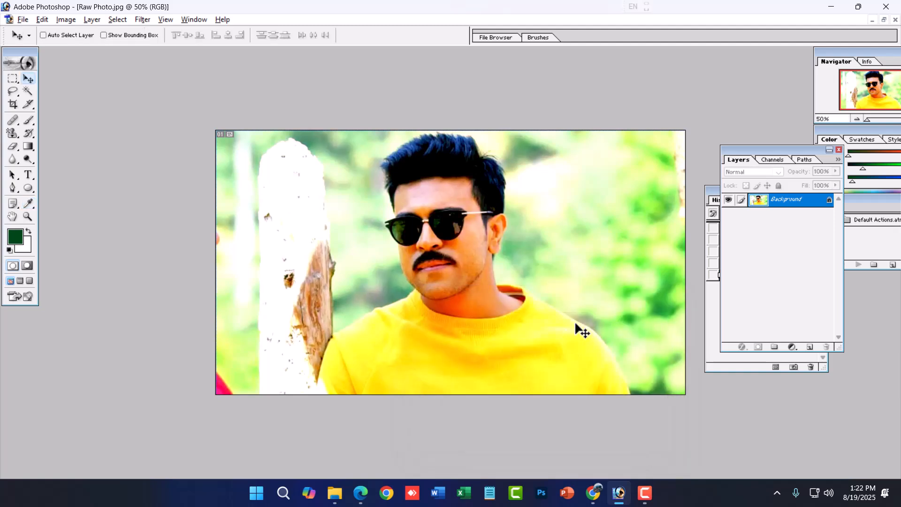
- Try a Brightness/Contrast adjustment with brightness +1 and contrast +10, and discard it
left_click(66, 19)
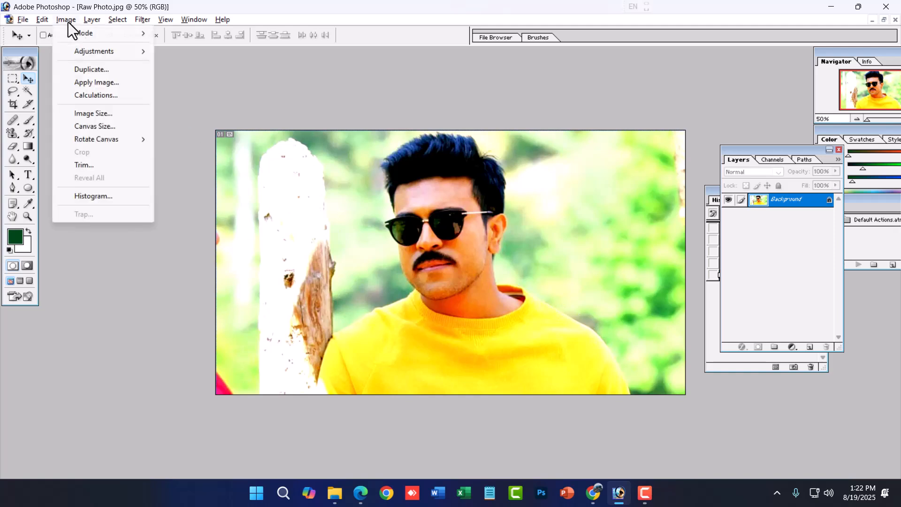
mouse_move(100, 51)
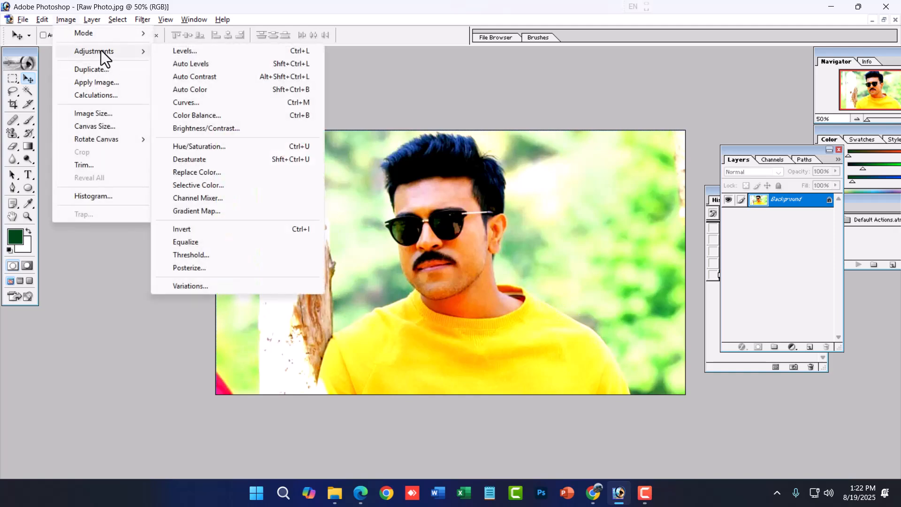
left_click(203, 129)
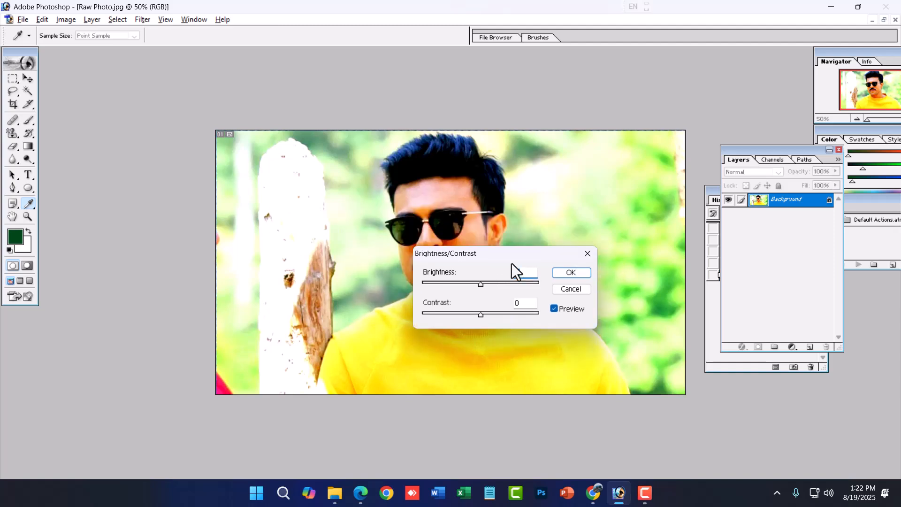
left_click_drag(518, 322, 523, 350)
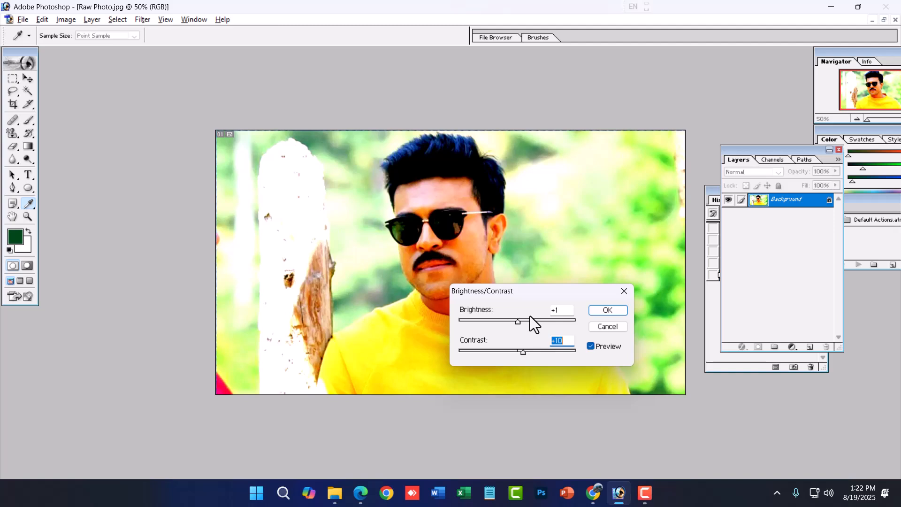
left_click(604, 329)
key("v")
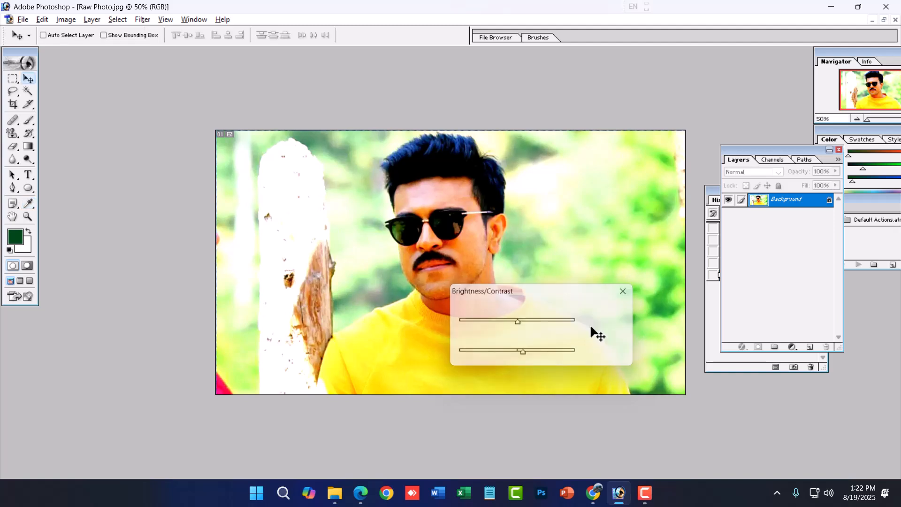
- Open the Image Size settings for the photo
left_click(65, 20)
mouse_move(100, 56)
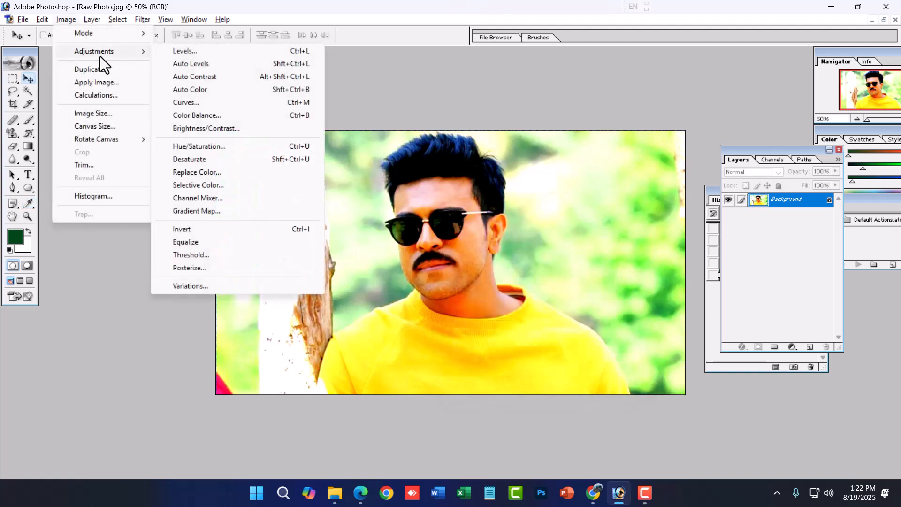
left_click(102, 115)
left_click_drag(457, 170, 640, 187)
- Try document widths of 10 and 25 inches with proportions constrained, and switch Constrain Proportions off and back on
double_click(603, 281)
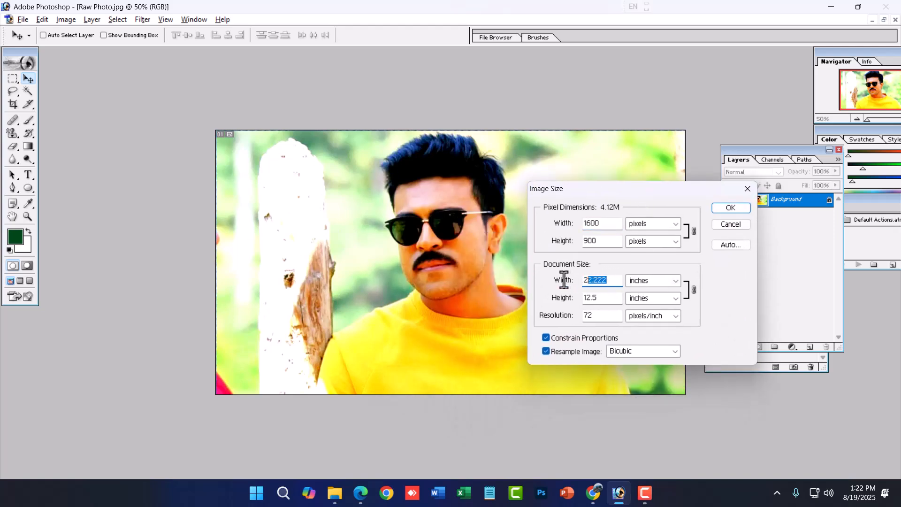
double_click(610, 297)
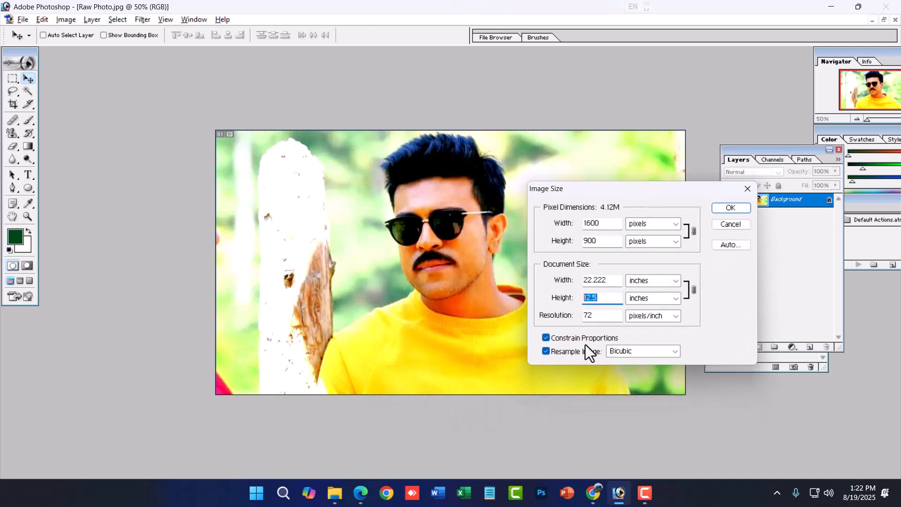
double_click(609, 281)
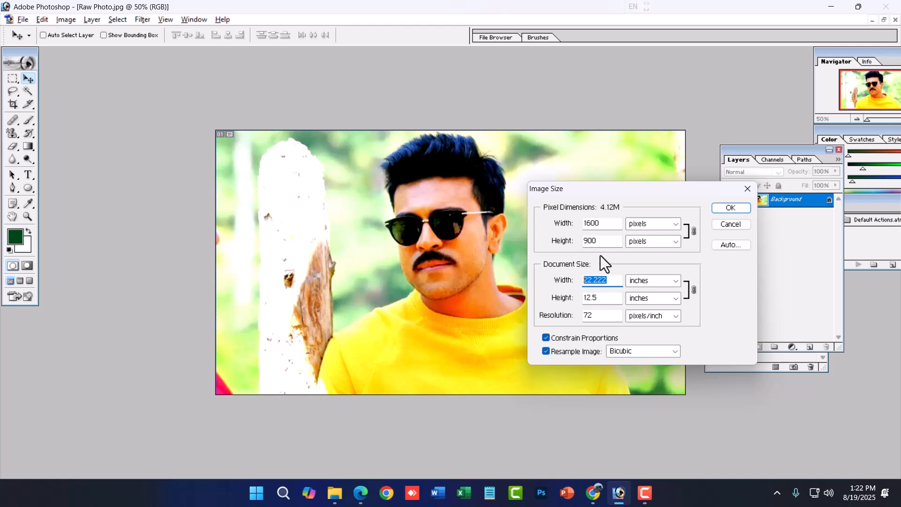
type("10")
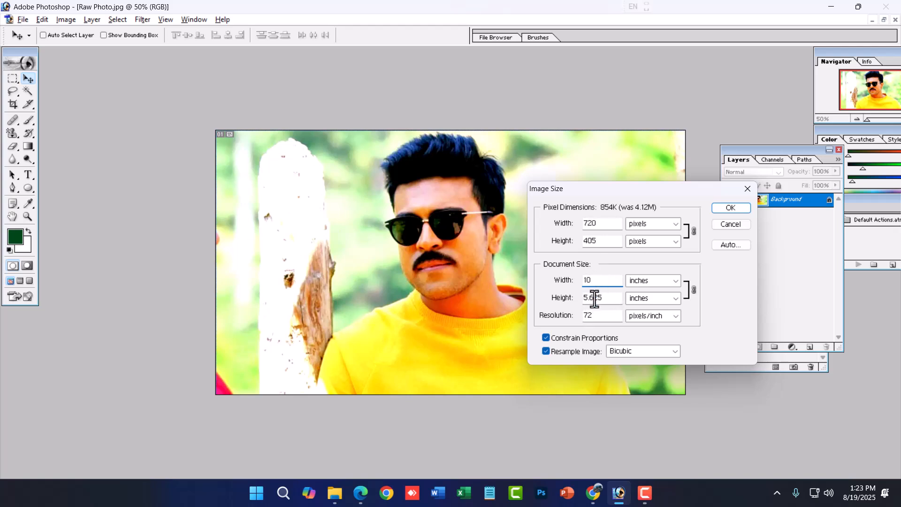
left_click_drag(603, 284, 569, 286)
type("25")
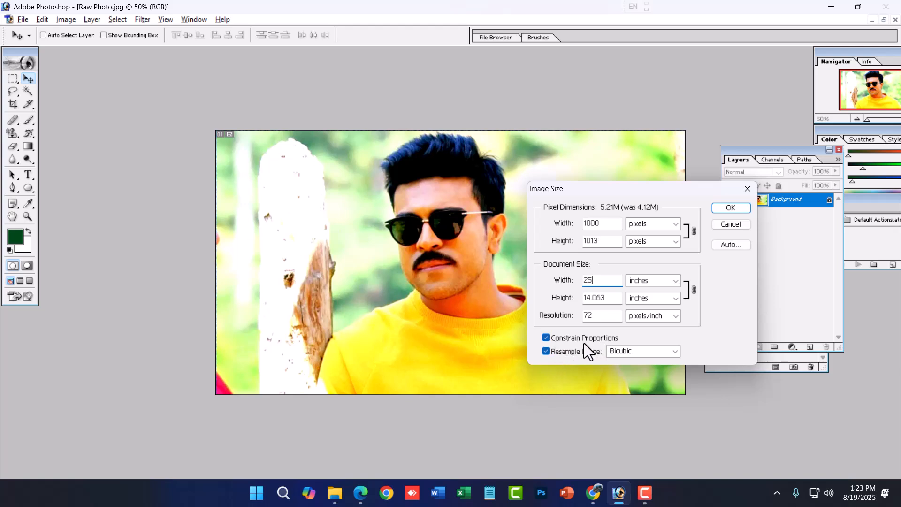
left_click(600, 340)
left_click(600, 341)
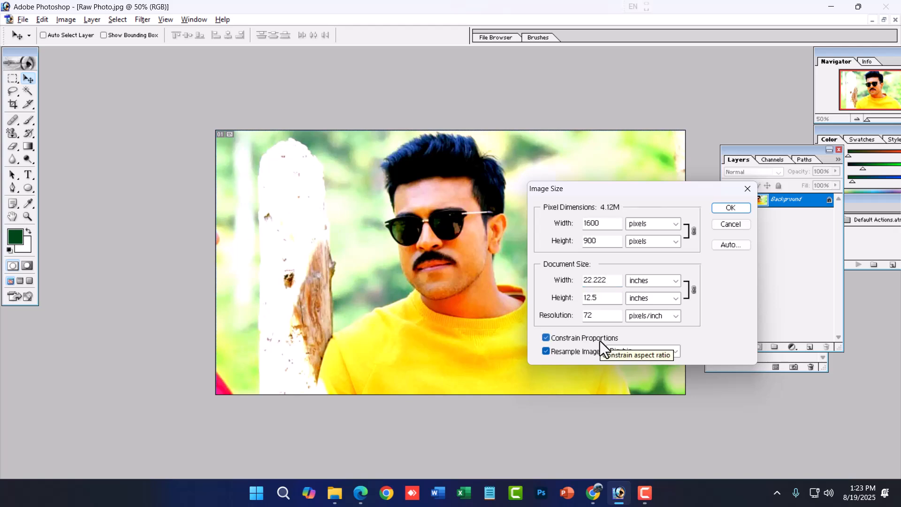
- Turn off Constrain Proportions, try document widths of 15 and 25 inches, and turn the constraint back on
left_click(576, 339)
left_click_drag(606, 280, 480, 282)
type("15")
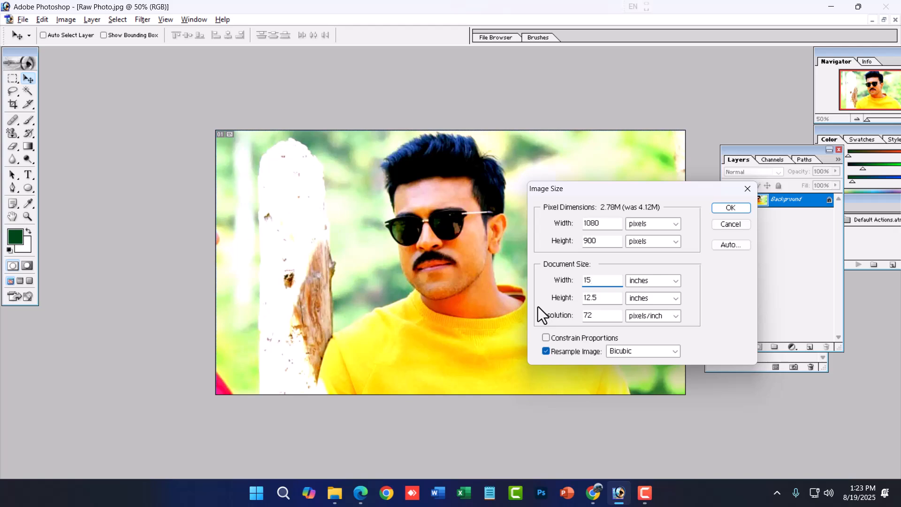
left_click_drag(597, 281, 569, 284)
type("25")
left_click(570, 336)
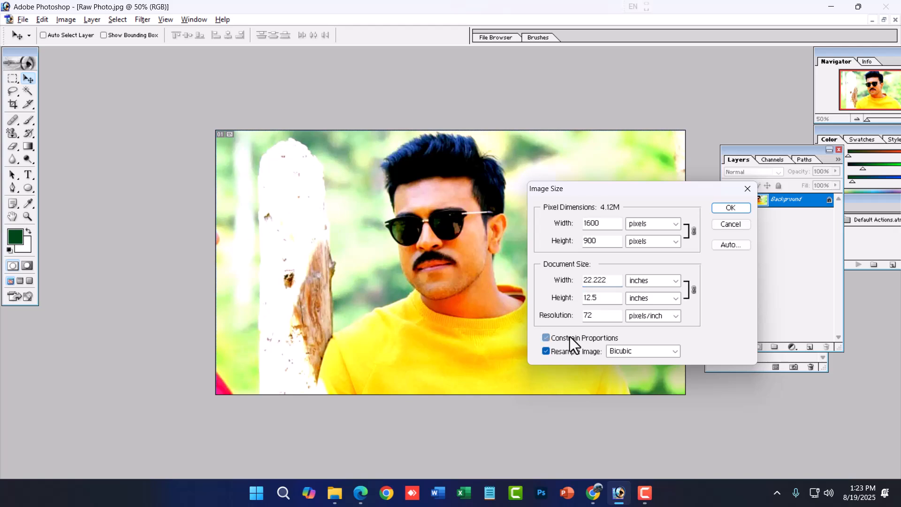
left_click(572, 336)
left_click(575, 337)
left_click(575, 336)
left_click(595, 337)
- Resize the photo to a document width of 15 inches with proportions constrained
left_click_drag(606, 224, 569, 240)
left_click_drag(612, 280, 583, 280)
type("15")
left_click(713, 210)
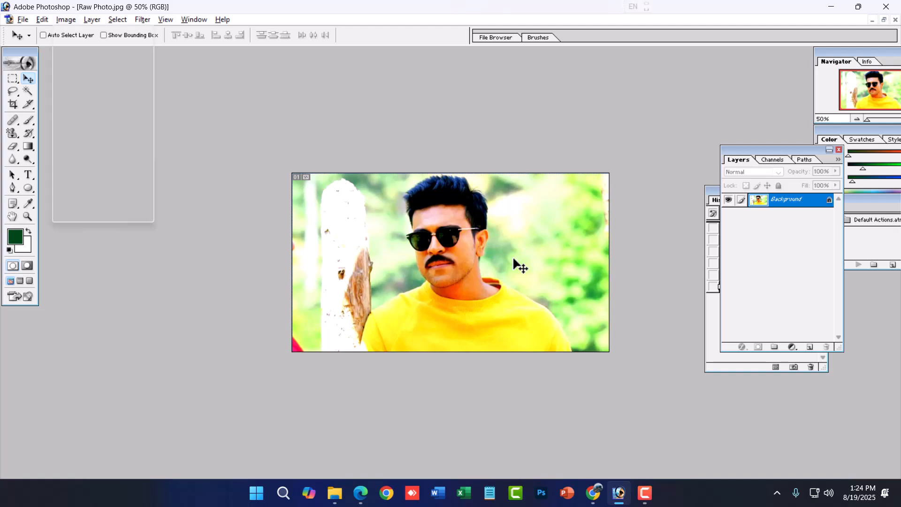
- Reopen Image Size, try a document width of 25 inches, and cancel the resize
key("alt+i")
key("i")
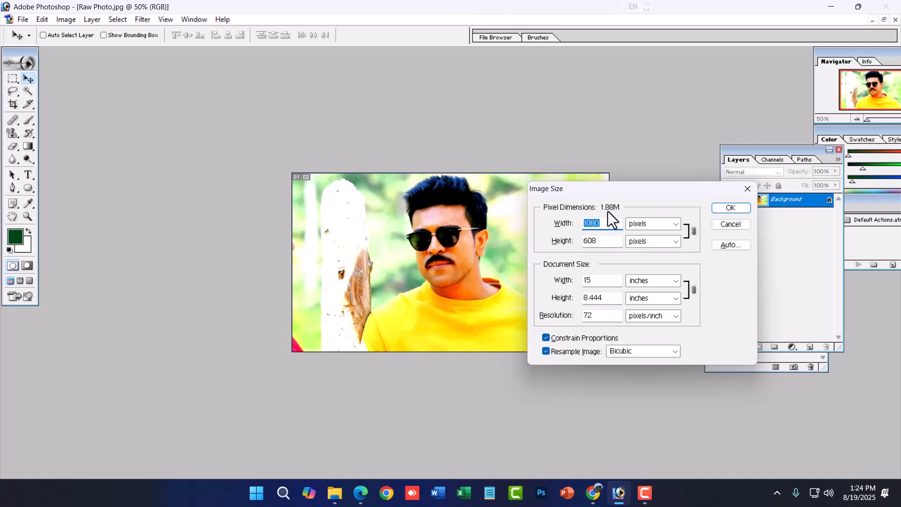
double_click(603, 281)
type("25")
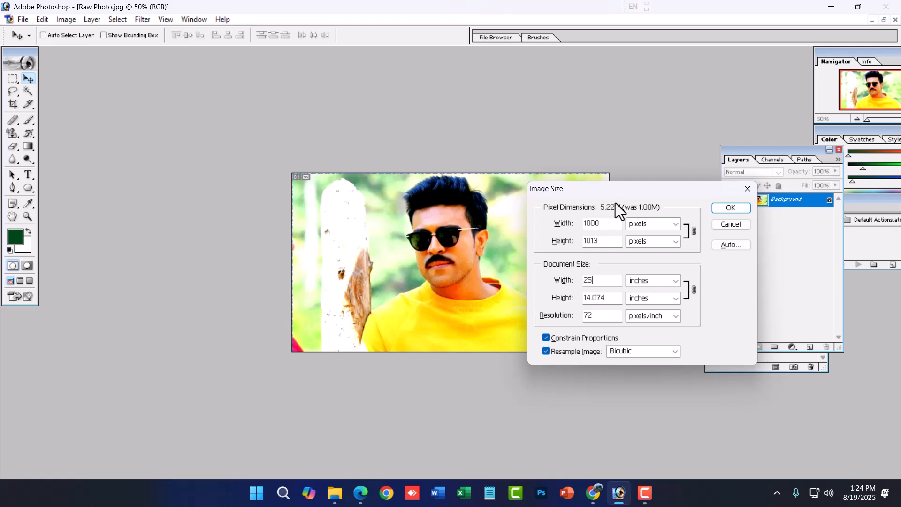
left_click(746, 224)
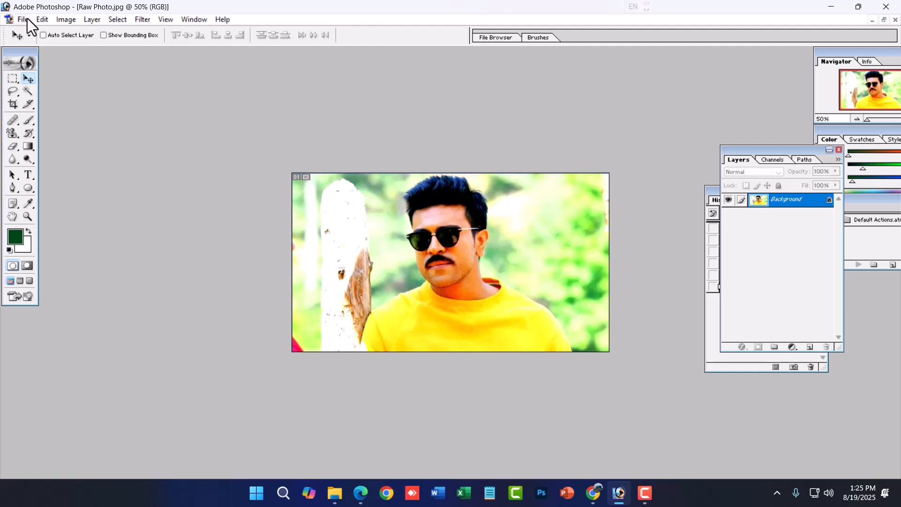
- Try rotating the canvas 90° clockwise, and undo the rotation
left_click(58, 20)
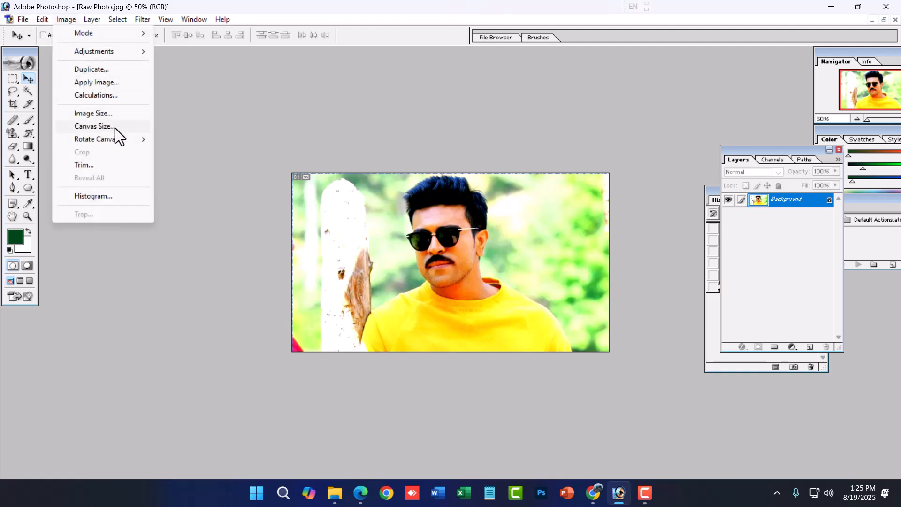
mouse_move(114, 139)
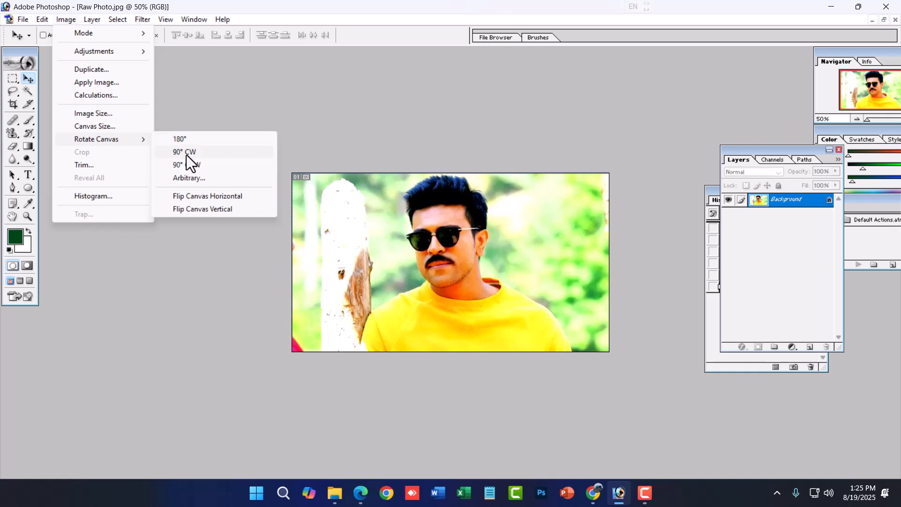
left_click(187, 155)
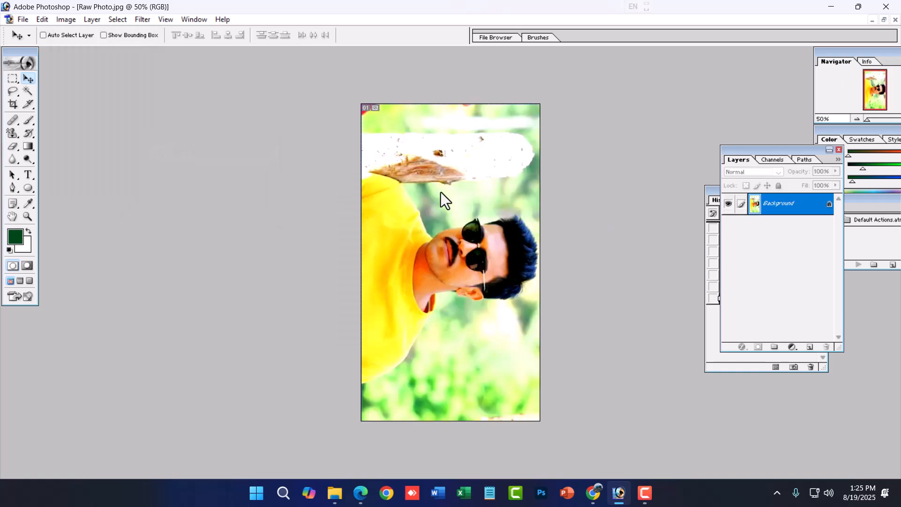
key("ctrl+z")
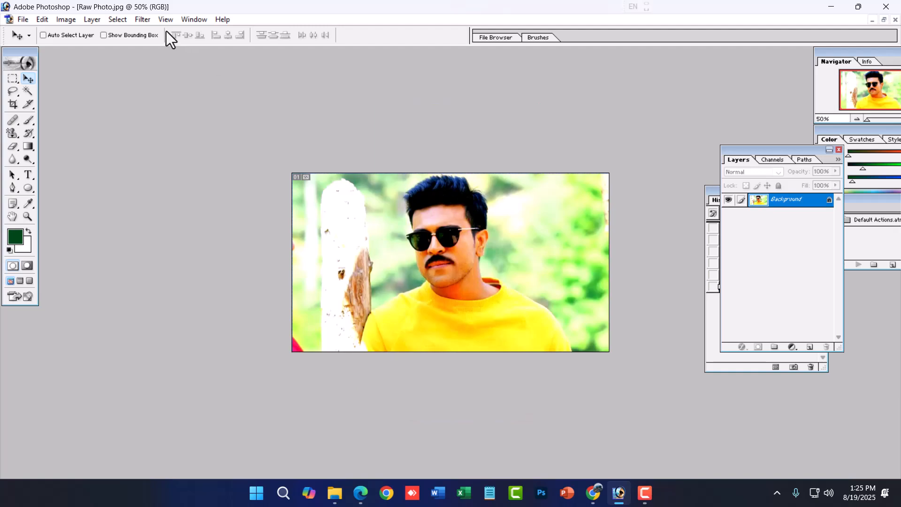
- Draw a full-height rectangular marquee selection around the man in the photo
left_click(65, 19)
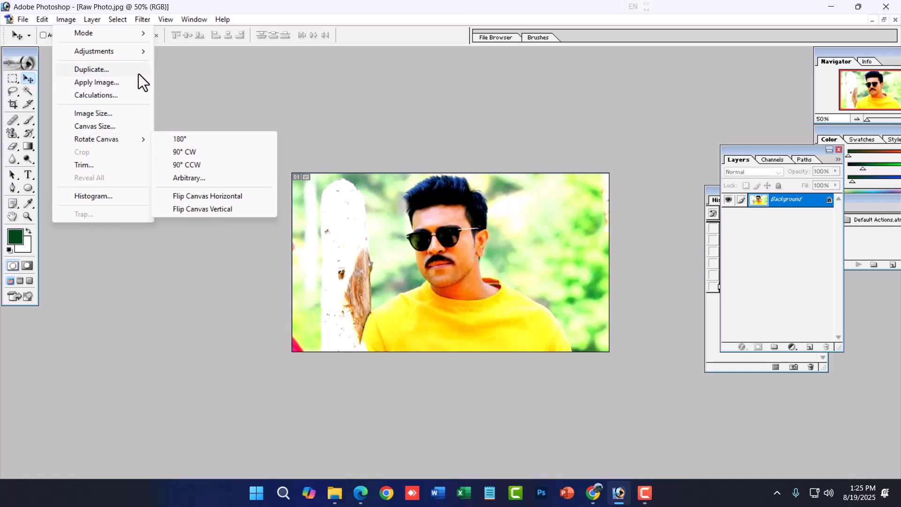
left_click(381, 218)
key("m")
left_click_drag(370, 173, 529, 404)
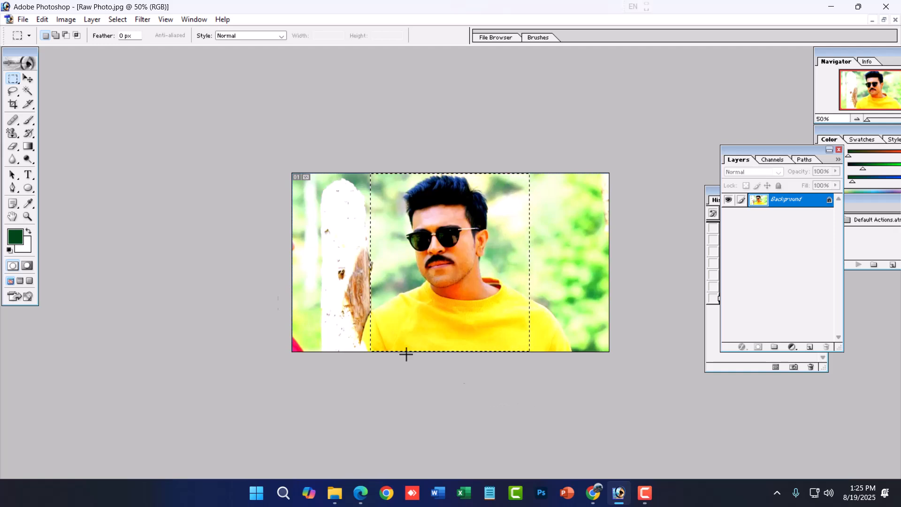
- Try cropping the photo around the man with the Crop tool at 750 by 1068 px and 150 pixels/inch, and undo it
key("c")
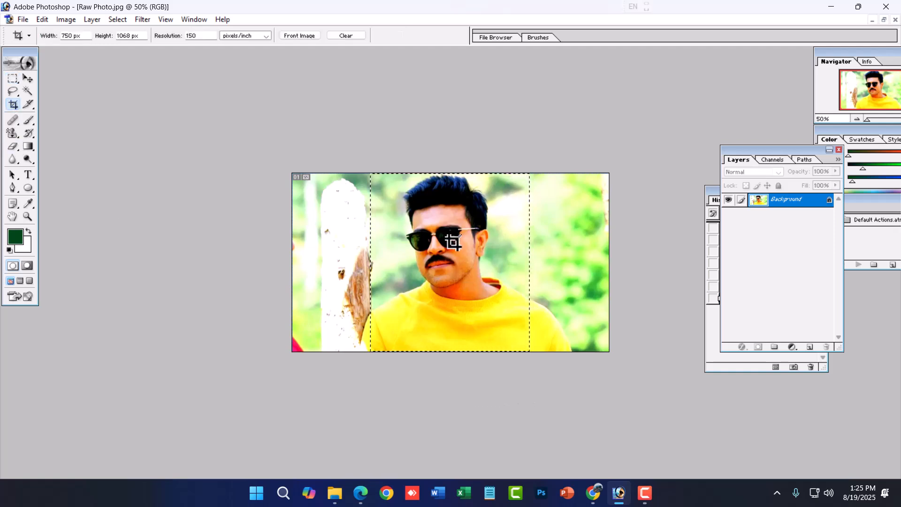
left_click_drag(372, 173, 497, 382)
key("Return")
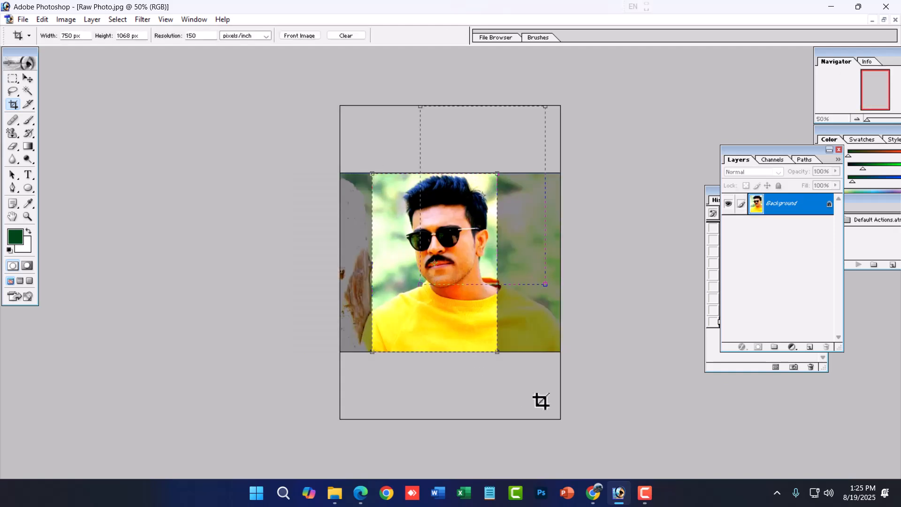
key("ctrl+z")
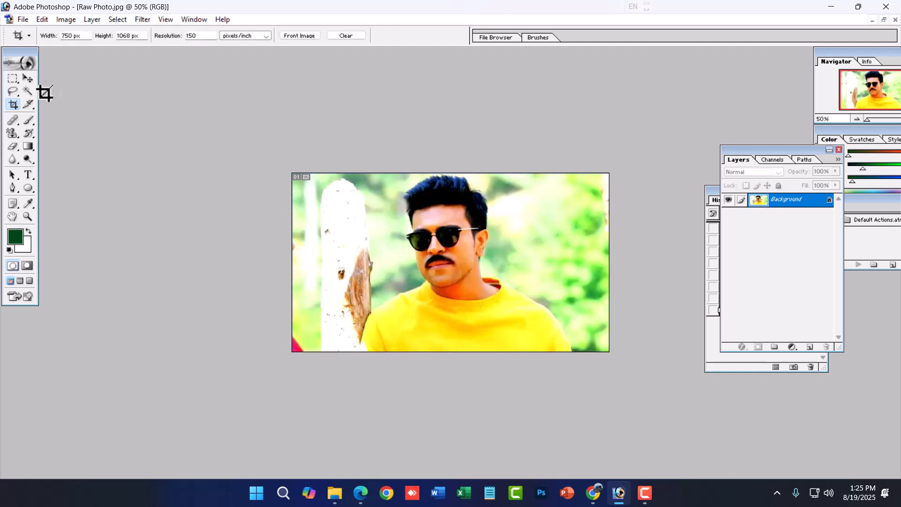
- Try cropping the photo to a full-height rectangular marquee selection around the man, undo the crop and clear the selection
left_click(12, 78)
left_click_drag(369, 165, 539, 446)
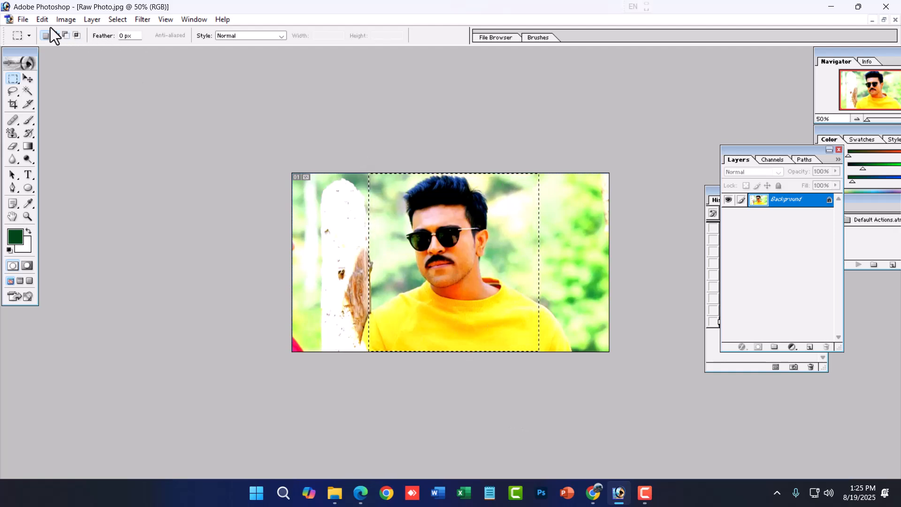
left_click(65, 20)
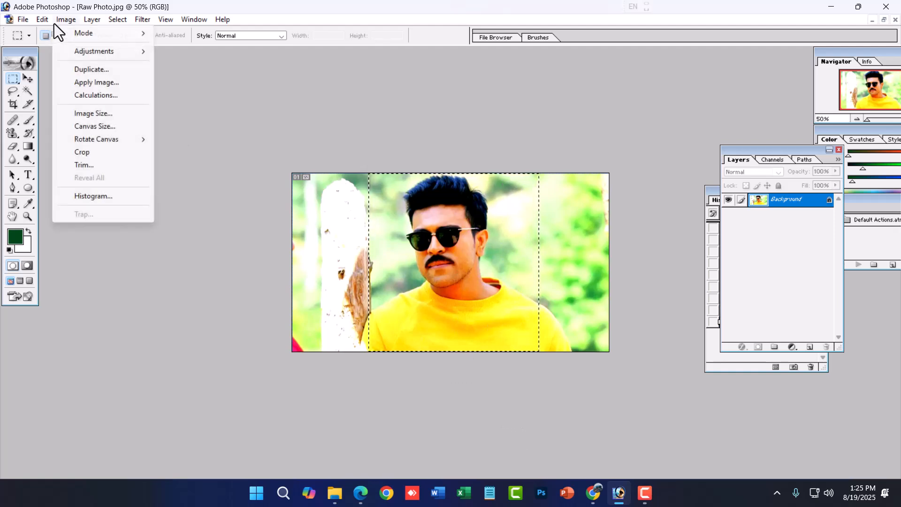
left_click(105, 151)
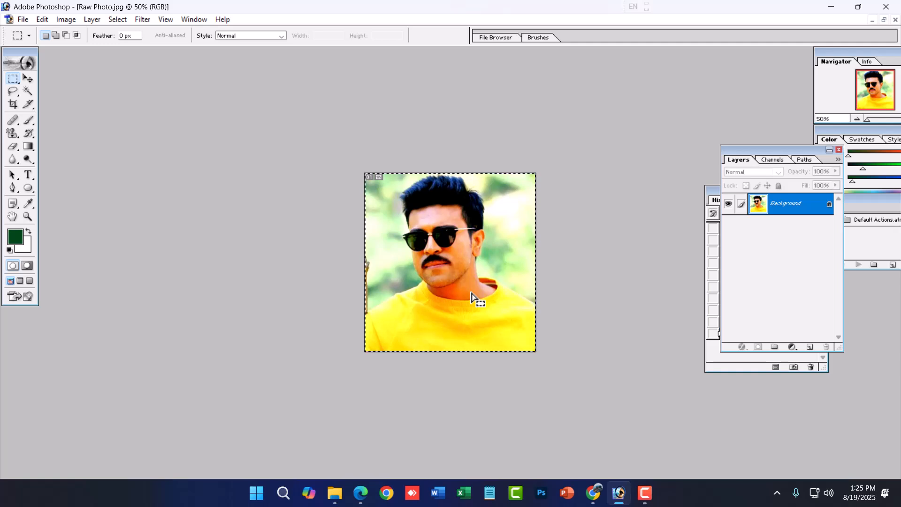
key("ctrl+z")
key("ctrl+d")
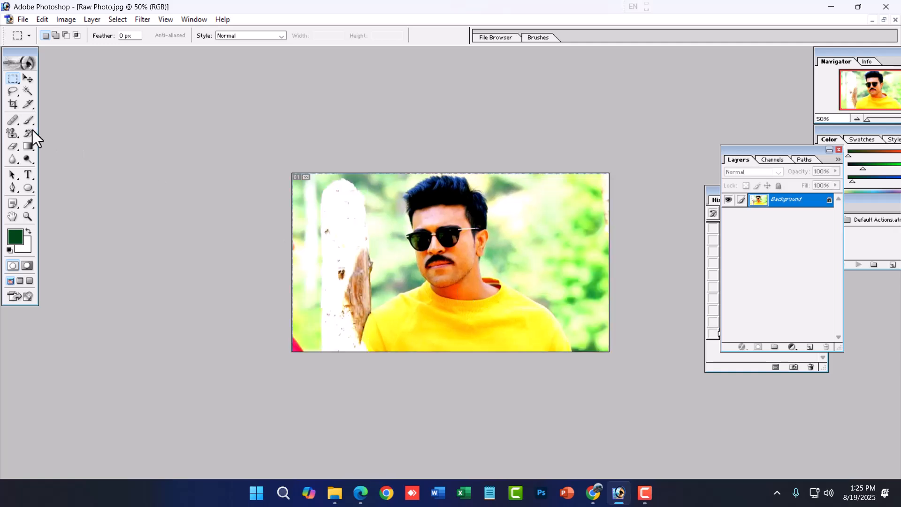
- Crop the photo around the man with the Crop tool at 750 by 1068 px and 150 pixels/inch, nudging the frame before applying it
left_click(14, 104)
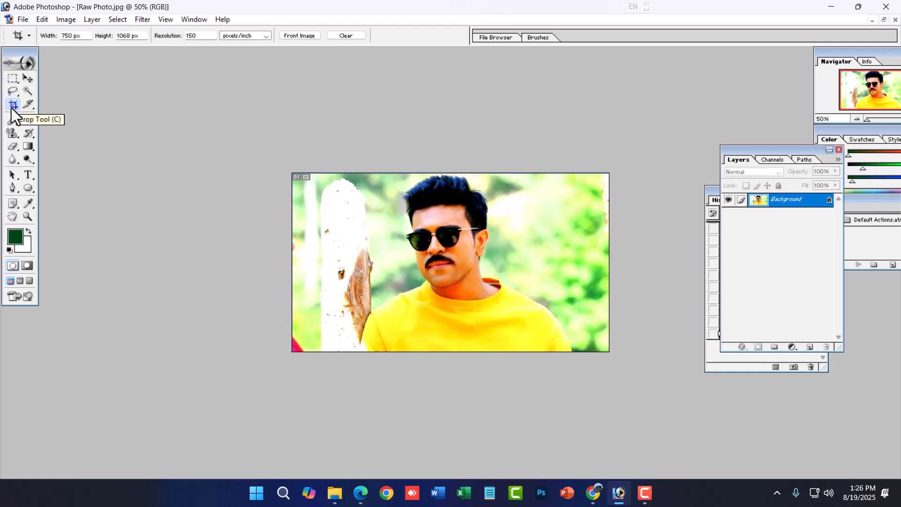
left_click_drag(86, 36, 48, 31)
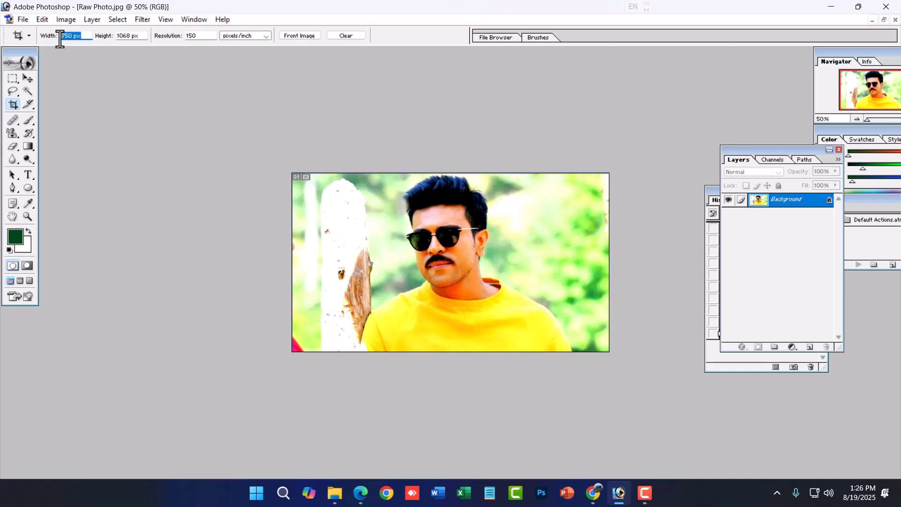
key("Tab")
key("Tab")
left_click_drag(398, 170, 529, 390)
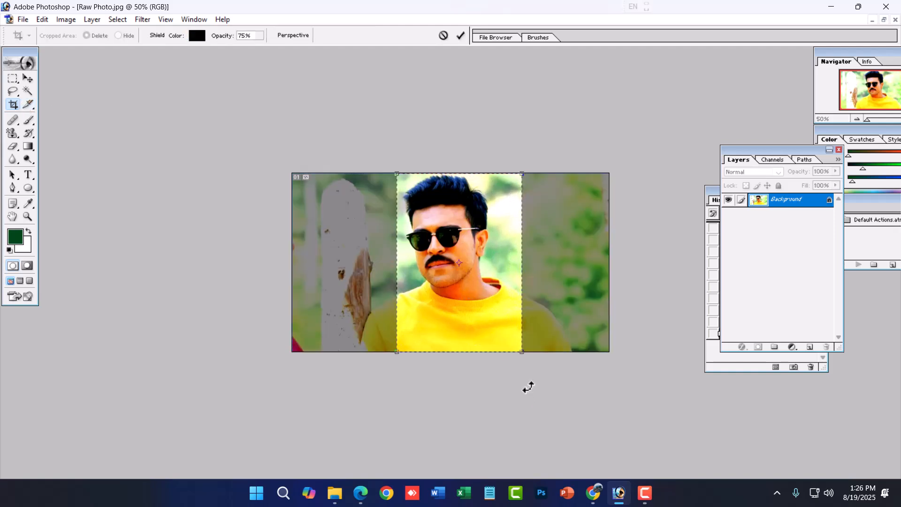
key("Left")
key("Left")
key("Left")
key("Left")
key("Left")
key("Left")
key("Left")
key("Left")
key("Left")
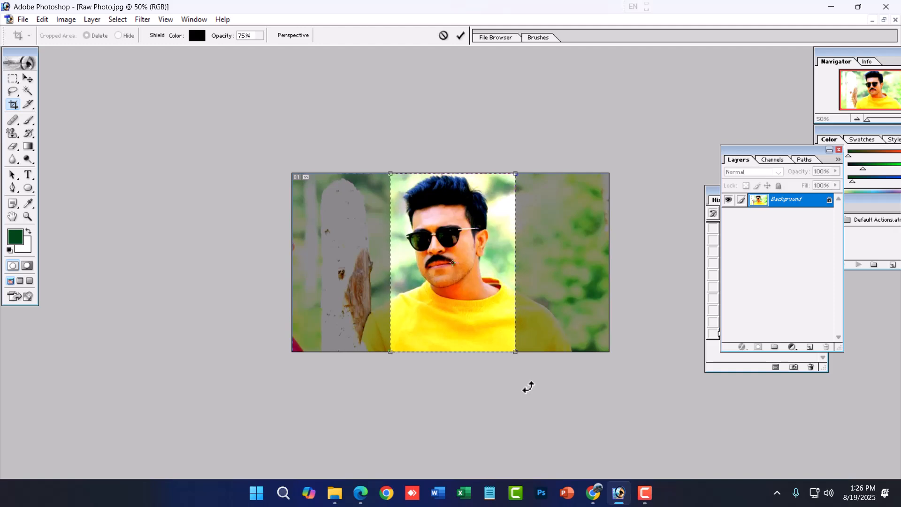
key("Return")
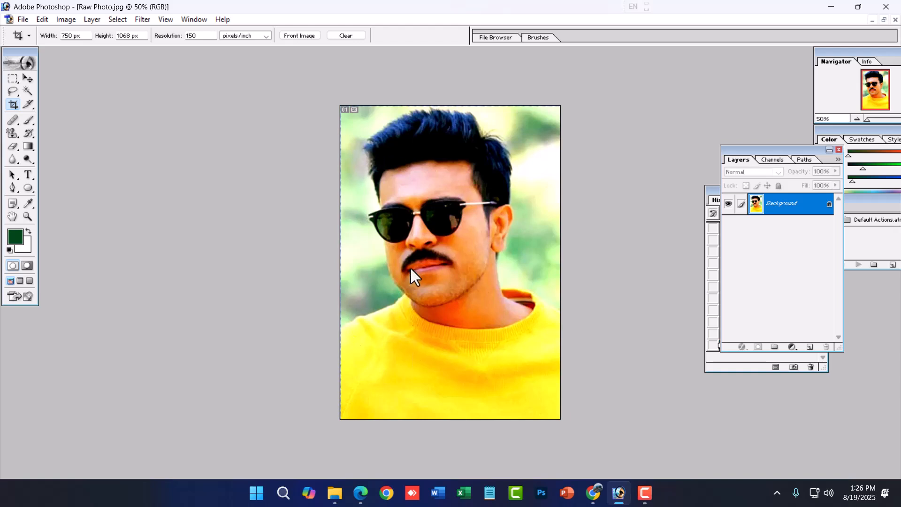
left_click(648, 496)
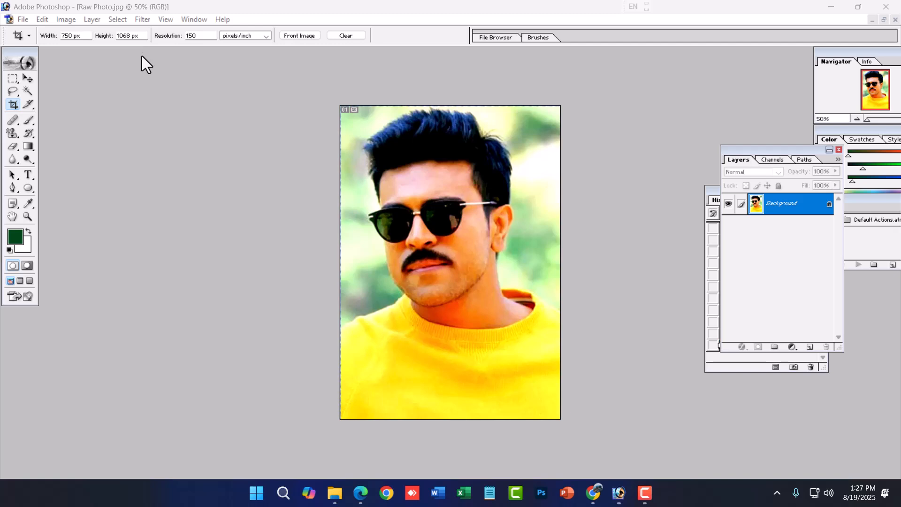
- Examine the cropped photo's pixel dimensions, document size units and resolution in Image Size, and cancel without resizing
left_click(60, 20)
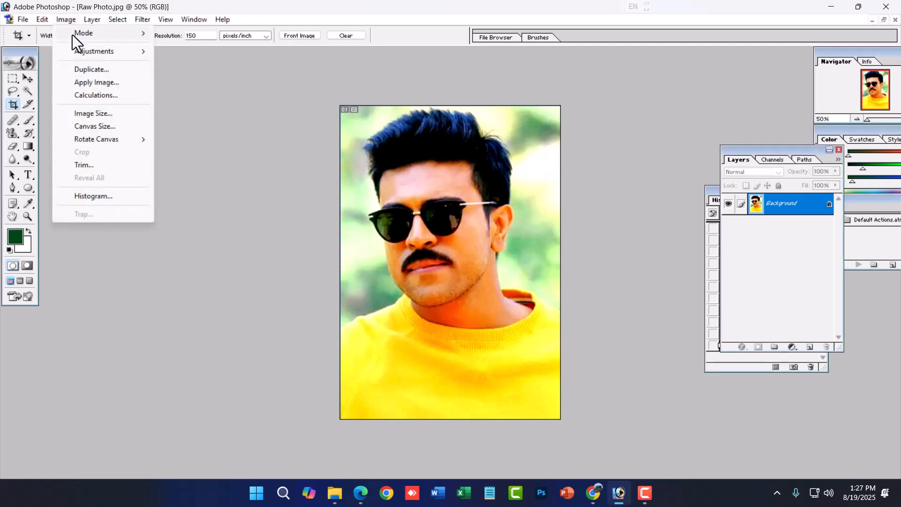
left_click(100, 112)
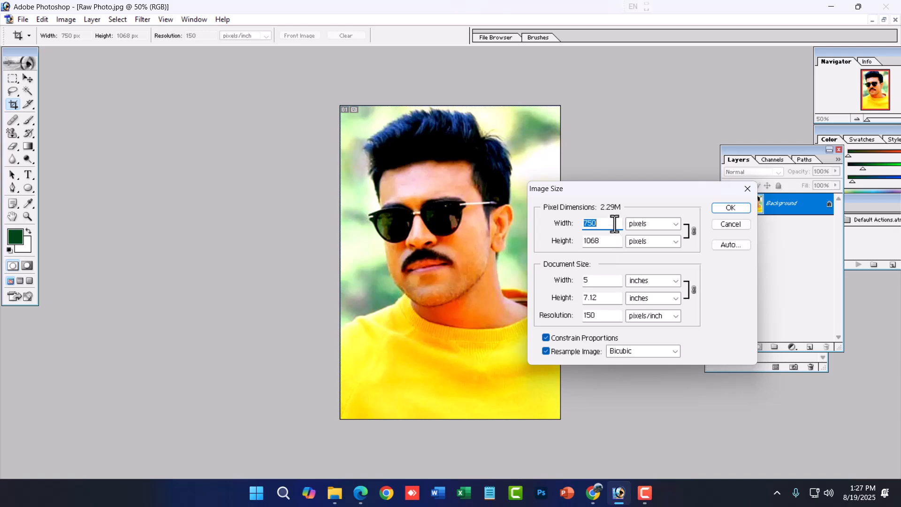
key("Tab")
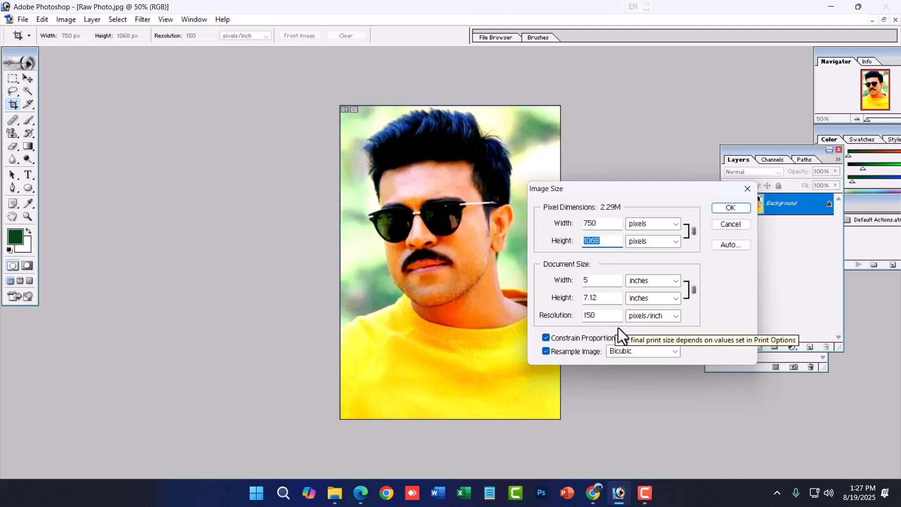
left_click_drag(610, 319, 564, 327)
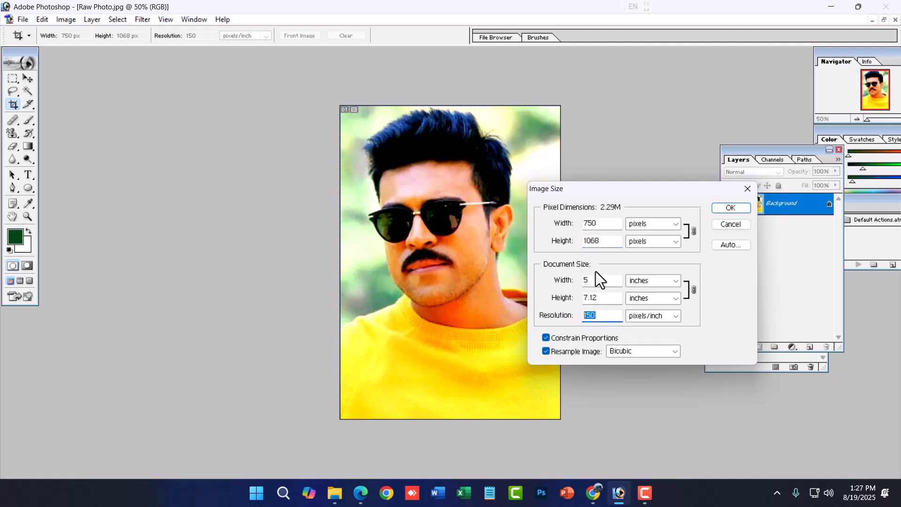
left_click(673, 281)
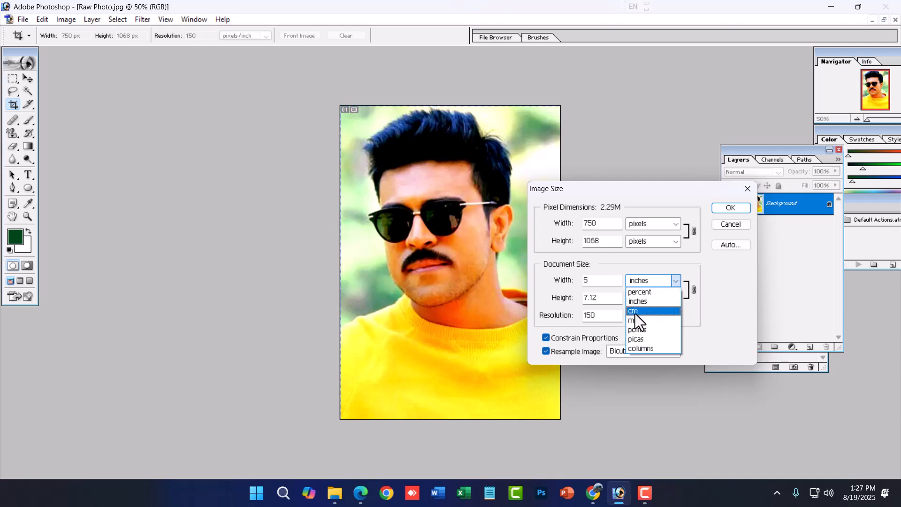
left_click(635, 281)
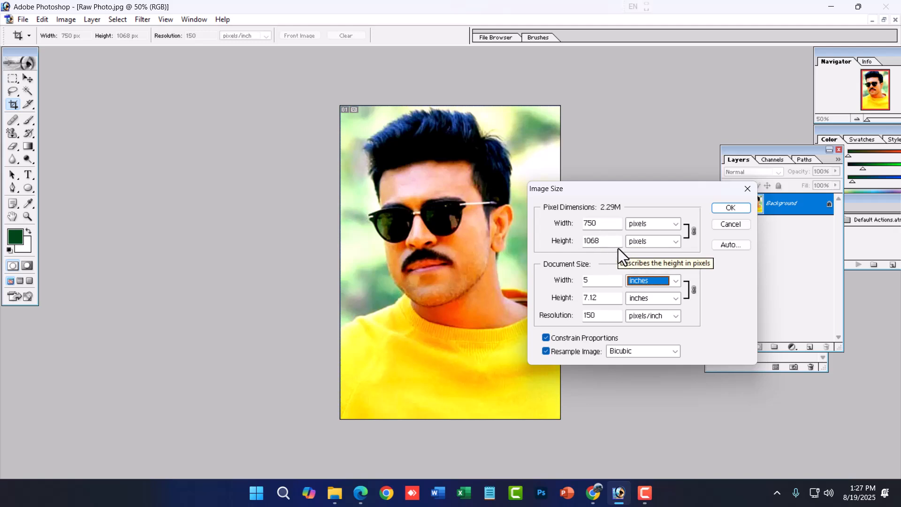
left_click(731, 224)
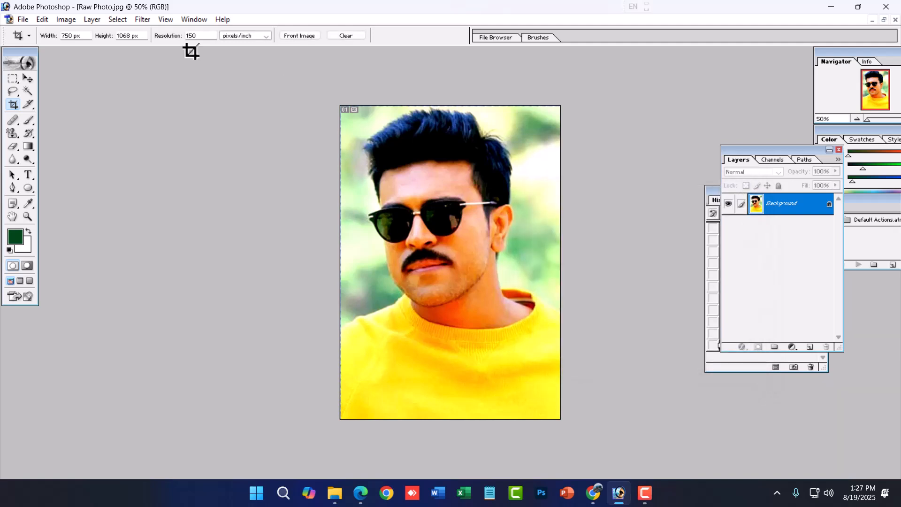
left_click(90, 19)
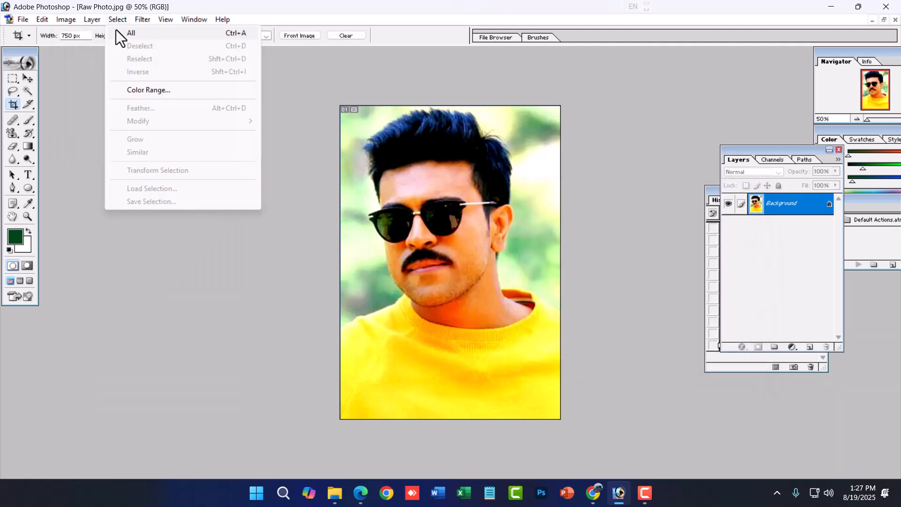
mouse_move(105, 37)
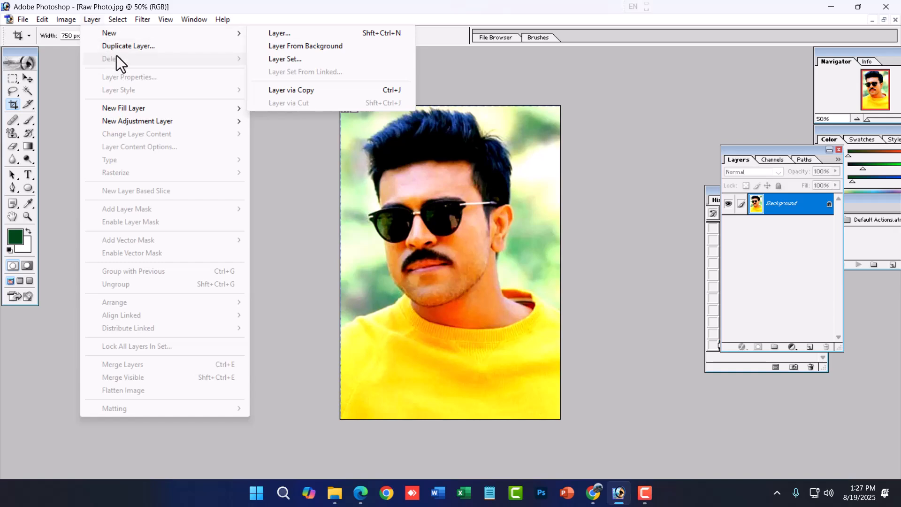
left_click(514, 235)
- Add the text RAM in green 24 pt Hind SemiBold near the shirt collar, opening the Character palette before committing the text
left_click(28, 176)
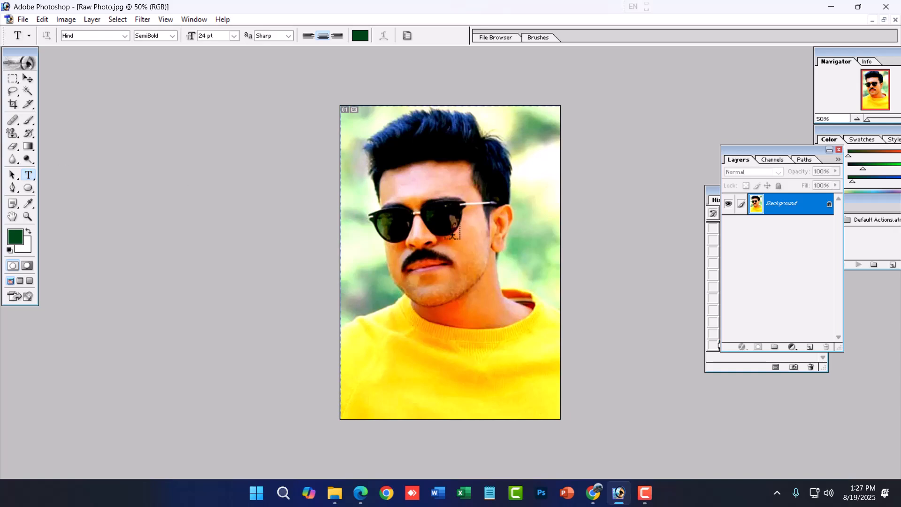
left_click(396, 316)
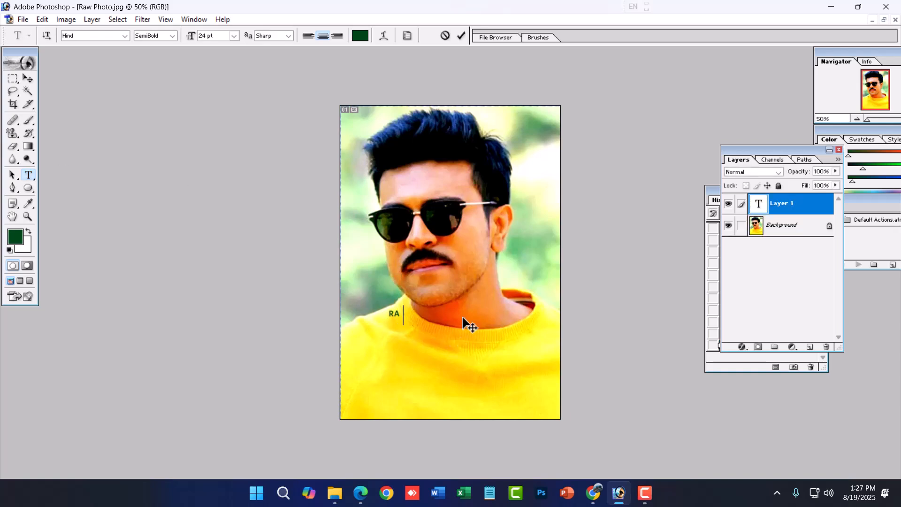
key("ctrl+a")
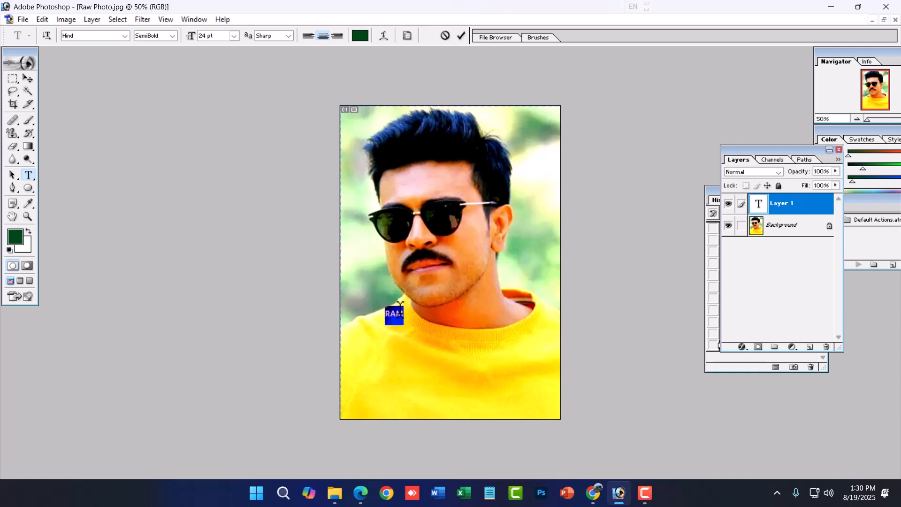
key("ctrl+t")
left_click(28, 78)
- Enlarge the RAM text across the shirt to about 182 pt with Free Transform, nudge it, and move the Character palette off the Layers palette
key("ctrl+t")
left_click_drag(407, 318, 515, 374)
key("Return")
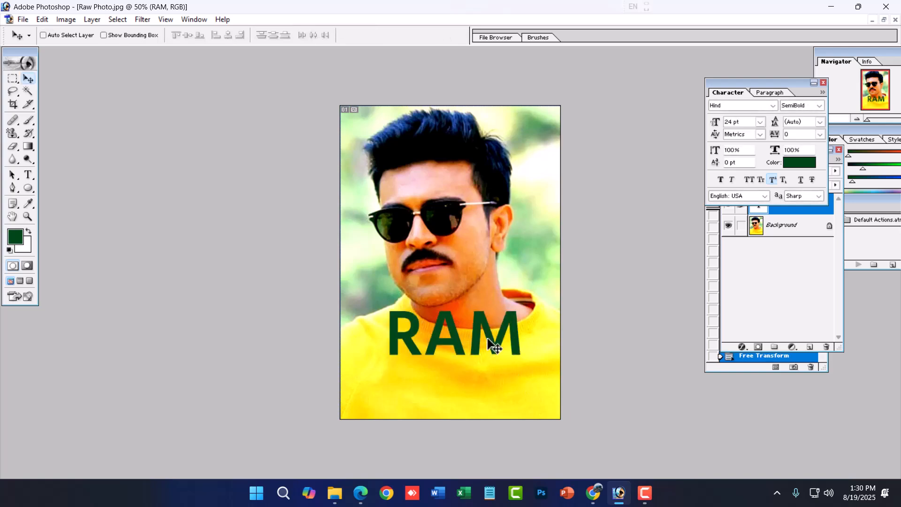
left_click_drag(485, 341, 477, 336)
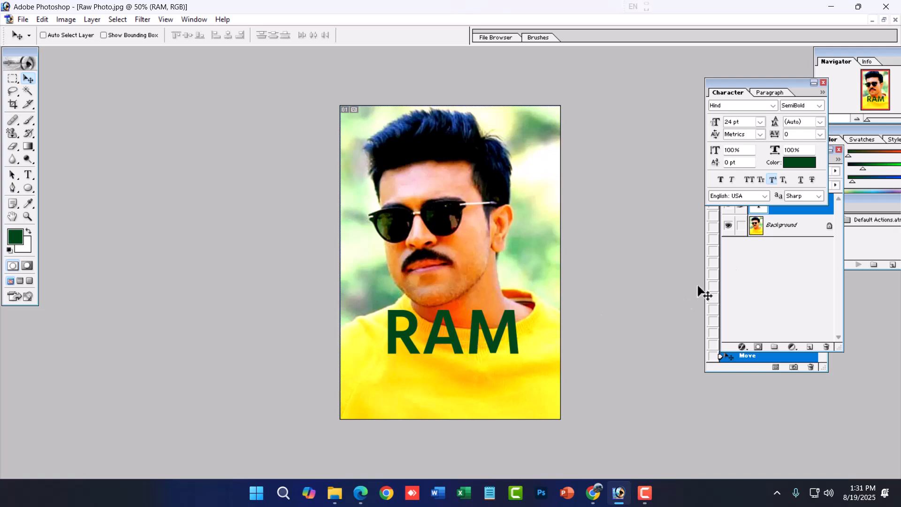
left_click_drag(705, 37, 703, 36)
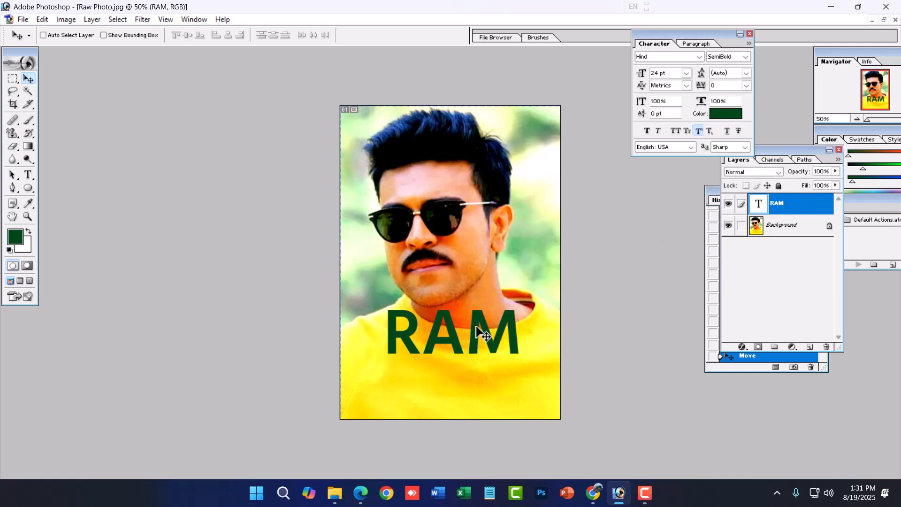
- Try duplicating the RAM text layer, once as a copy below the original and once with Layer via Copy, undoing each
left_click_drag(476, 331, 483, 400)
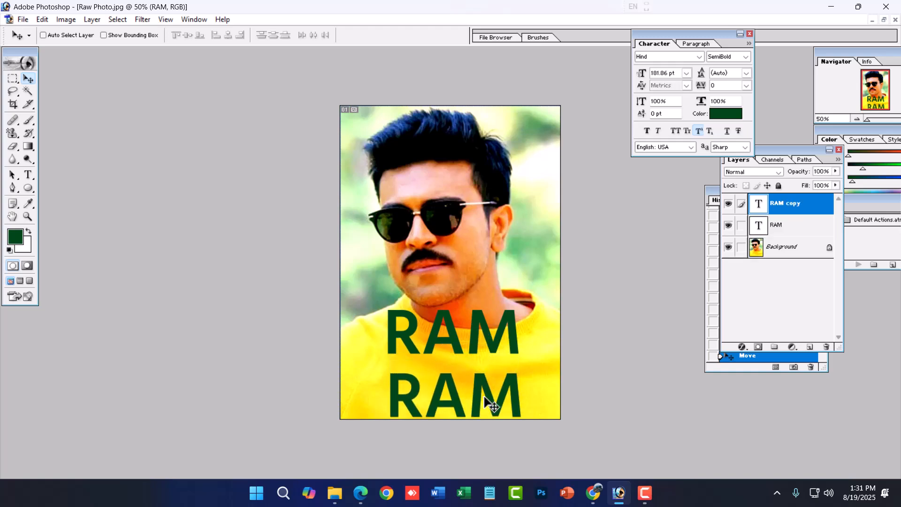
key("ctrl+z")
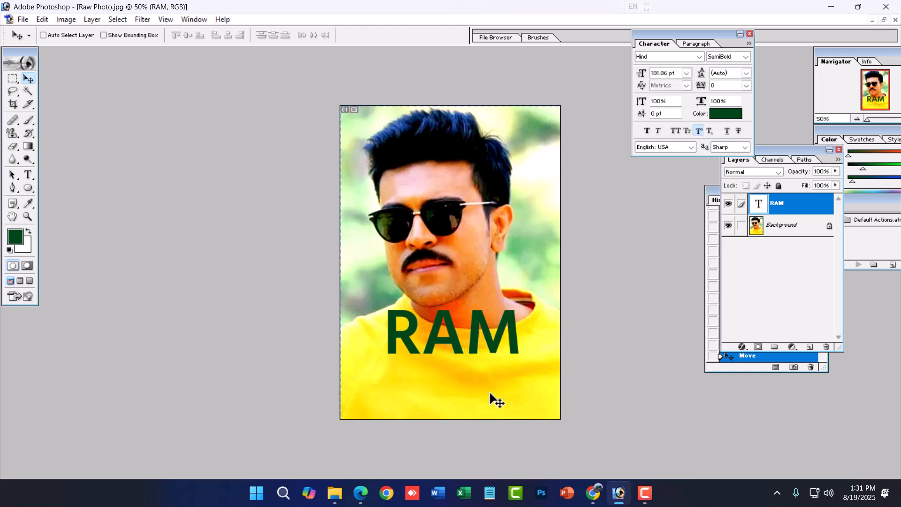
right_click(780, 200)
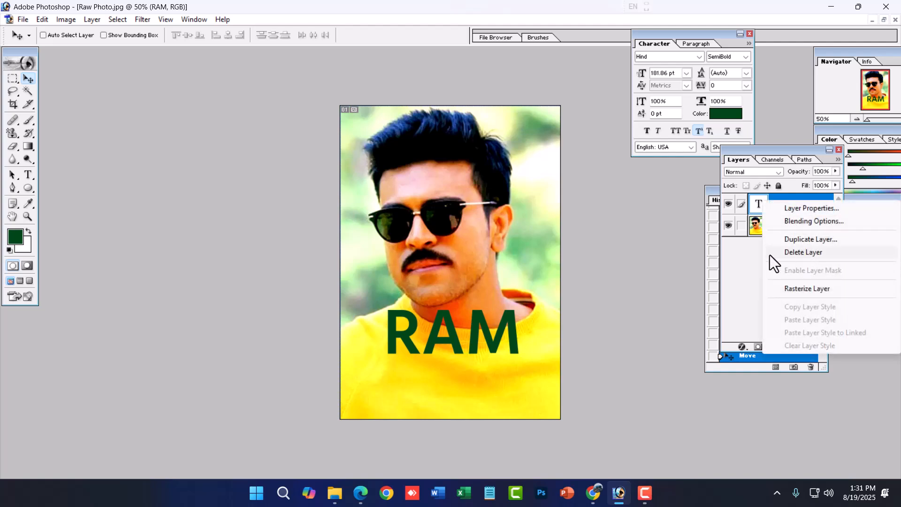
left_click(745, 257)
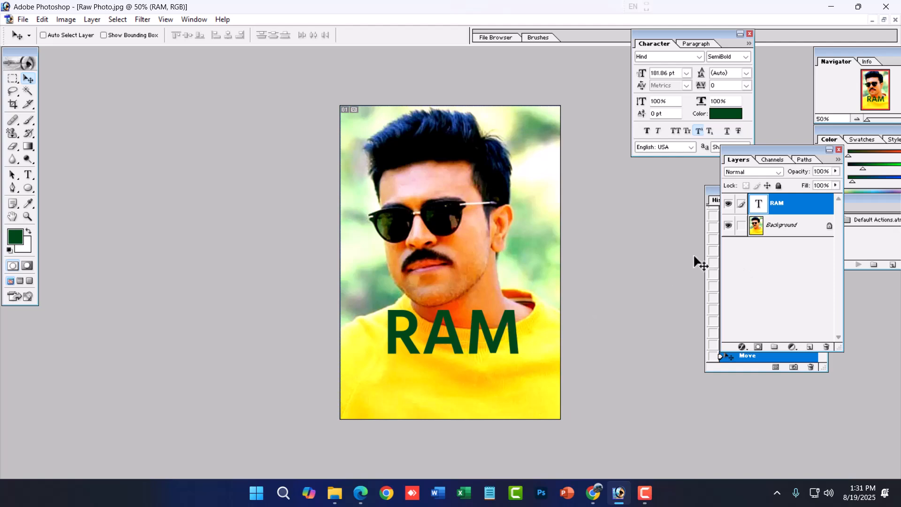
key("ctrl+j")
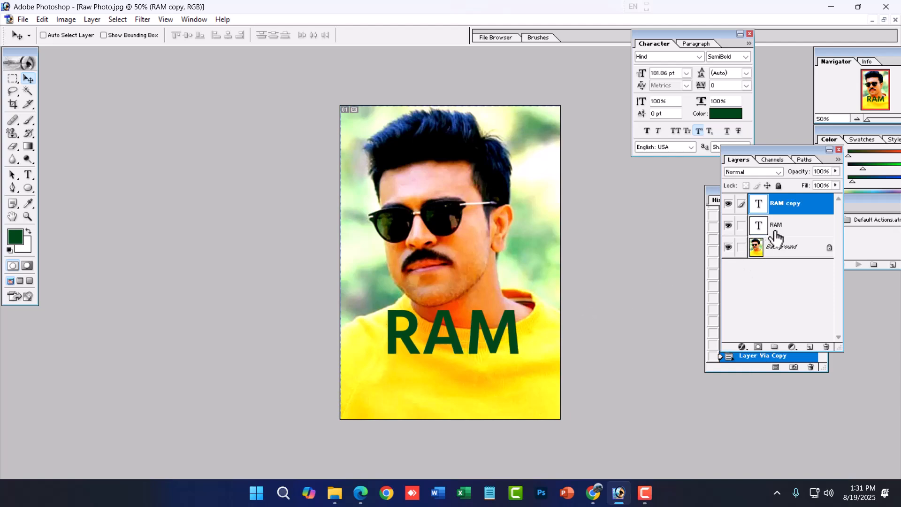
key("ctrl+z")
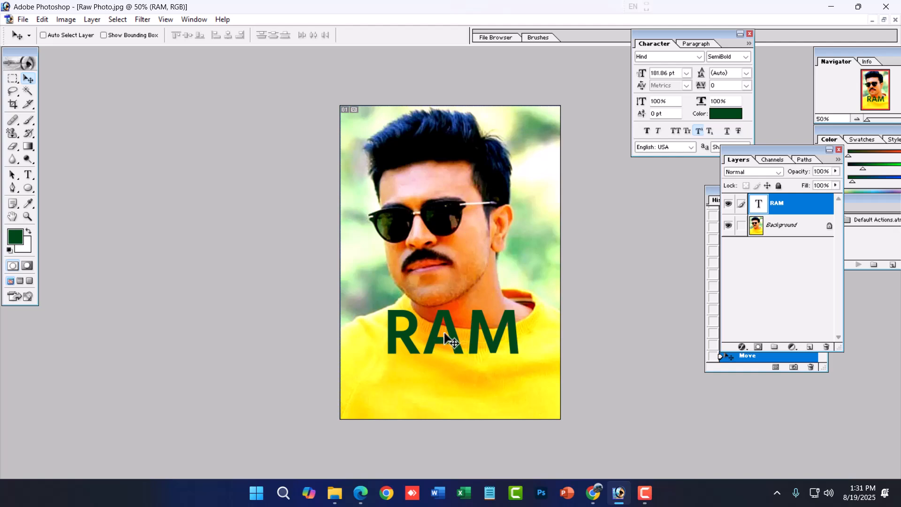
- Place a copy of the RAM text slightly below the original, overlapping it, and set the copy's font to Kalam
left_click_drag(457, 342, 448, 367, "alt")
left_click(28, 175)
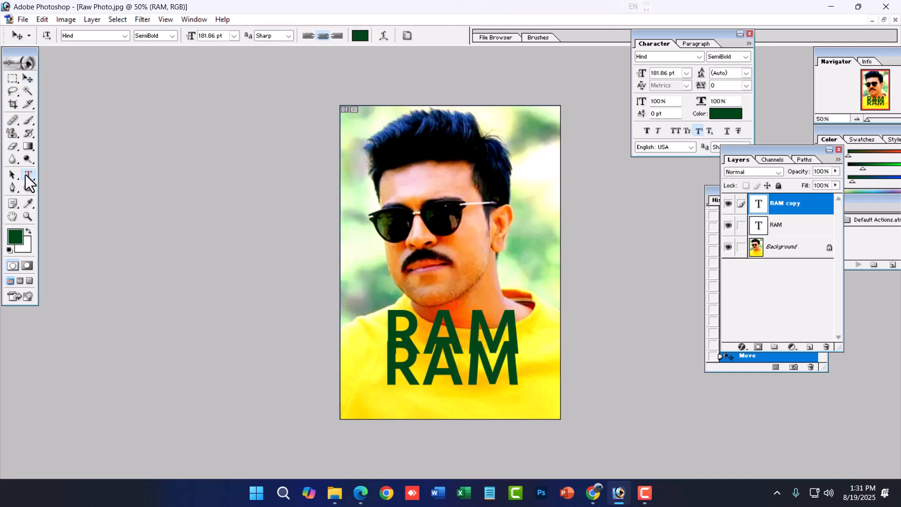
left_click(403, 327)
key("ctrl+a")
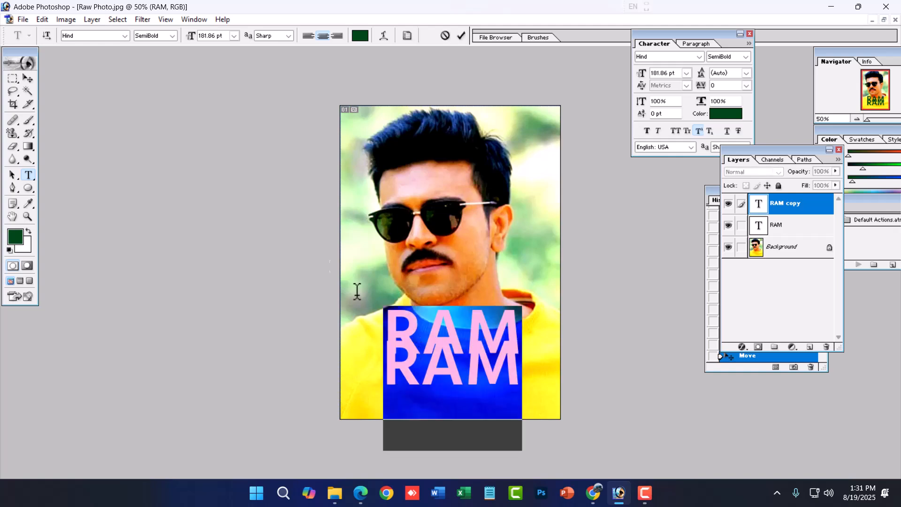
left_click(125, 35)
left_click(123, 35)
type("Kalam")
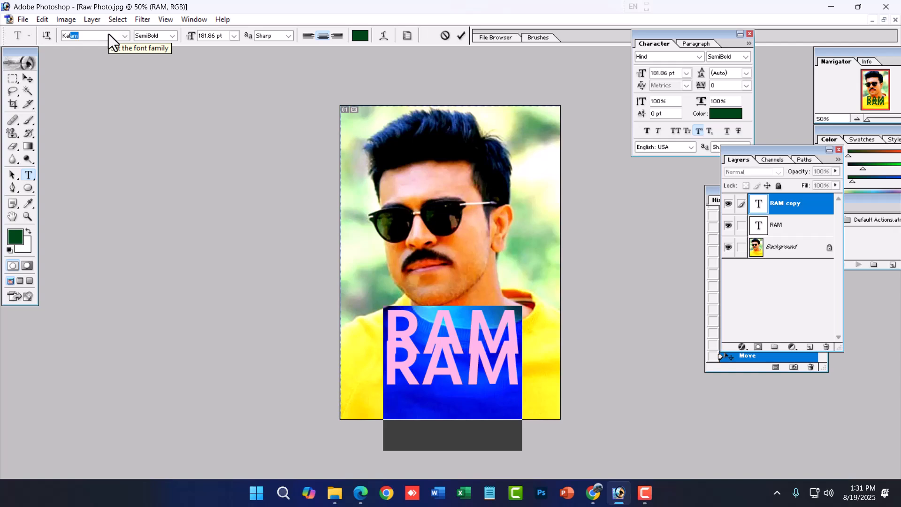
key("Return")
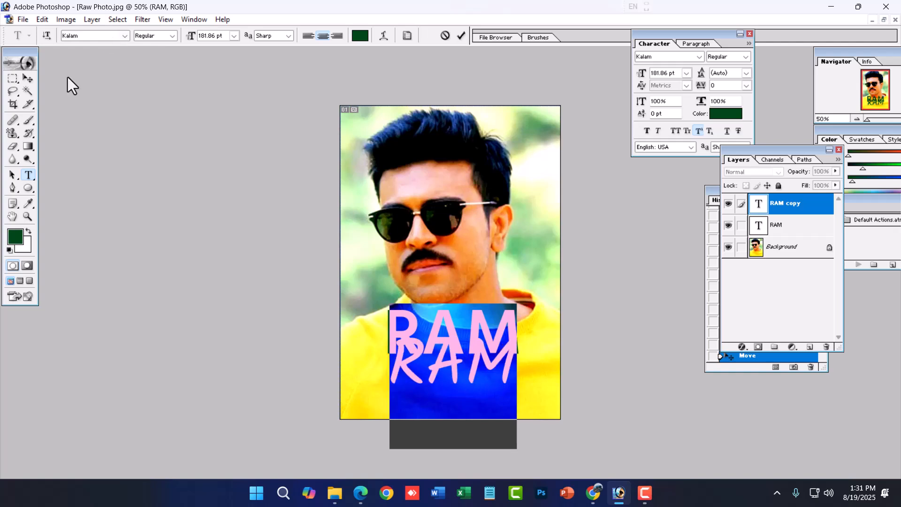
- Enlarge the Kalam RAM copy to about 160% across the photo's width with Free Transform and move it up slightly
left_click(28, 78)
key("ctrl+t")
left_click_drag(517, 338, 554, 280)
key("ctrl+z")
left_click_drag(517, 338, 467, 341)
mouse_move(548, 382)
left_mouse_down()
mouse_move(565, 402)
mouse_move(556, 385)
left_mouse_up()
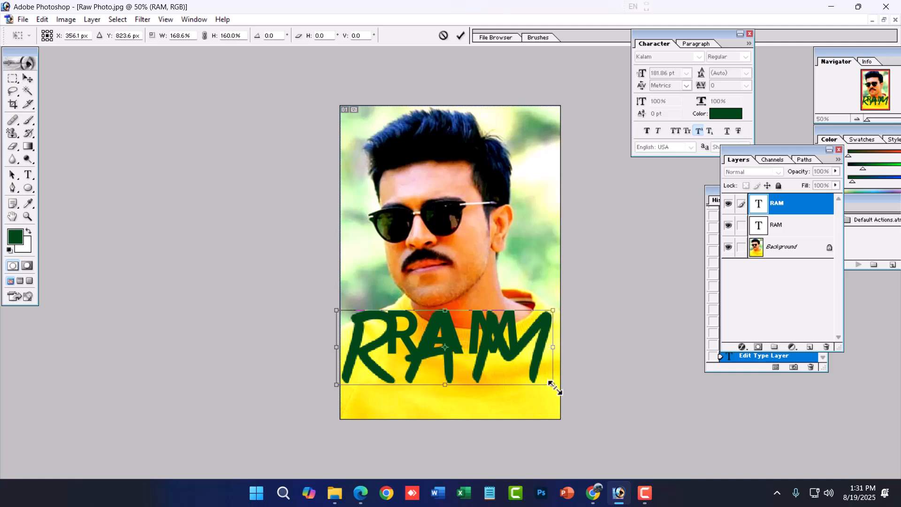
key("Return")
left_click_drag(495, 341, 498, 328)
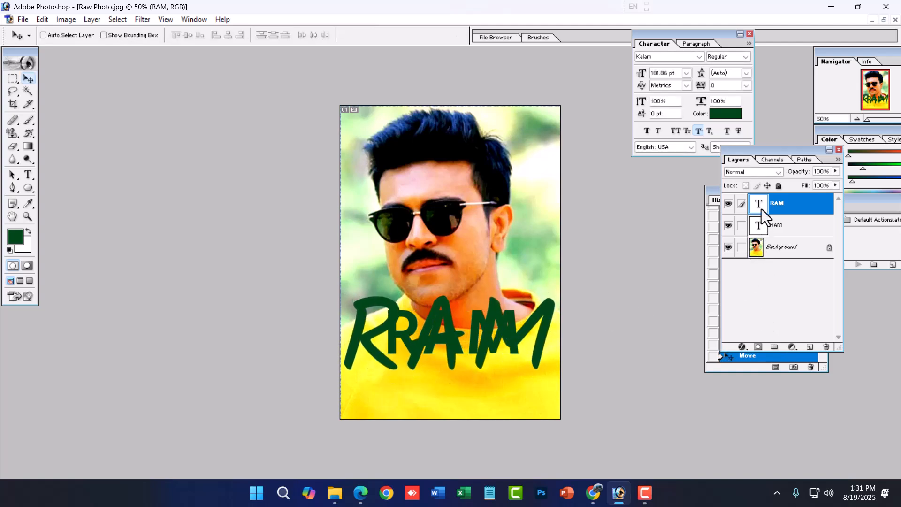
- Set the Kalam RAM layer's blending mode to Luminosity and nudge the text slightly over the original
left_click(758, 172)
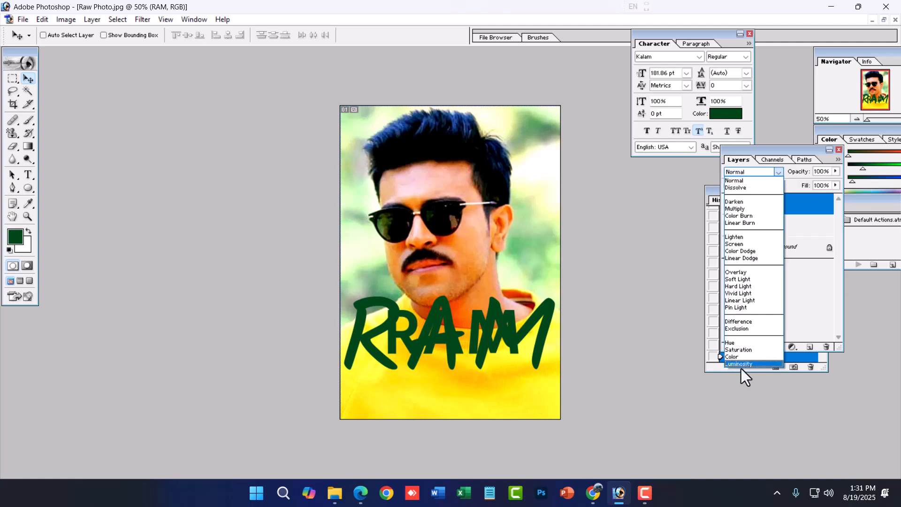
left_click(742, 364)
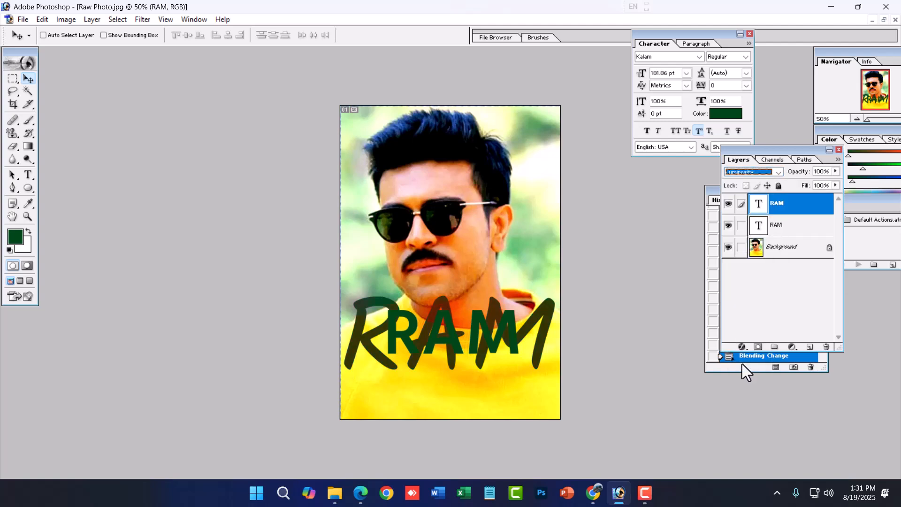
left_click_drag(407, 366, 419, 351)
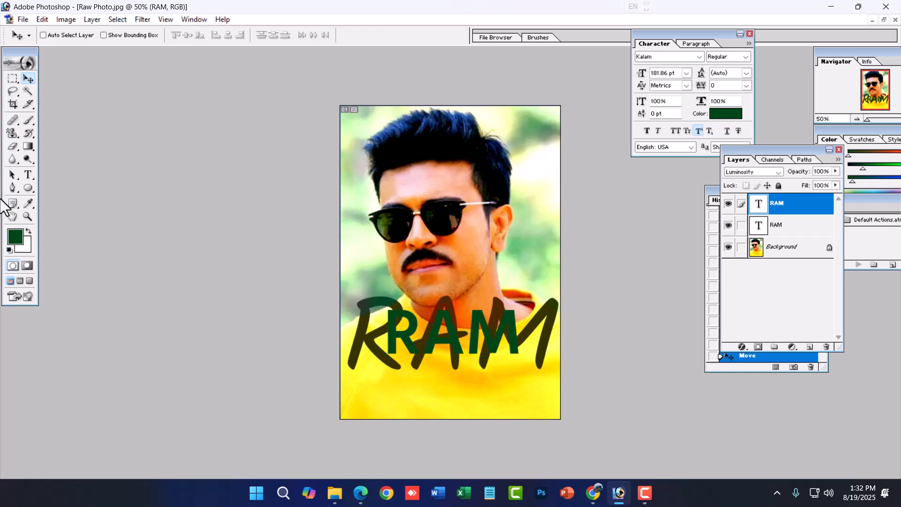
left_click(25, 174)
double_click(429, 338)
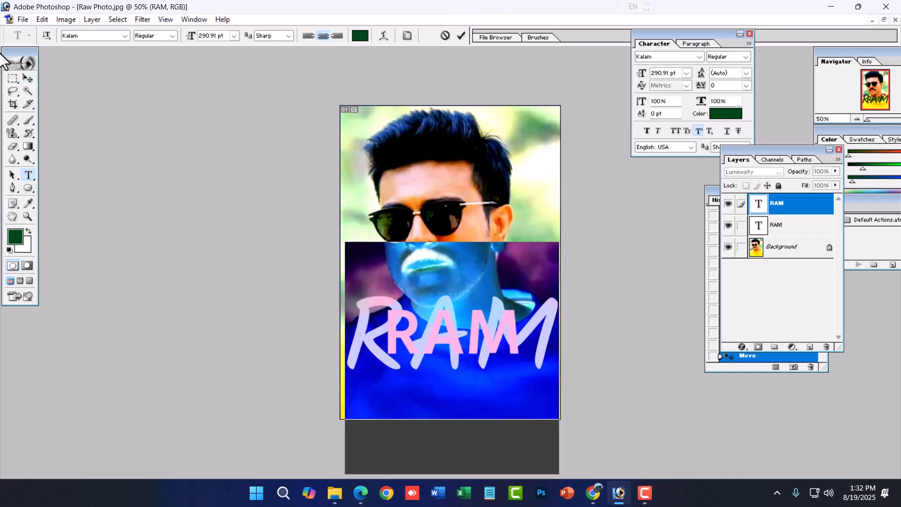
left_click(35, 76)
- Recolor the original Hind SemiBold RAM text white (FFFFFF)
left_click(773, 227)
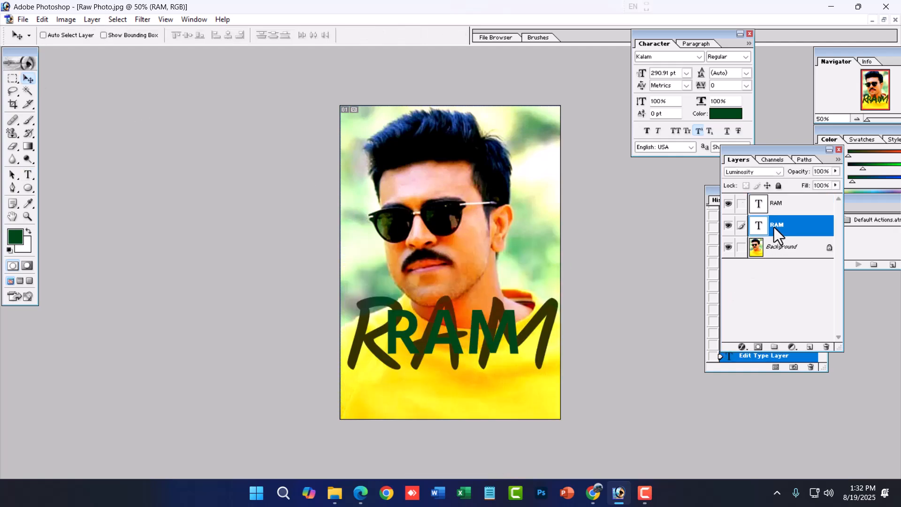
left_click(29, 175)
left_click(465, 333)
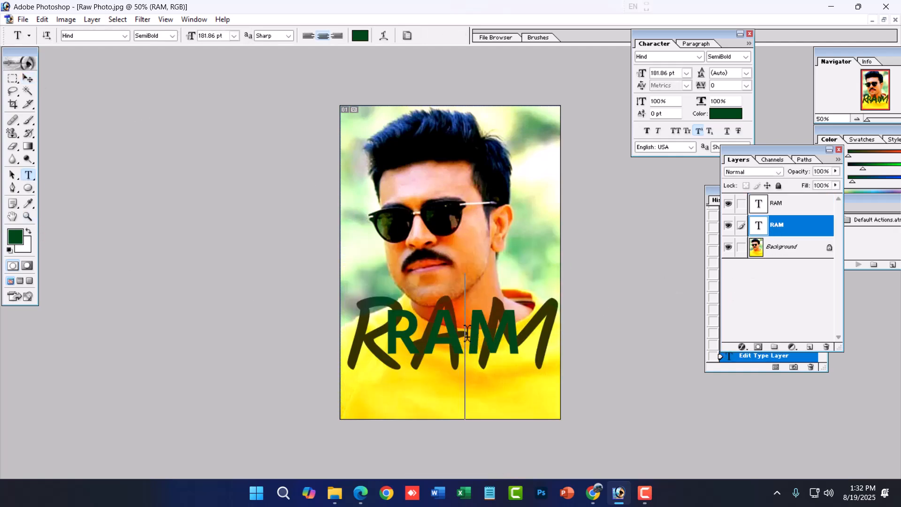
double_click(466, 333)
left_click(360, 34)
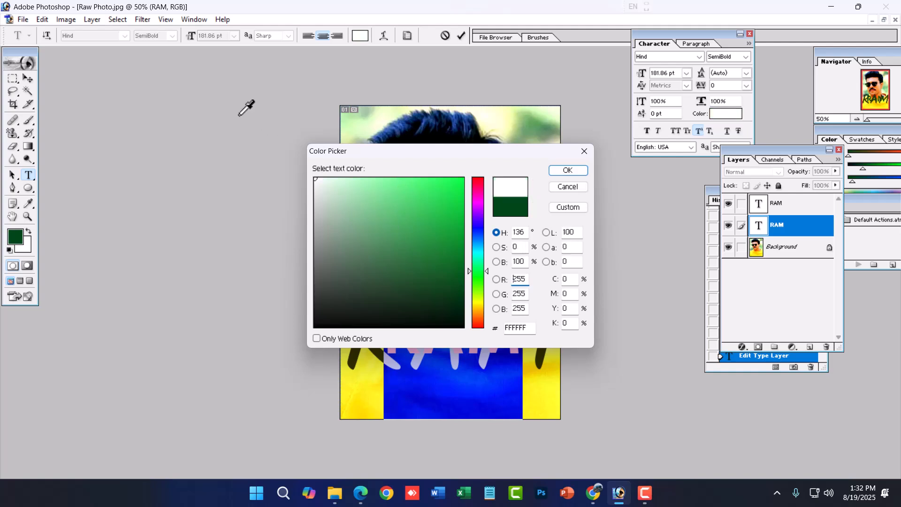
left_click(568, 170)
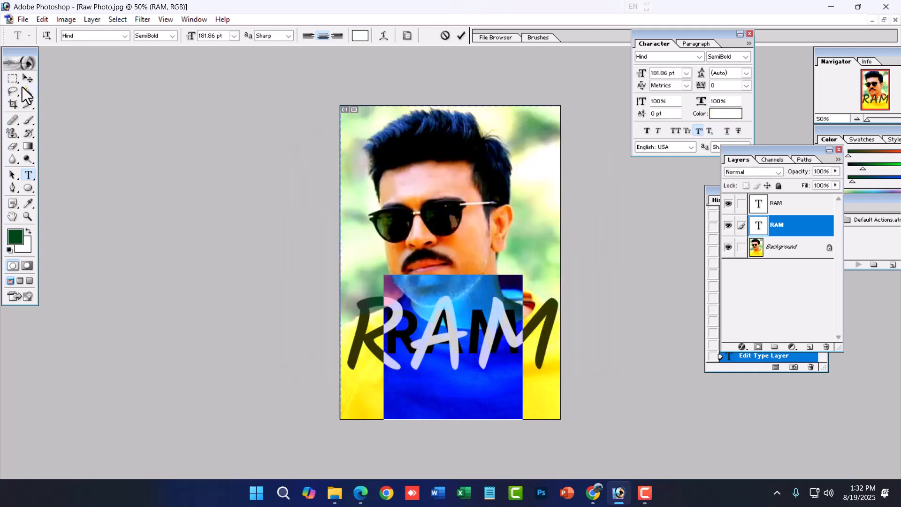
left_click(28, 78)
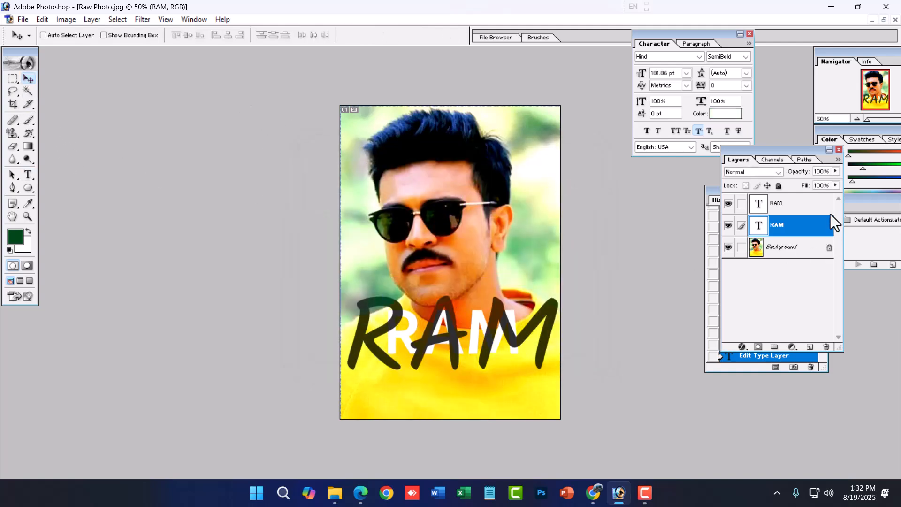
- Move the Kalam RAM text below the white text and lower its layer opacity to 29%
left_click(793, 203)
left_click_drag(488, 355, 481, 392)
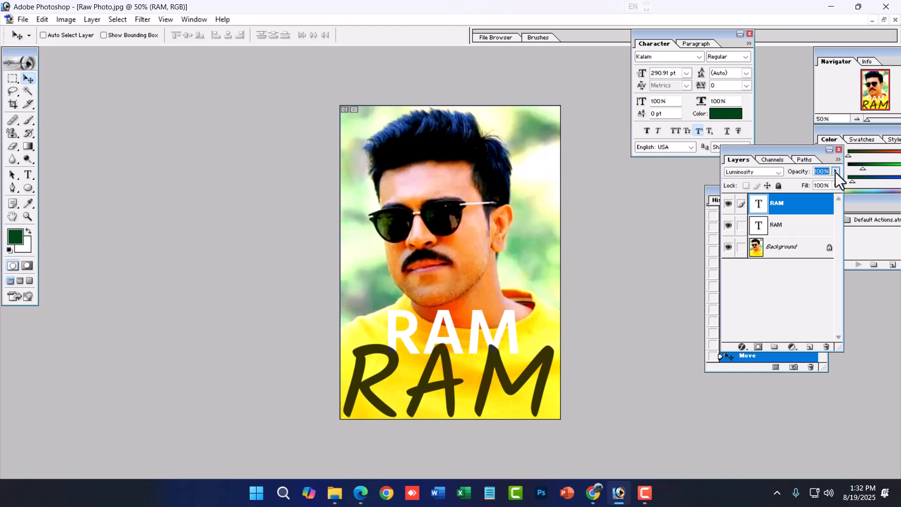
mouse_move(799, 188)
left_mouse_down()
mouse_move(805, 181)
mouse_move(794, 184)
left_mouse_up()
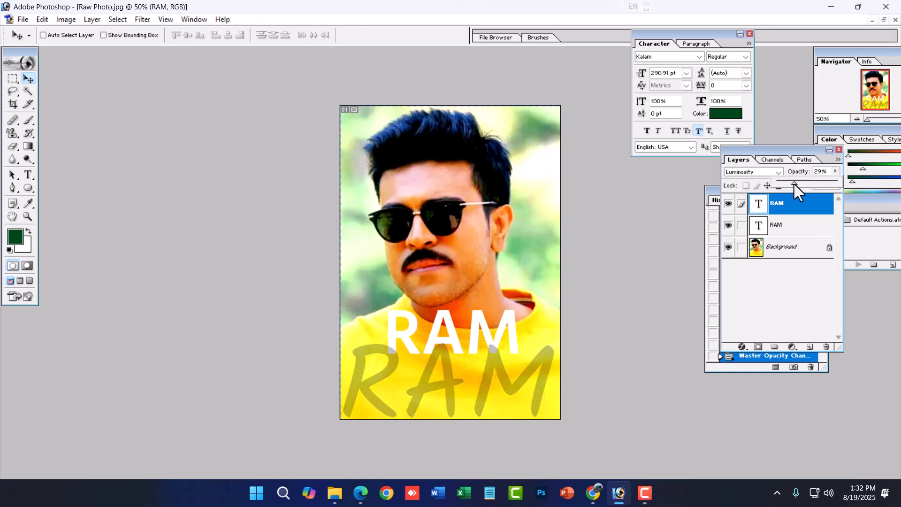
left_click(13, 79)
left_click(28, 78)
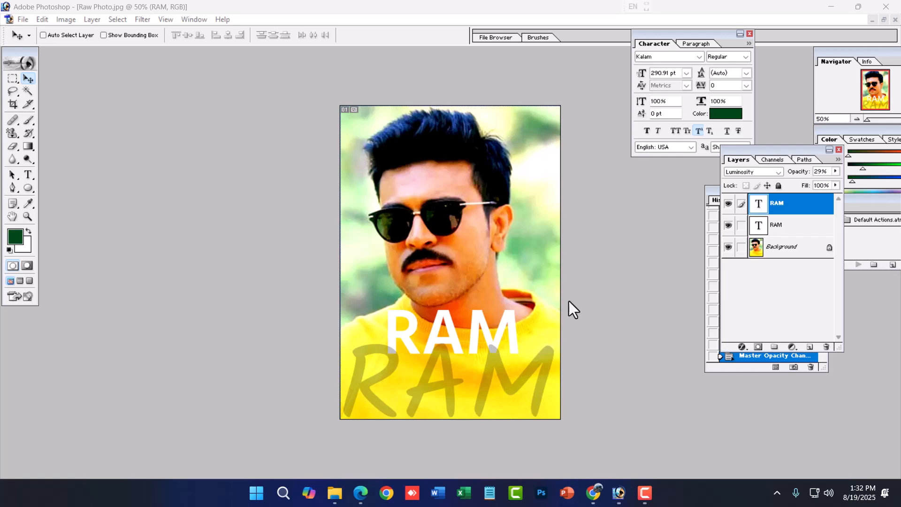
- Switch to Chrome, open google.com and run an image search for "instagram banner"
left_click(593, 491)
left_click(457, 10)
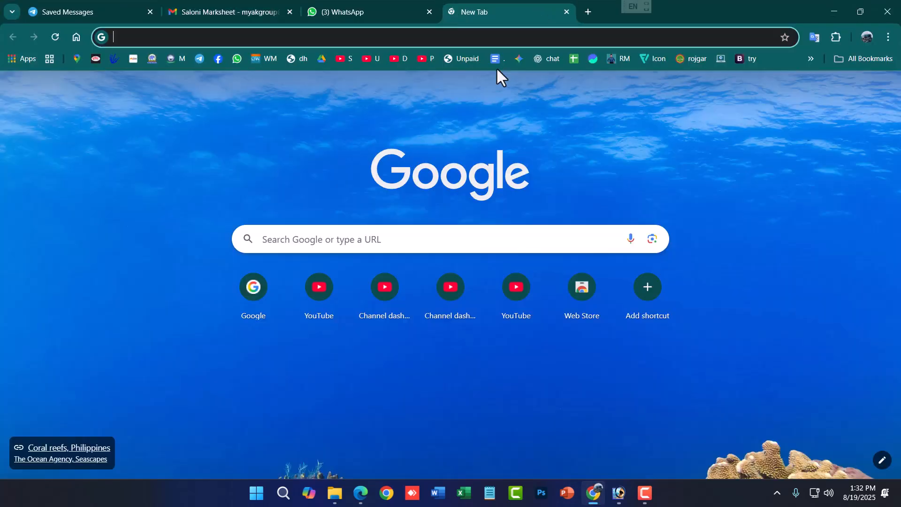
type("google.com")
key("Return")
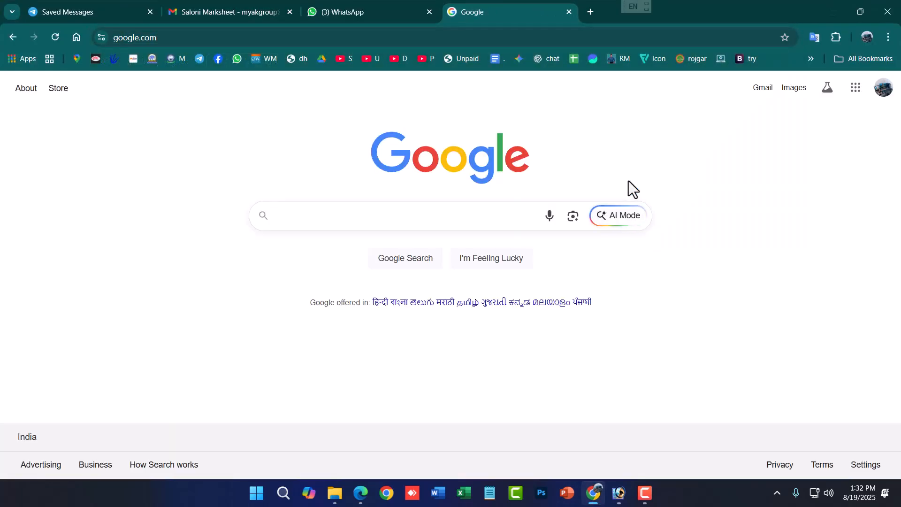
type("instagram")
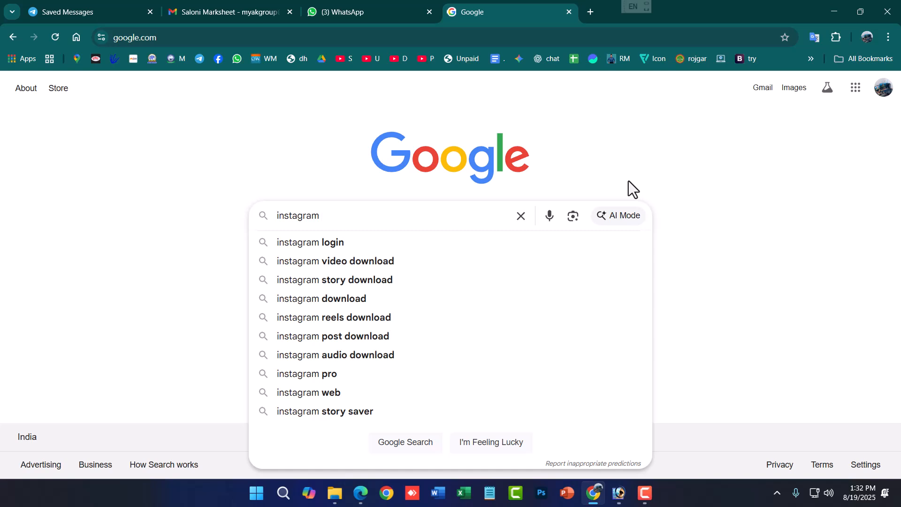
type(" banner")
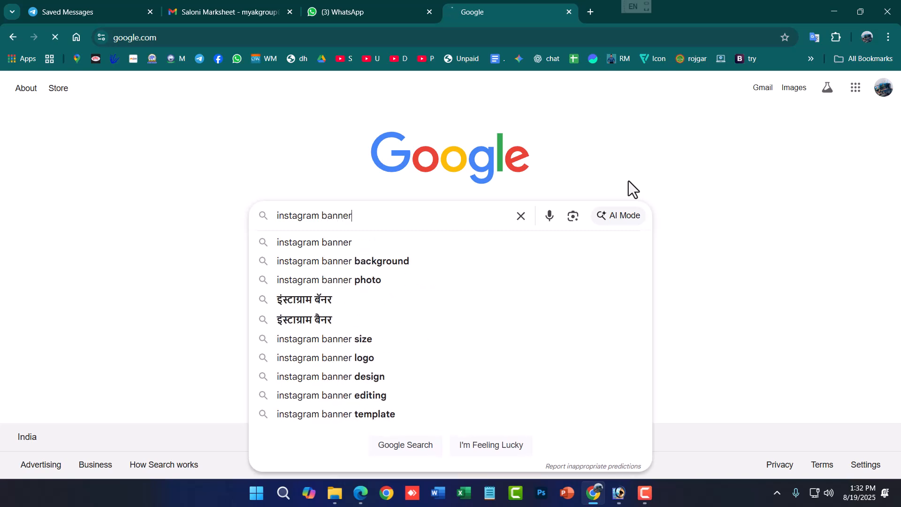
key("Return")
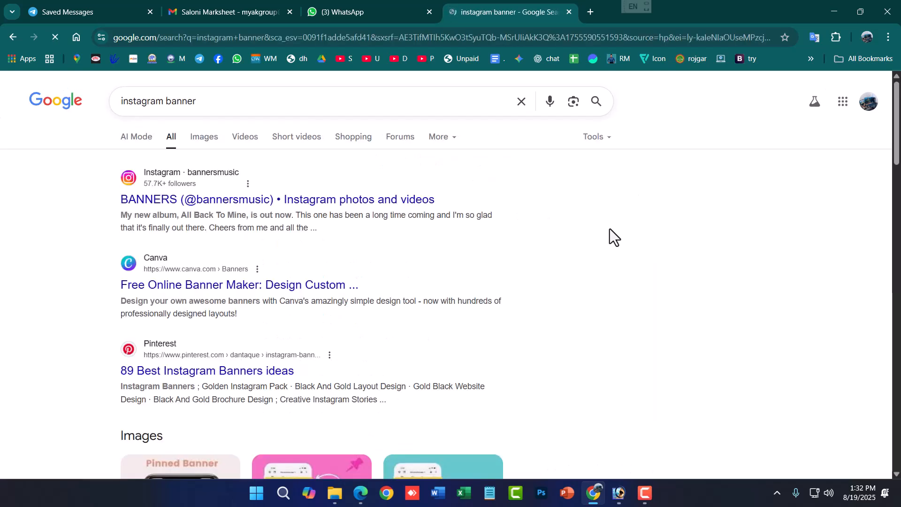
left_click(207, 139)
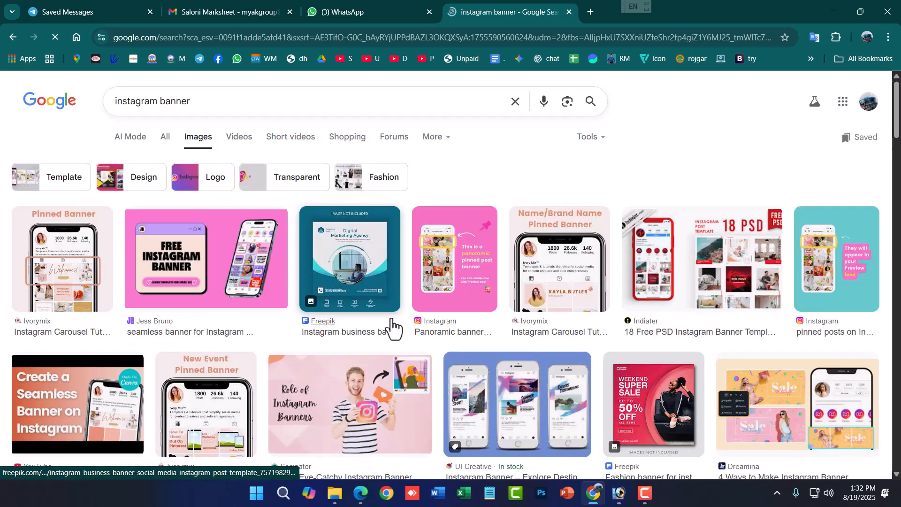
- Change the image search to "instagram background" and copy the purple-to-orange gradient image from Freepik
left_click(157, 103)
double_click(163, 101)
type("background")
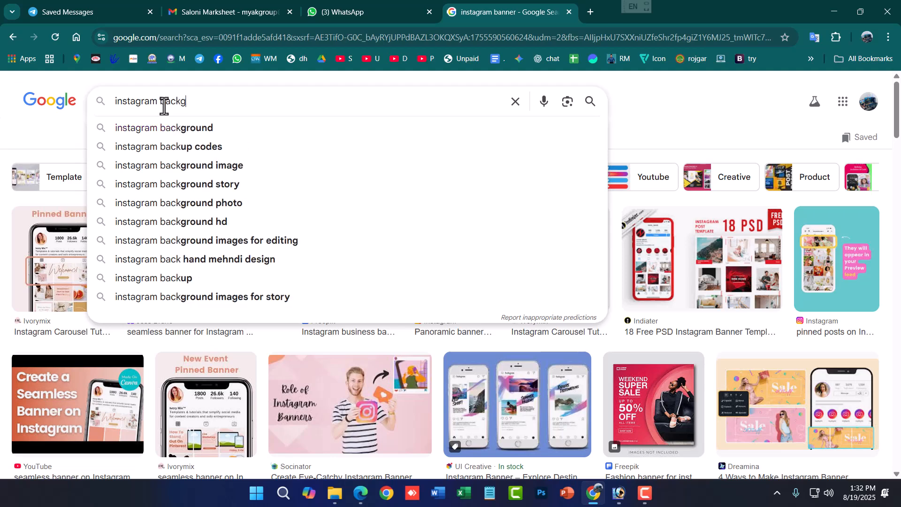
key("Return")
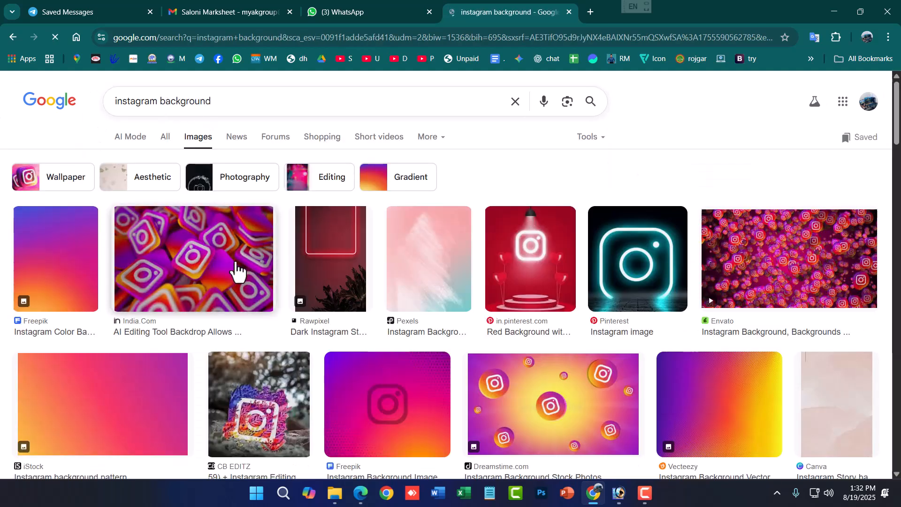
left_click(84, 267)
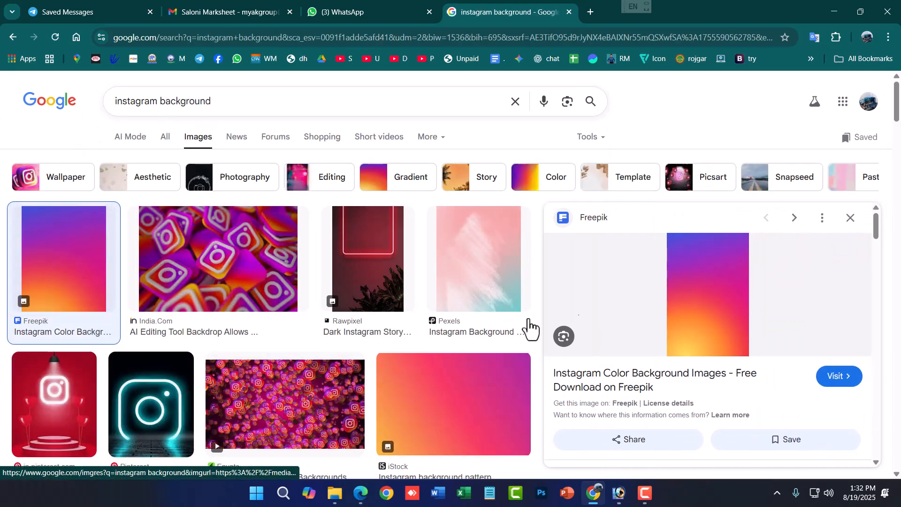
scroll(147, 397, "down", 3)
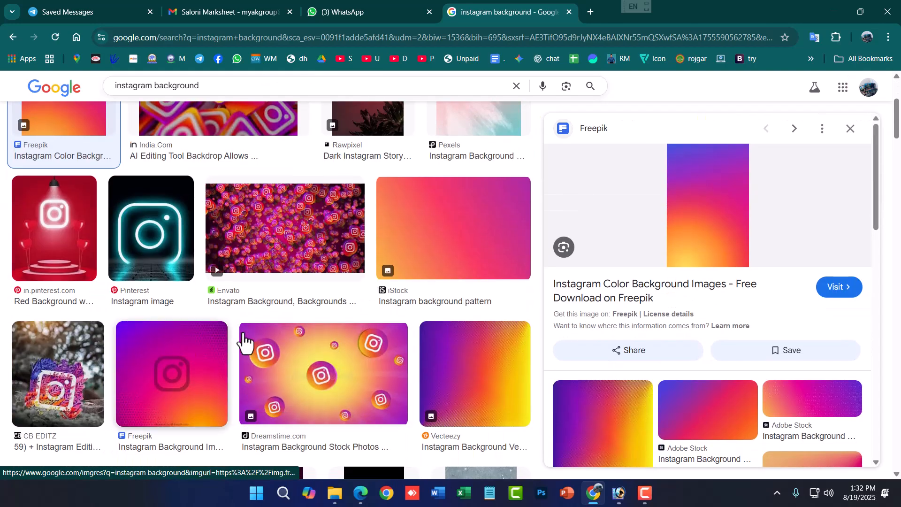
scroll(221, 346, "up", 3)
right_click(706, 294)
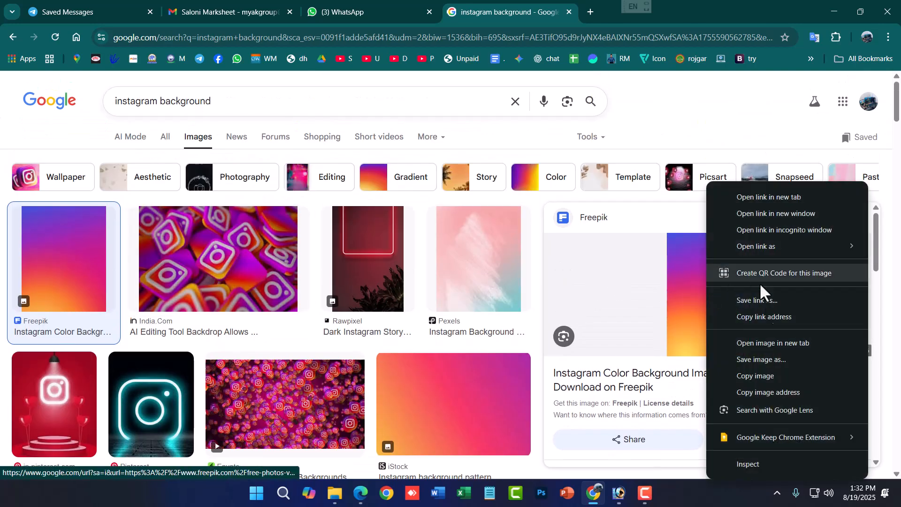
left_click(773, 369)
- Switch back to Photoshop, paste the gradient as a new layer and scale it to about 182% so it covers the canvas
key("alt+Tab")
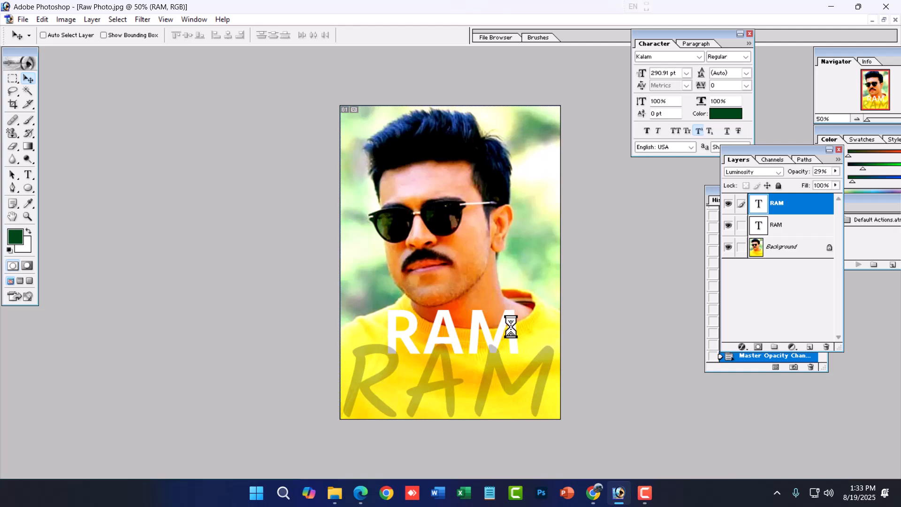
key("ctrl+v")
key("ctrl+t")
left_click_drag(512, 171, 579, 97)
left_click_drag(389, 354, 342, 428)
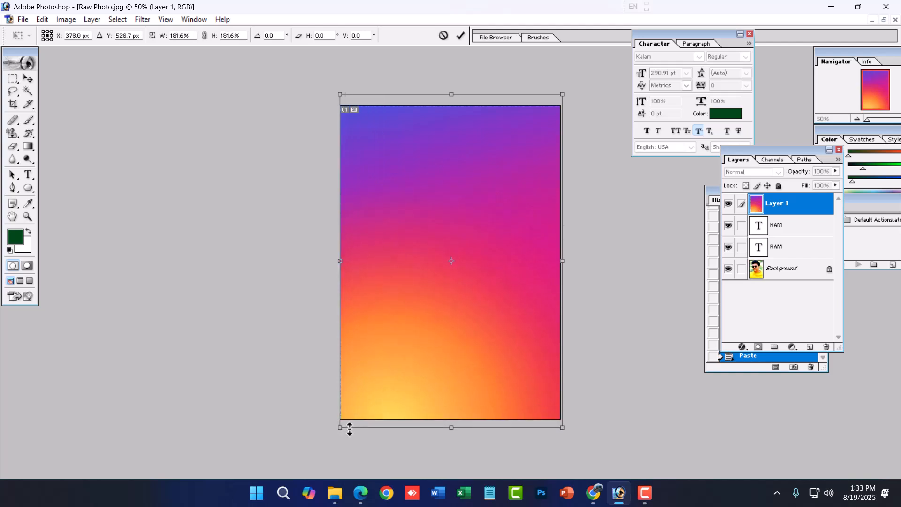
key("Return")
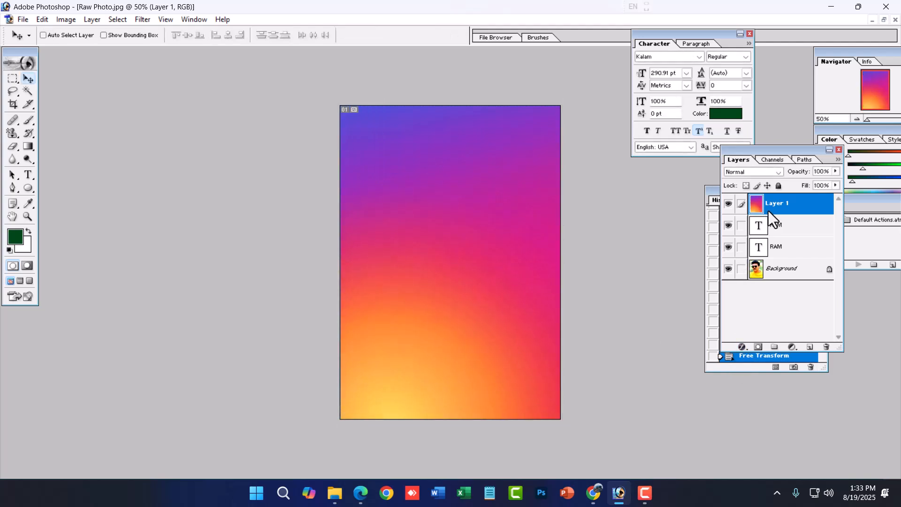
- Try the Luminosity, Linear Light, Soft Light and Screen blending modes on the gradient layer, finishing with Multiply
left_click(779, 172)
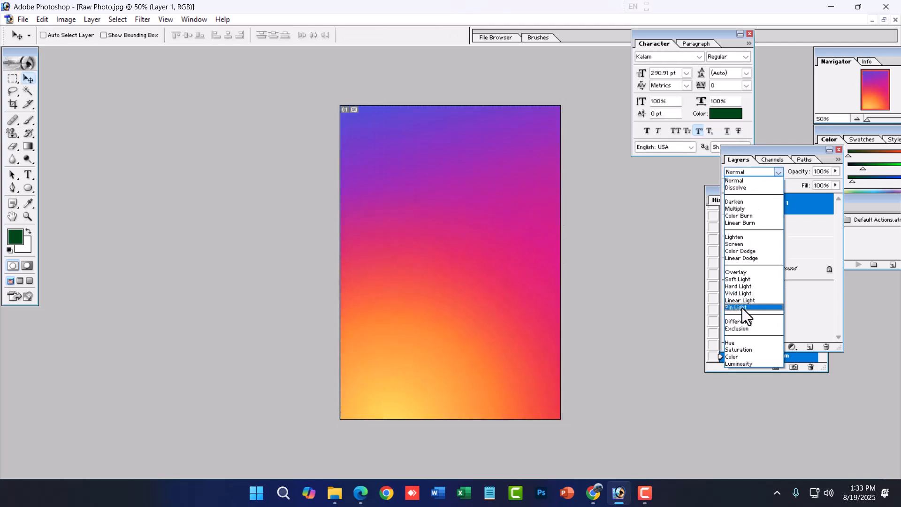
left_click(734, 365)
left_click(781, 172)
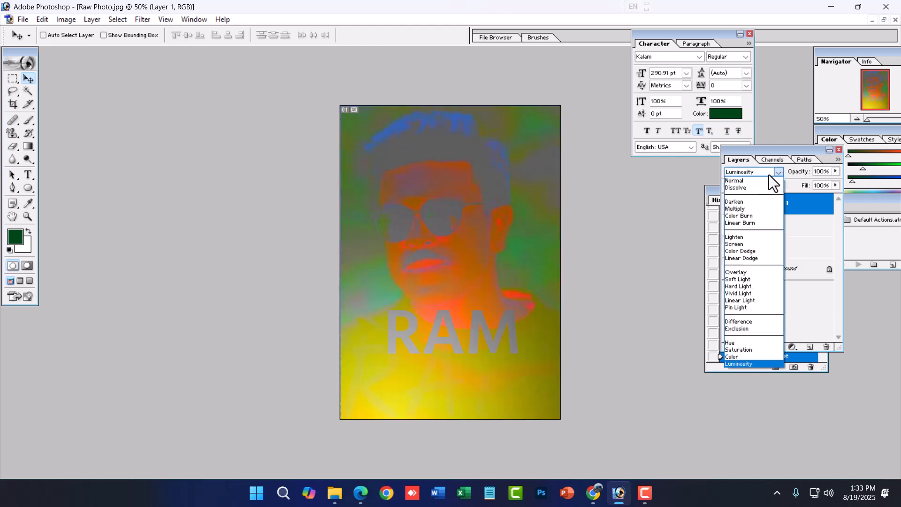
left_click(743, 300)
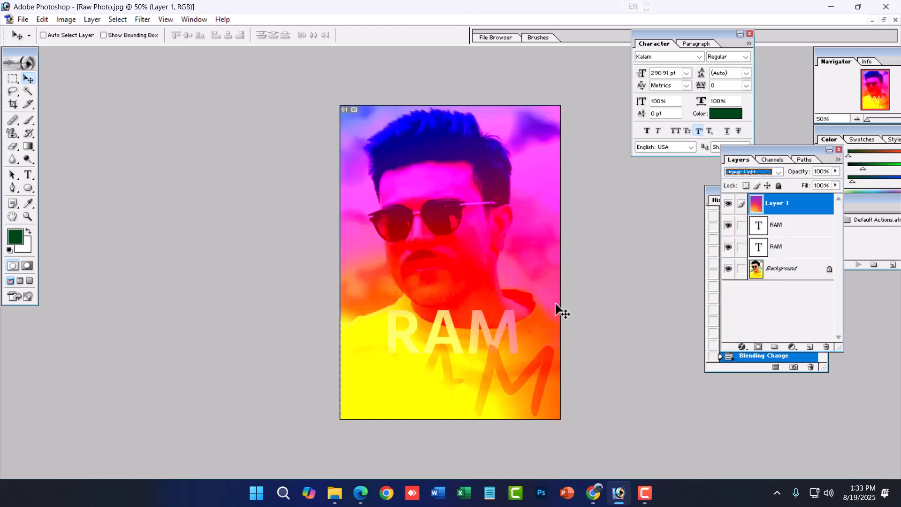
left_click(777, 172)
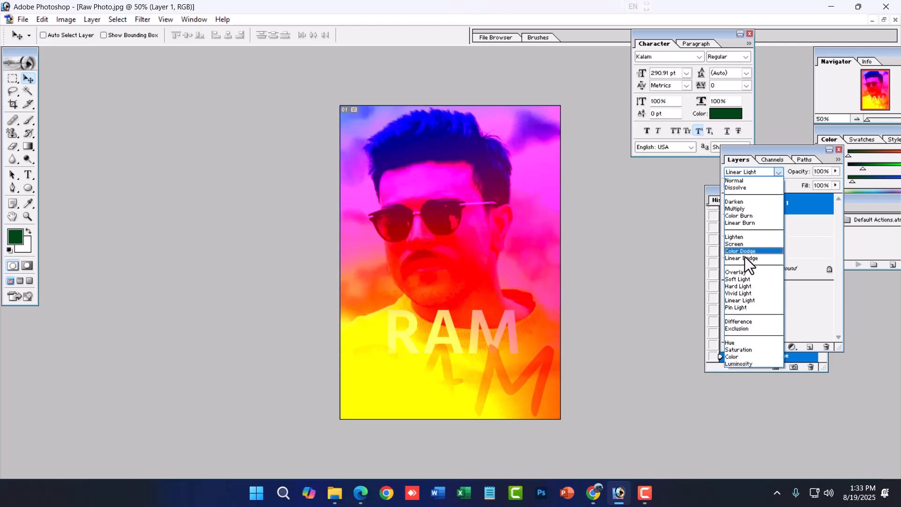
left_click(739, 280)
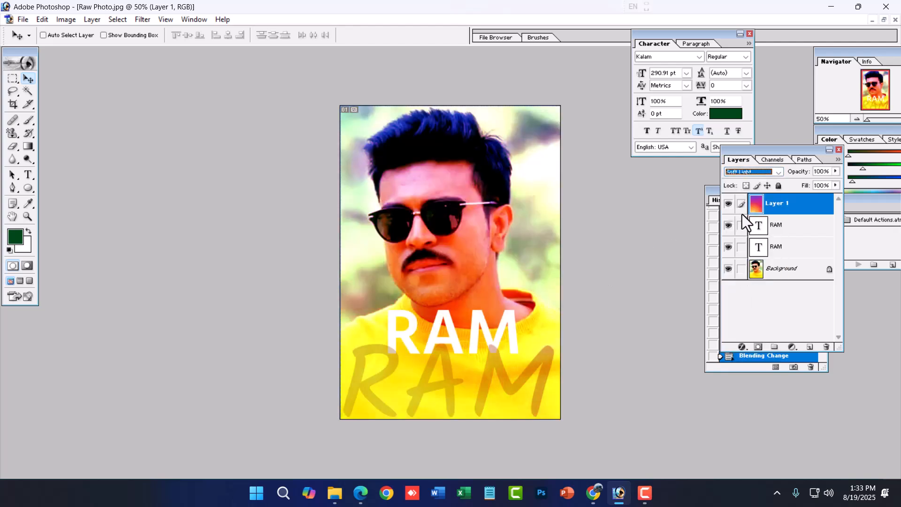
left_click(773, 171)
left_click(739, 244)
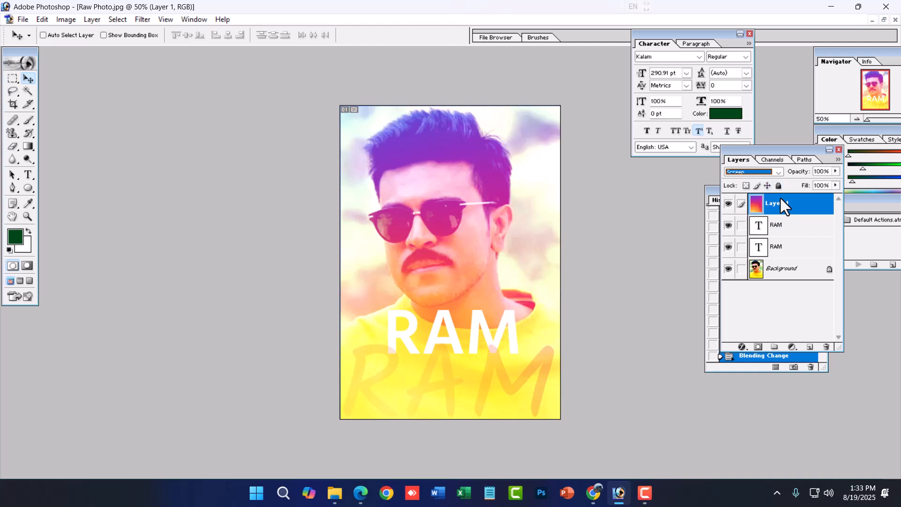
left_click(779, 171)
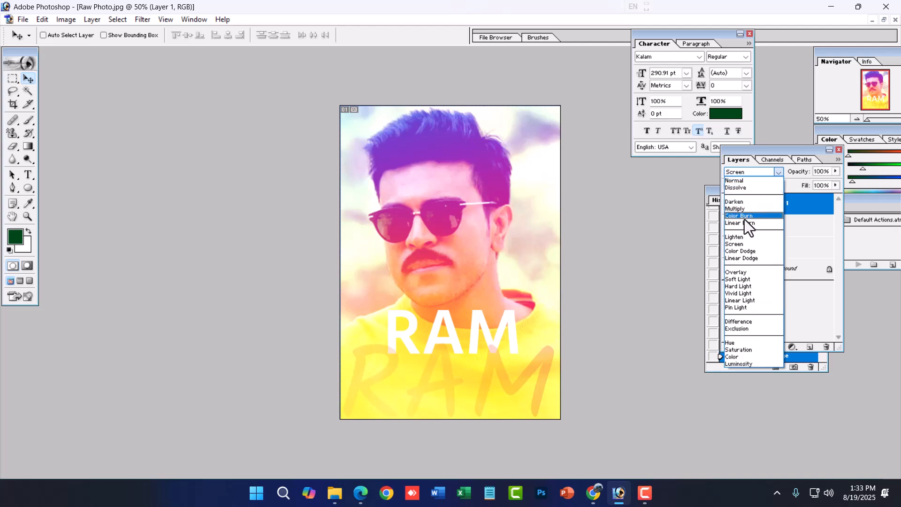
left_click(746, 210)
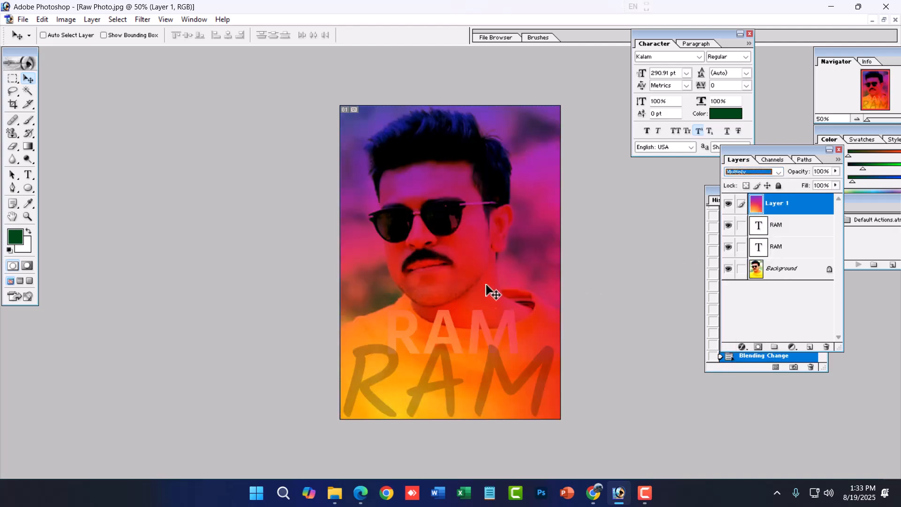
- Delete the white Hind SemiBold RAM text layer
left_click(772, 244)
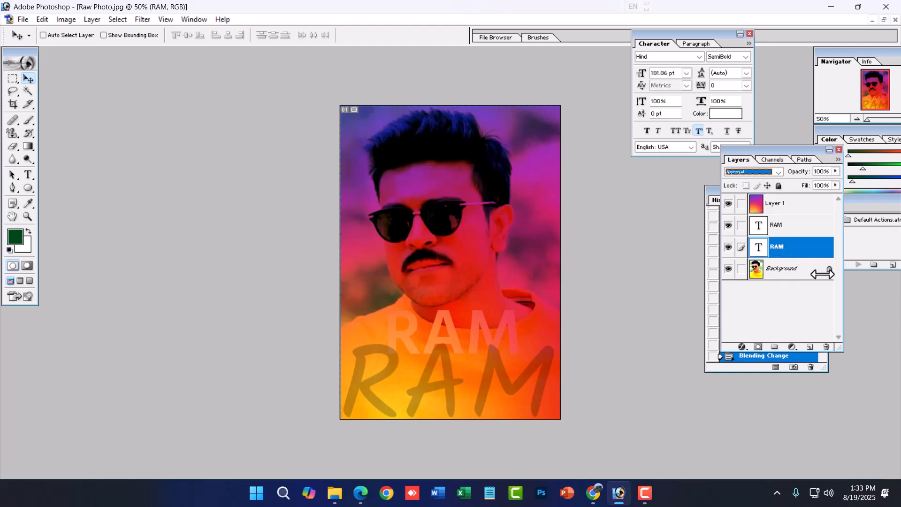
left_click(826, 348)
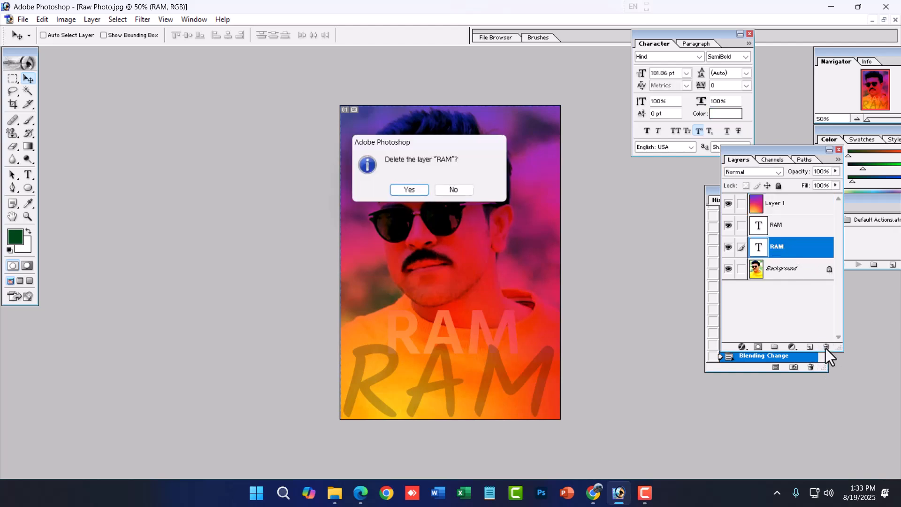
left_click(405, 194)
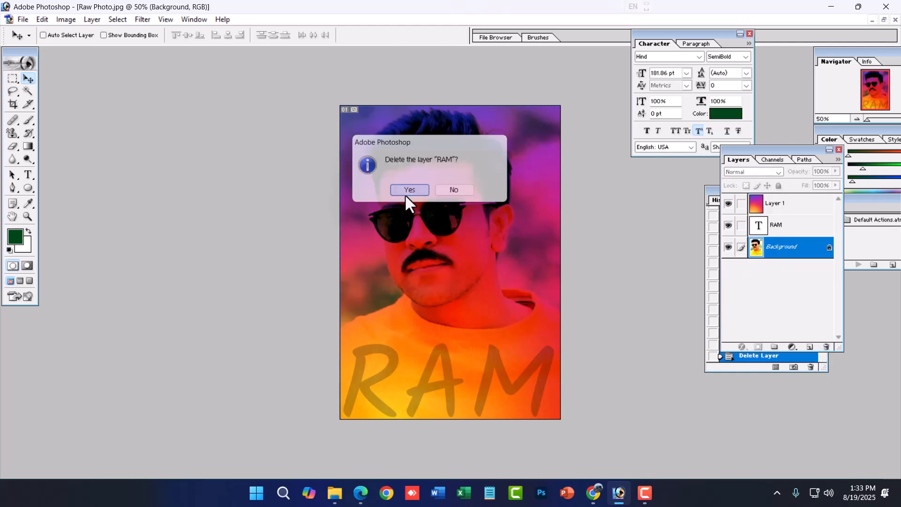
- Move the Kalam RAM text up slightly and place its layer above the gradient layer
left_click(760, 231)
left_click_drag(436, 378, 436, 357)
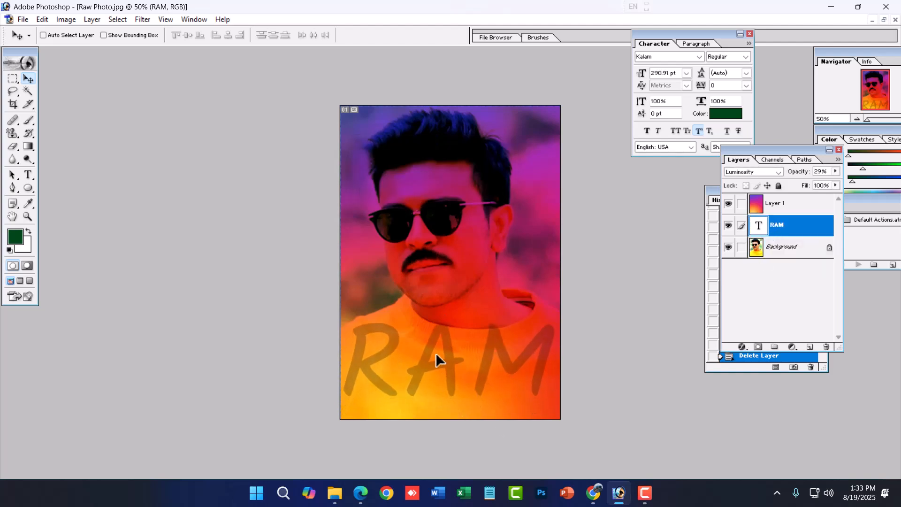
left_click_drag(785, 222, 786, 200)
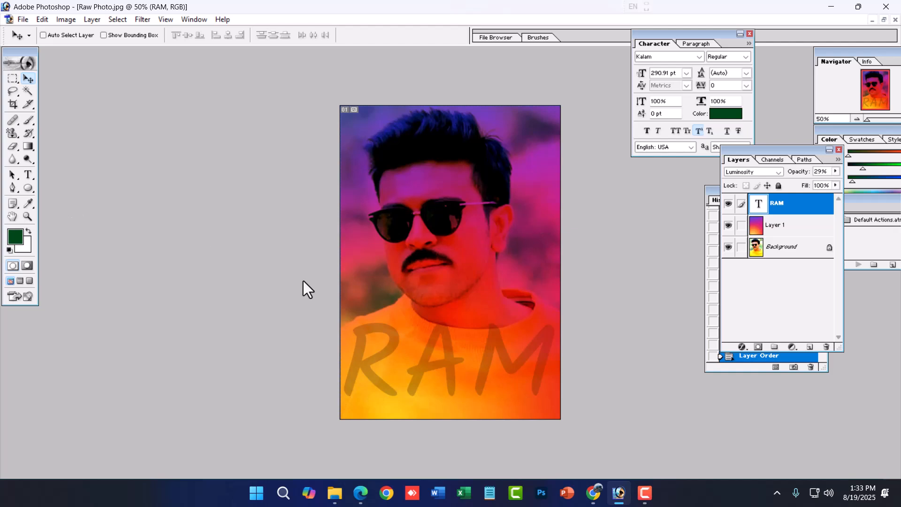
- Restore the Raw Photo.jpg document to a floating window and narrow it to fit around the image
key("ctrl+n")
left_click(884, 20)
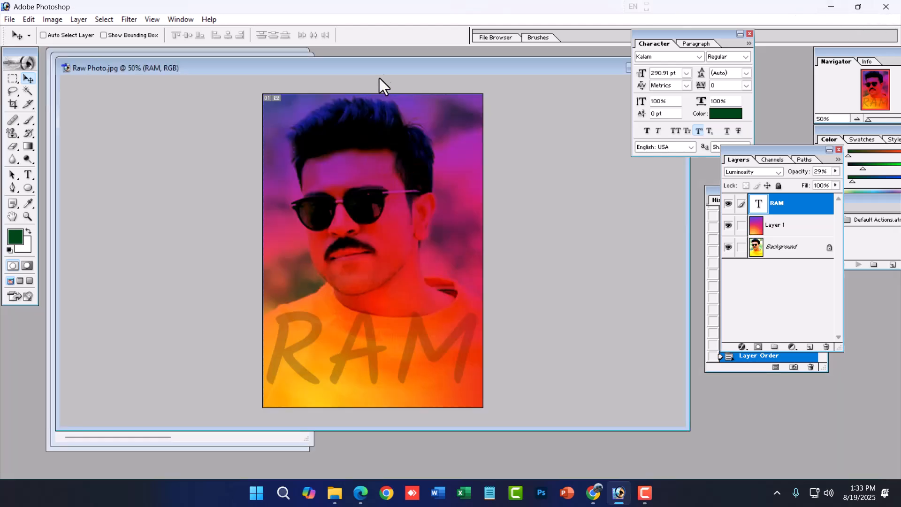
left_click_drag(364, 77, 329, 91)
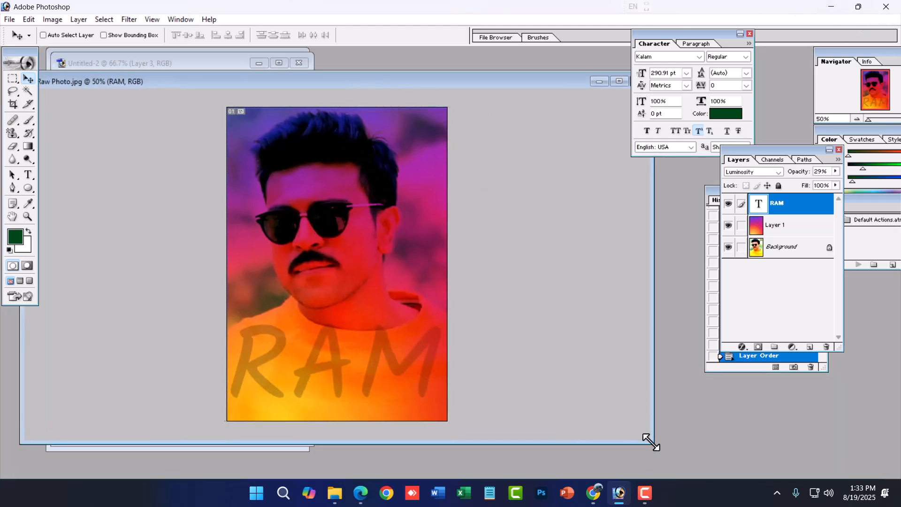
left_click_drag(649, 435, 310, 435)
left_click_drag(173, 77, 352, 63)
- Duplicate the Raw Photo.jpg image under the default copy name and place the duplicate's window beside the original
right_click(336, 69)
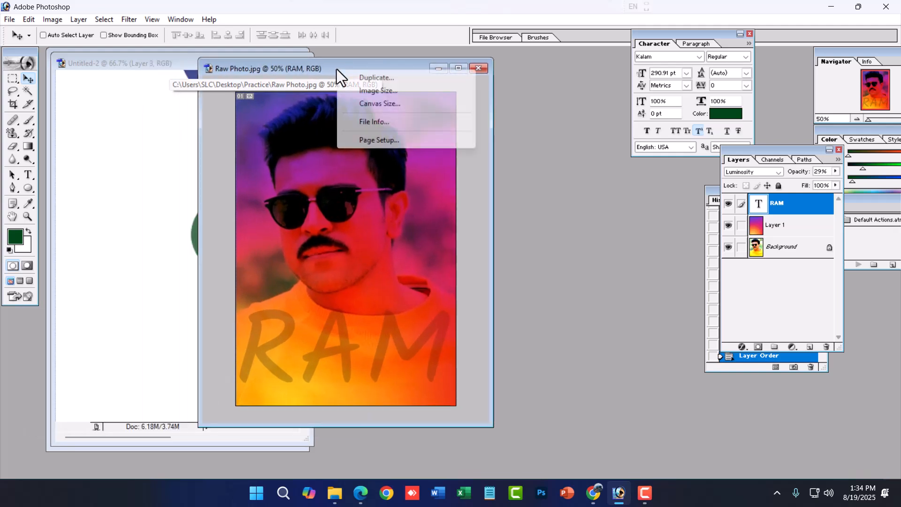
left_click(375, 77)
left_click(539, 235)
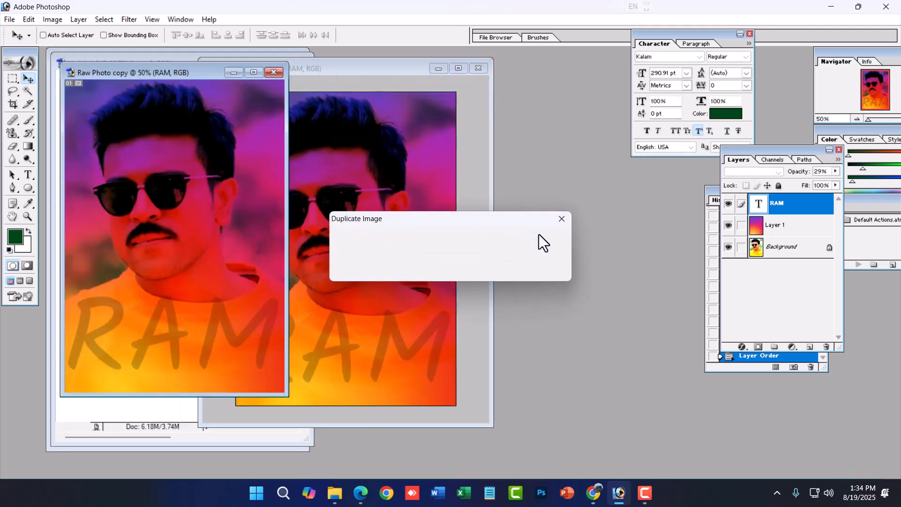
left_click_drag(197, 81, 538, 111)
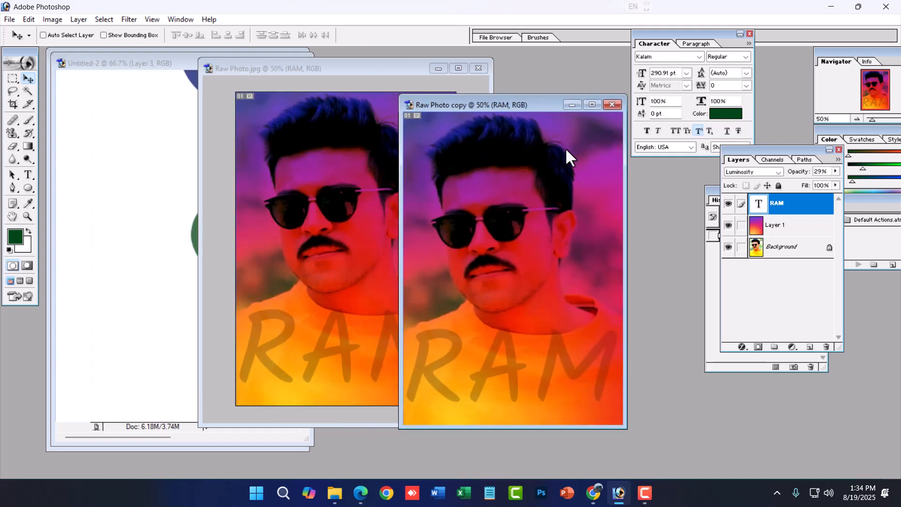
- Delete the gradient layer and the RAM text layer from the duplicated photo, leaving only the Background
left_click(774, 235)
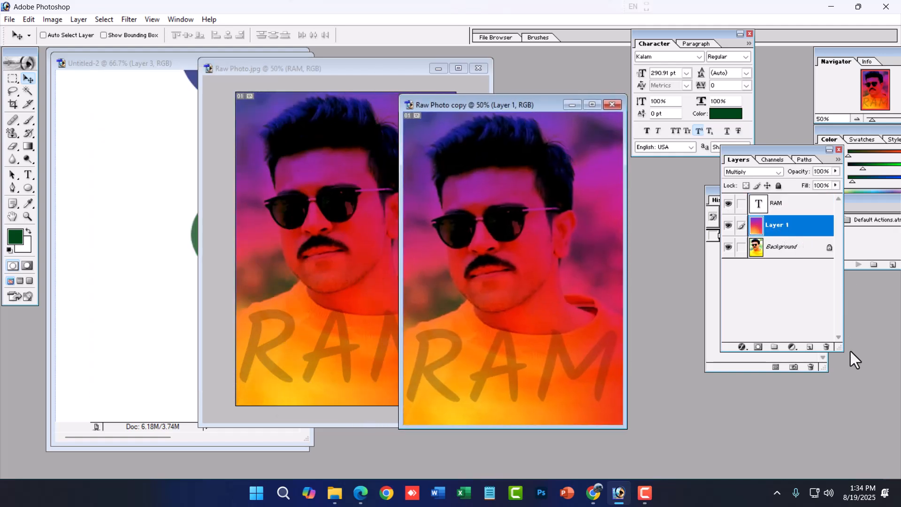
left_click(826, 347)
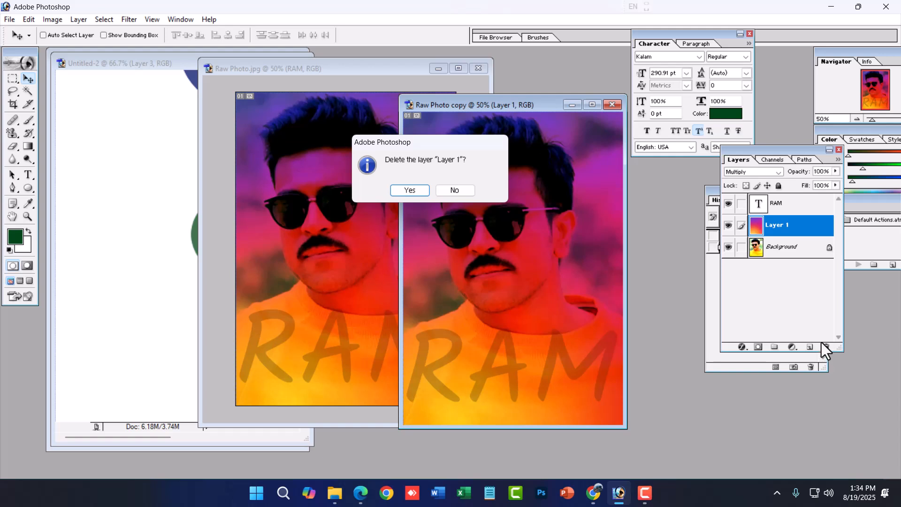
key("Return")
left_click(777, 206)
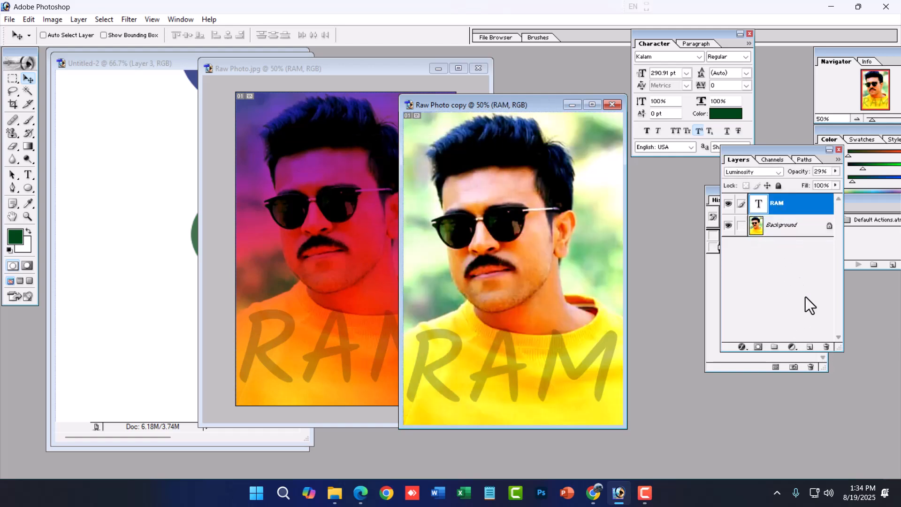
left_click(826, 347)
key("Return")
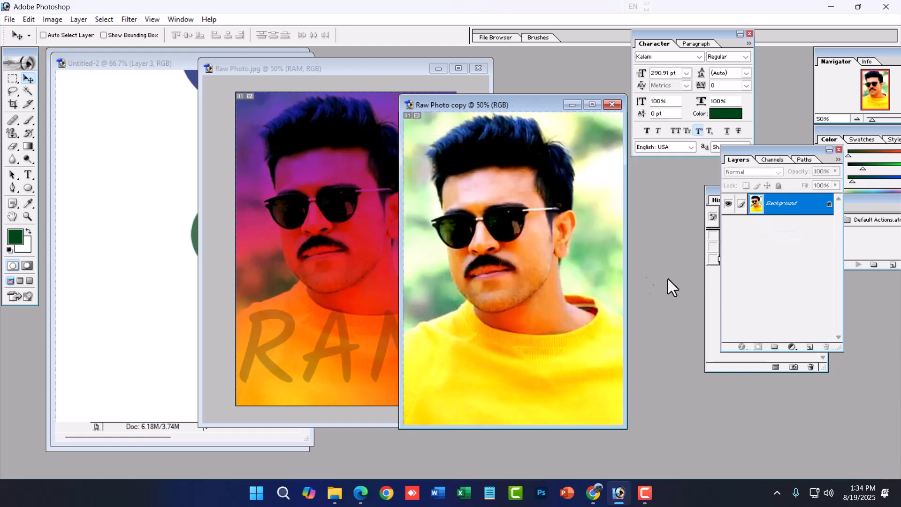
- Maximize the duplicated photo and draw a pure red rectangle shape that extends past the canvas on all sides
left_click(592, 105)
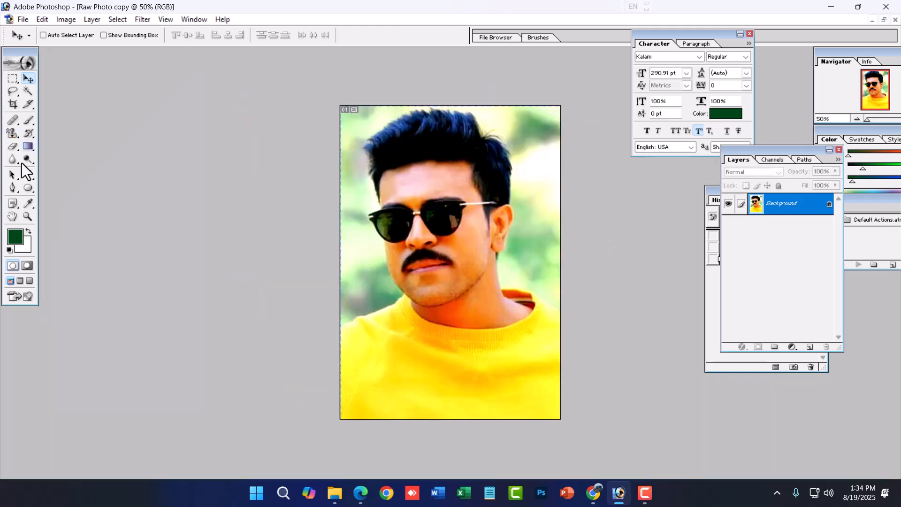
left_click_drag(27, 192, 70, 185)
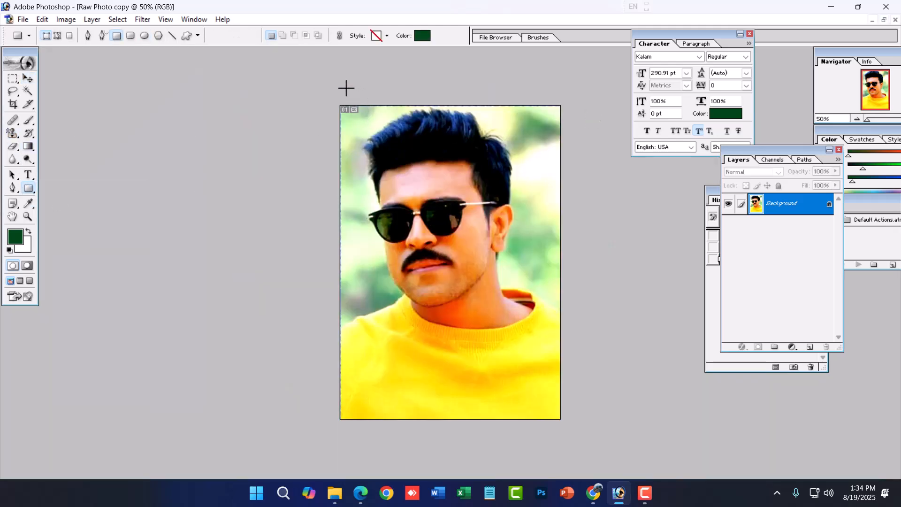
left_click(423, 35)
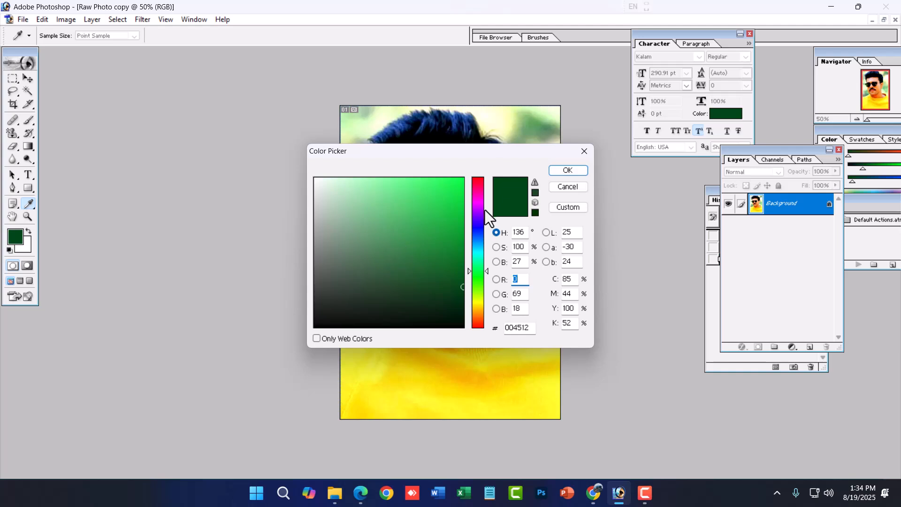
left_click_drag(486, 209, 480, 148)
left_click(566, 170)
left_click_drag(324, 81, 576, 444)
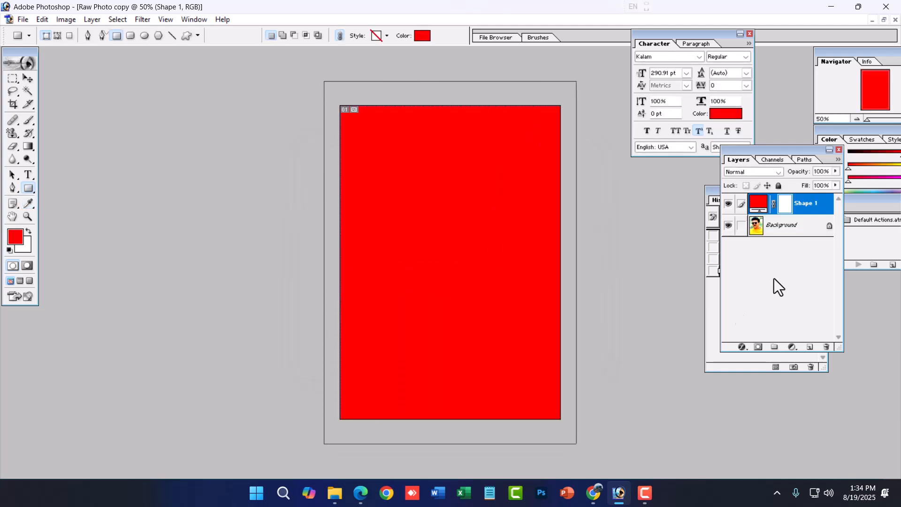
- Try the Luminosity, Screen, Linear Light and Saturation blending modes on the red shape layer, finishing with Linear Dodge
left_click(777, 170)
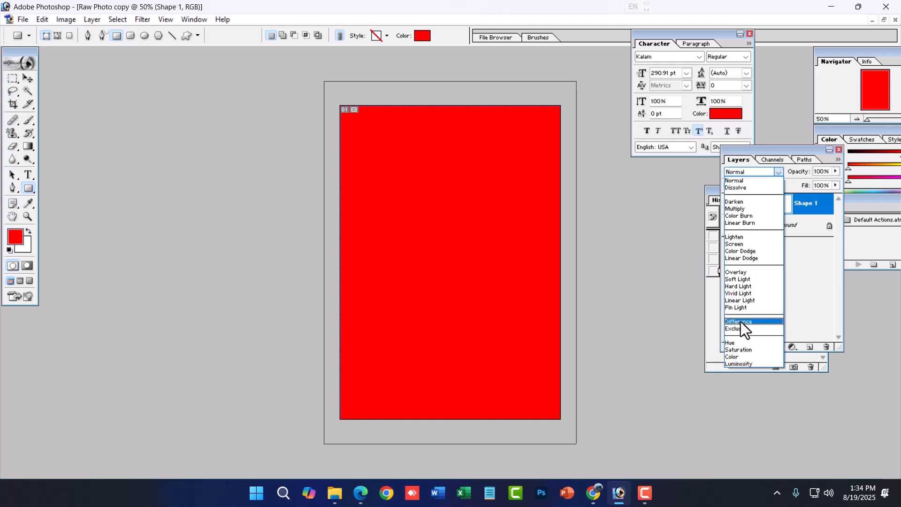
left_click(742, 363)
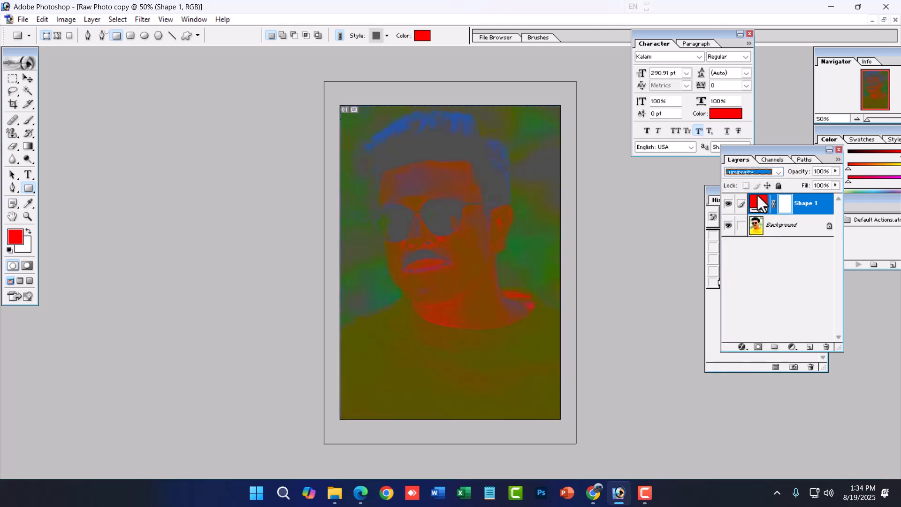
left_click(753, 172)
left_click(736, 248)
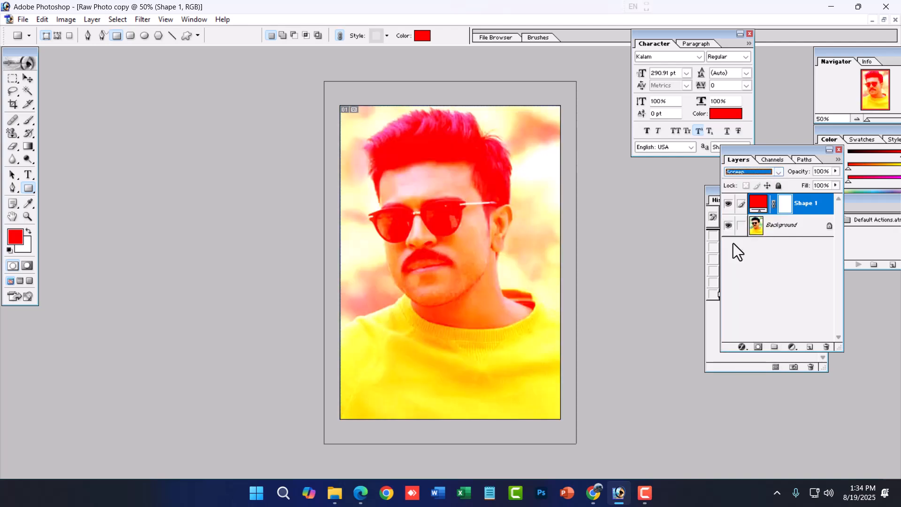
left_click(753, 171)
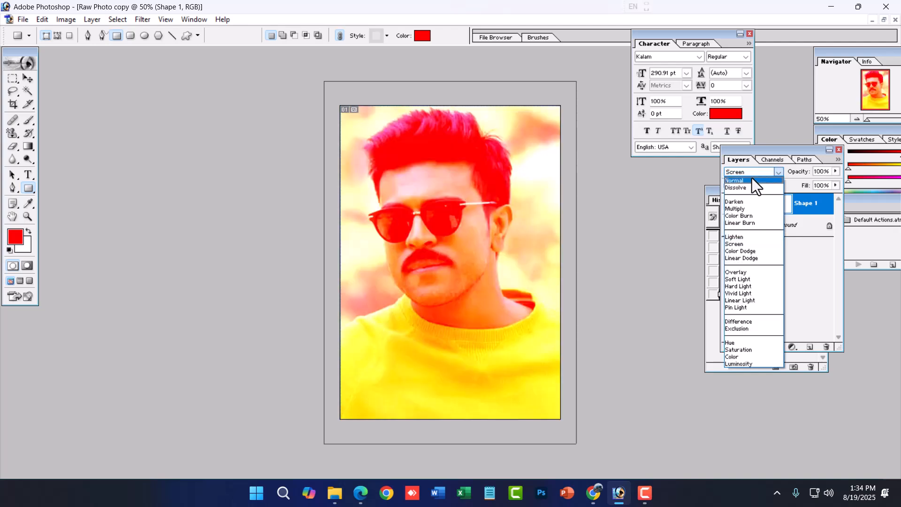
left_click(742, 301)
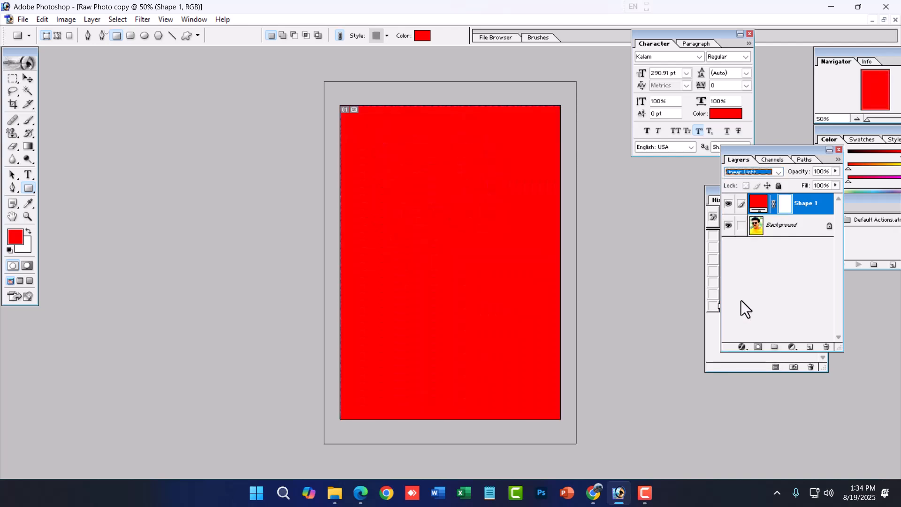
left_click(753, 172)
left_click(736, 348)
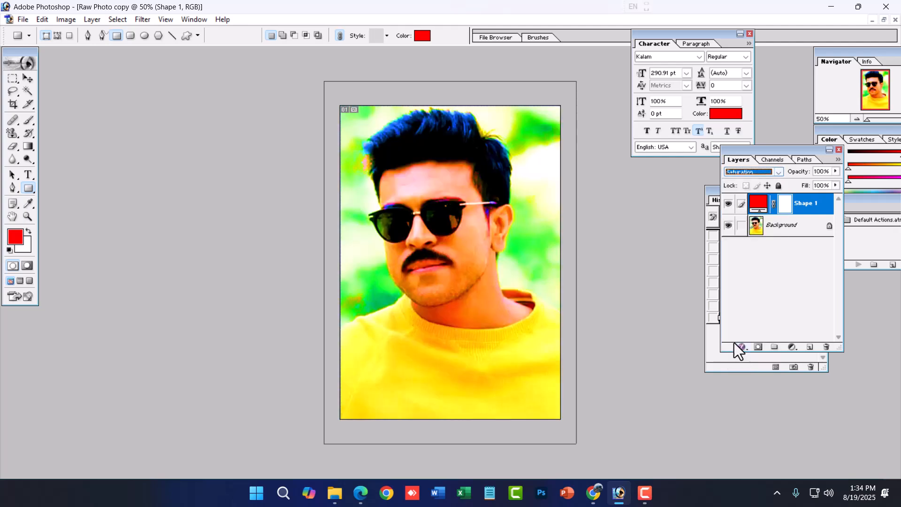
left_click(741, 175)
left_click(727, 260)
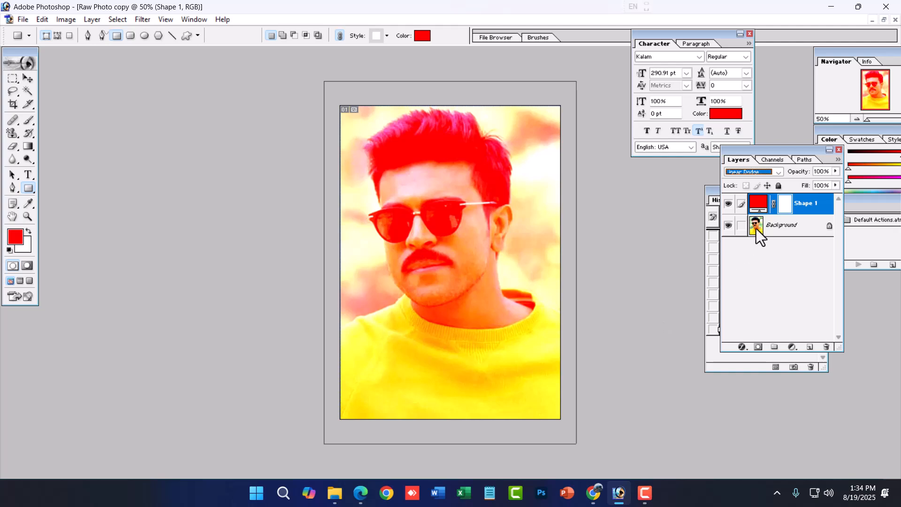
- Vary the opacity of the red shape layer, ending at 100%, and switch to the Move tool
left_click(835, 171)
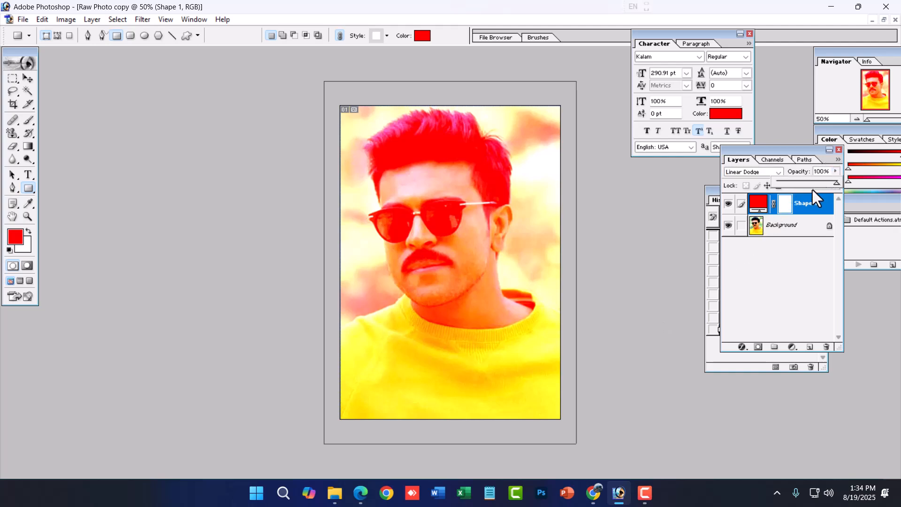
left_click_drag(809, 182, 861, 181)
left_click(30, 79)
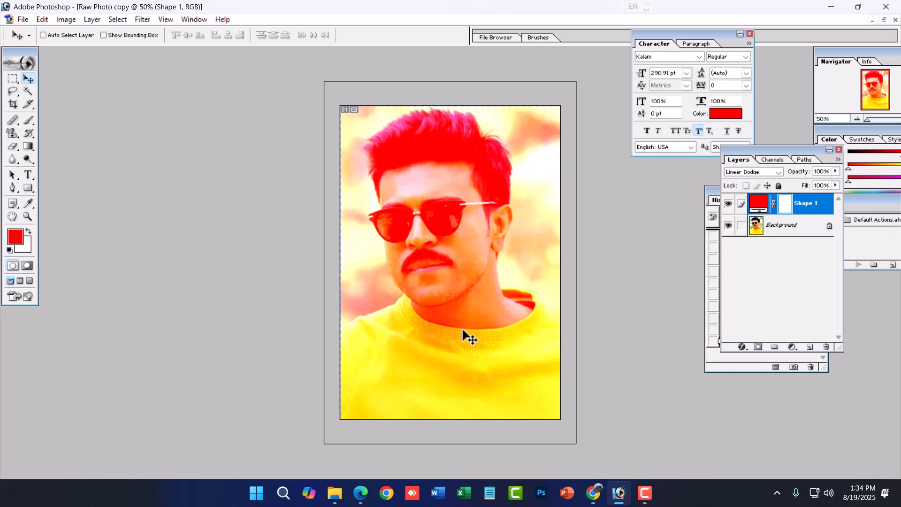
key("alt+Tab")
key("alt+Tab")
left_click(92, 19)
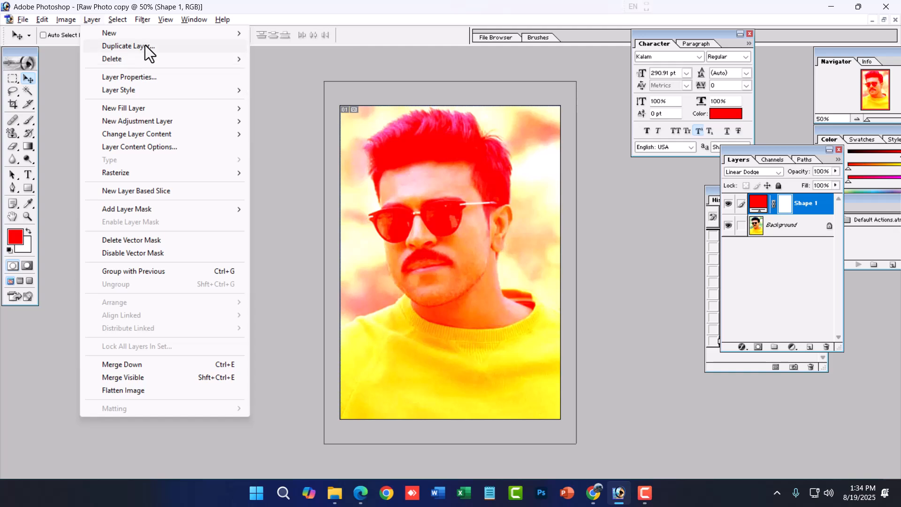
mouse_move(133, 92)
mouse_move(170, 104)
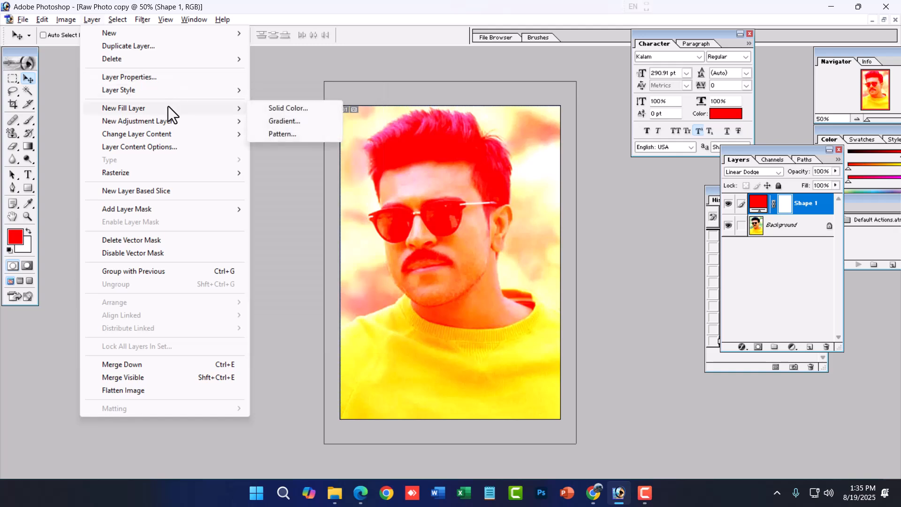
left_click(577, 252)
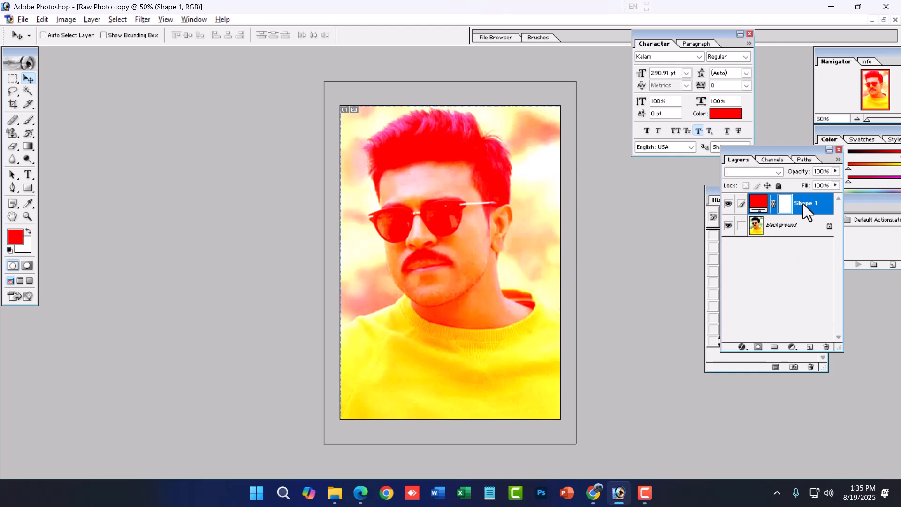
- Add a gradient fill layer above the red shape layer, keeping the default name, Normal mode and 100% opacity
left_click(92, 19)
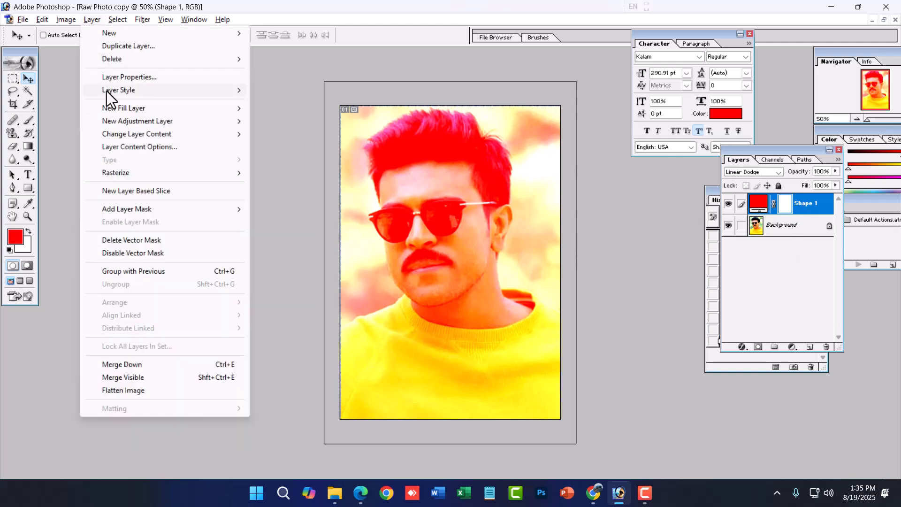
mouse_move(163, 109)
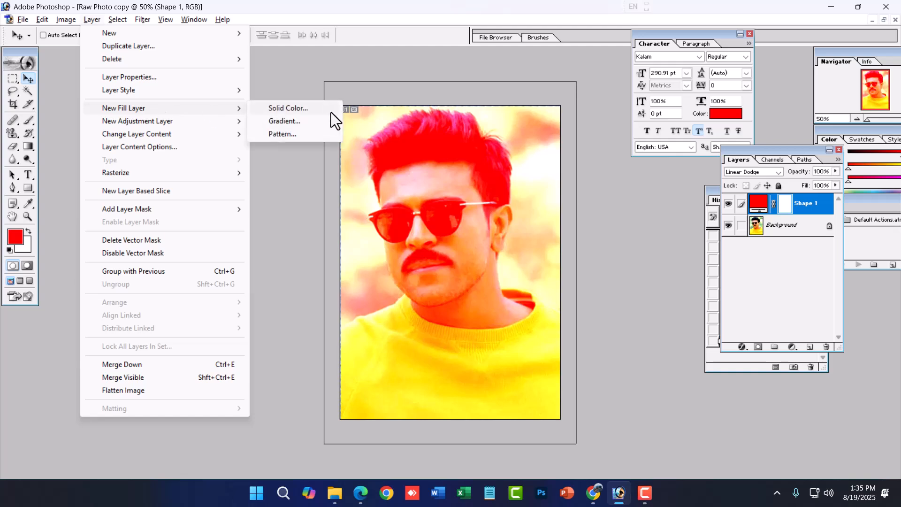
left_click(289, 120)
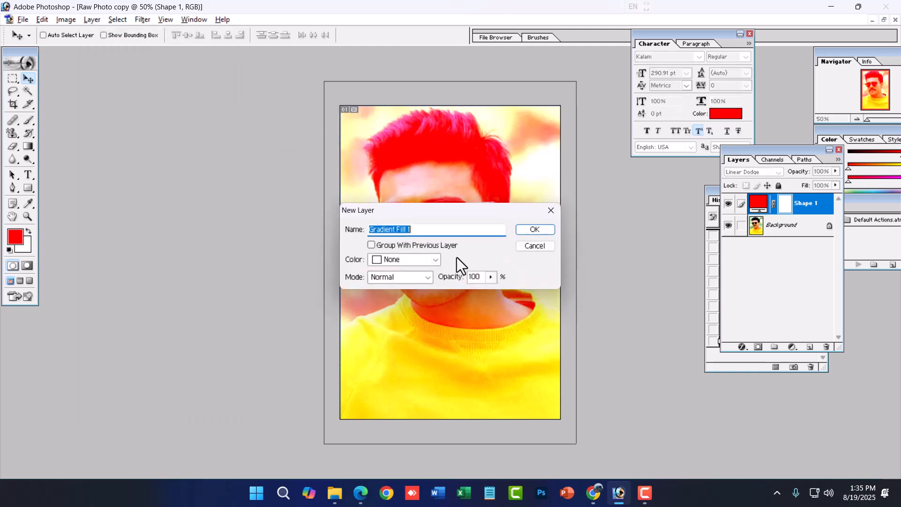
left_click_drag(472, 210, 537, 287)
left_click(603, 303)
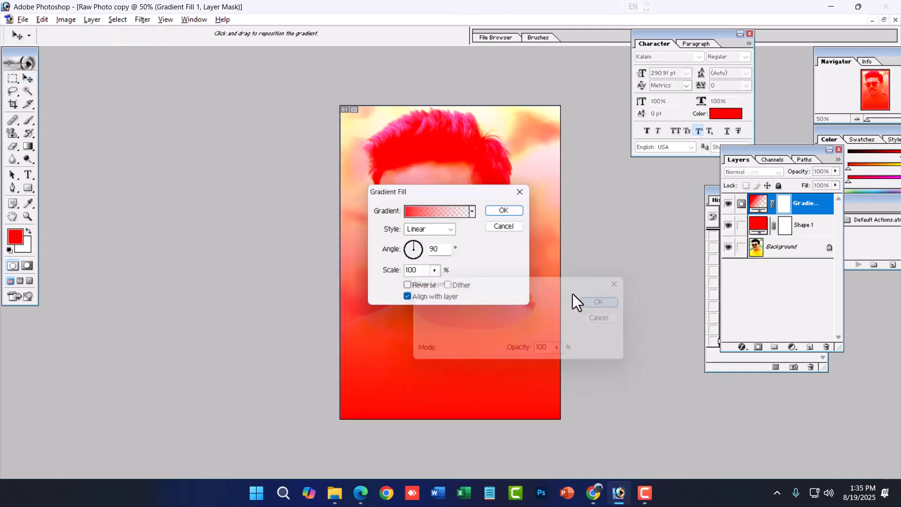
left_click_drag(482, 194, 626, 291)
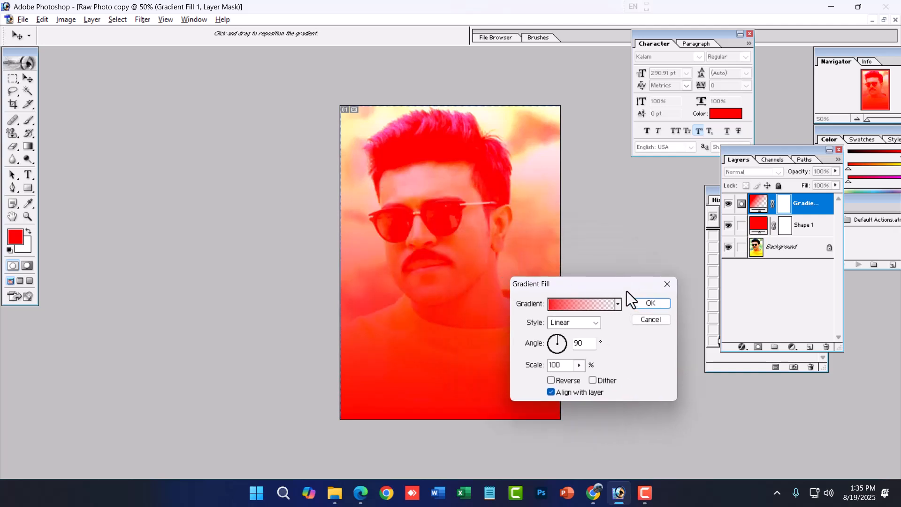
- Change the fill gradient's starting colour stop to black (000000) and apply it as a linear gradient at 90° and 100% scale
left_click(584, 309)
left_click(367, 318)
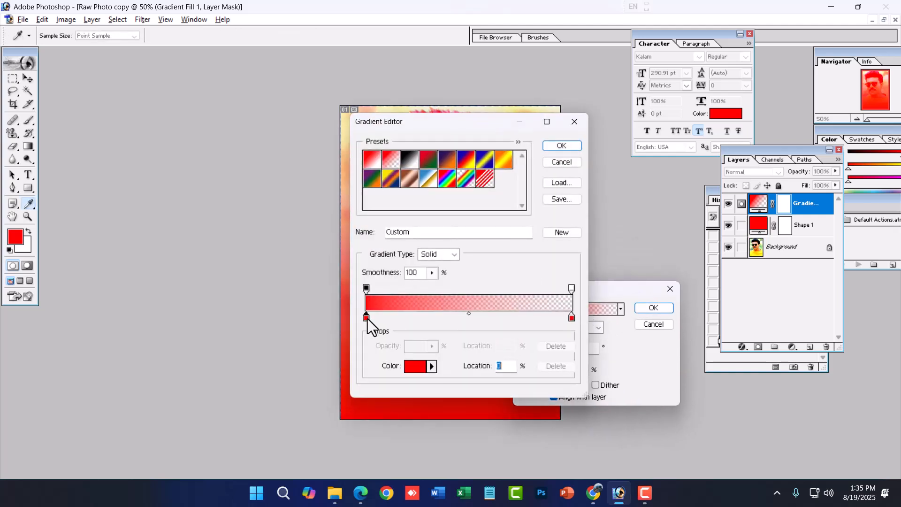
left_click(407, 367)
left_click_drag(357, 319, 241, 386)
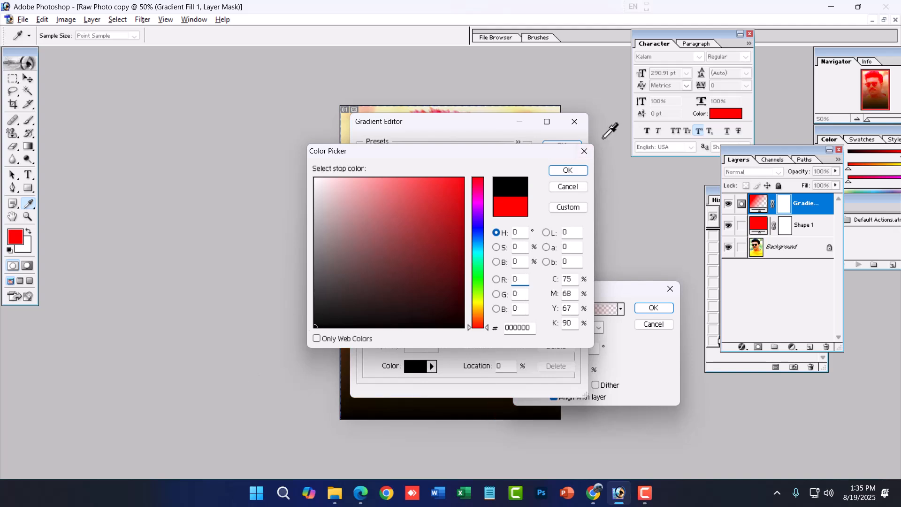
left_click(578, 171)
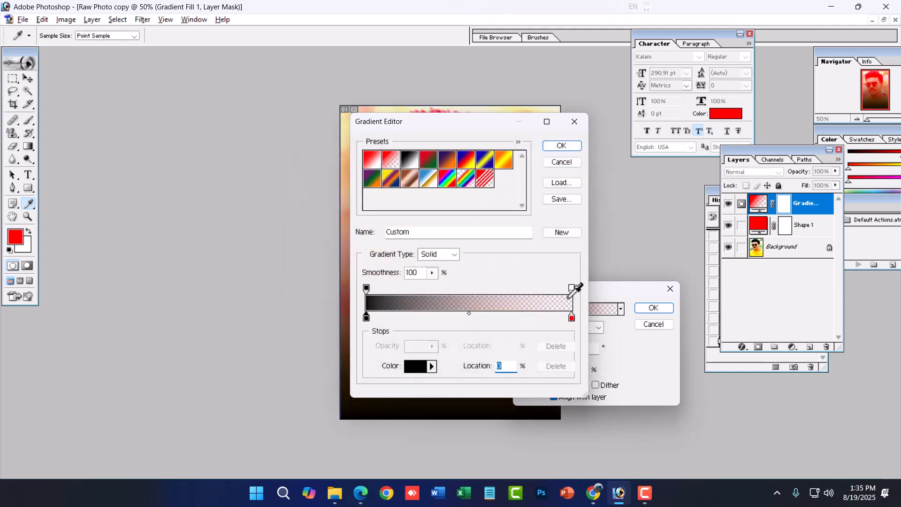
left_click(568, 146)
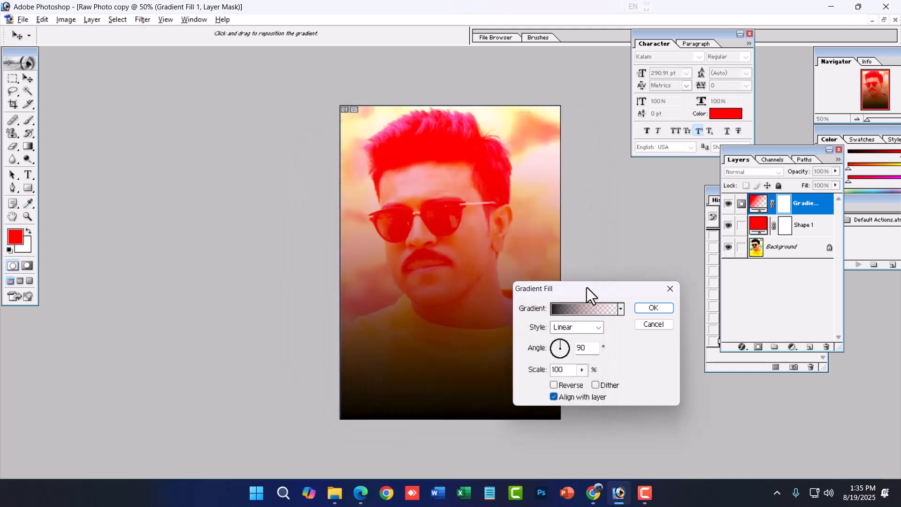
left_click_drag(579, 286, 630, 297)
left_click(704, 318)
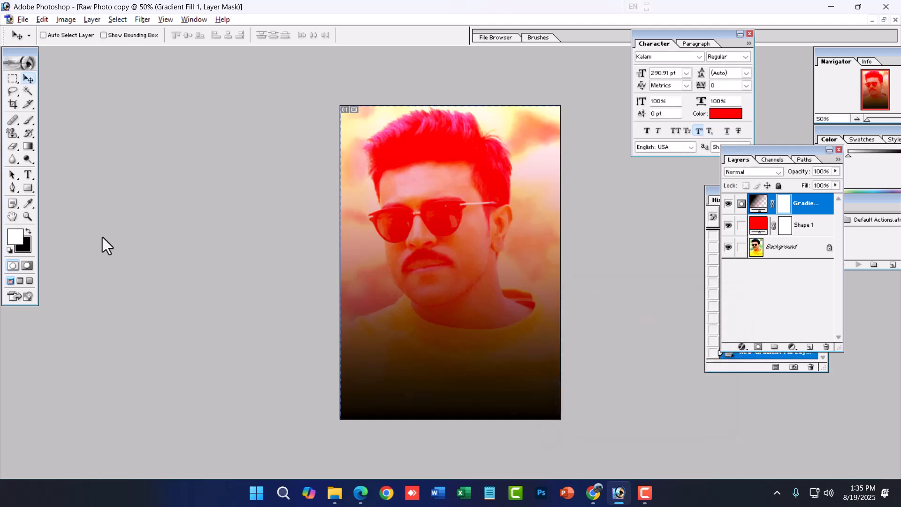
- Add the text RAM over the photo in red Kalam Regular at 290.91 pt
left_click(28, 175)
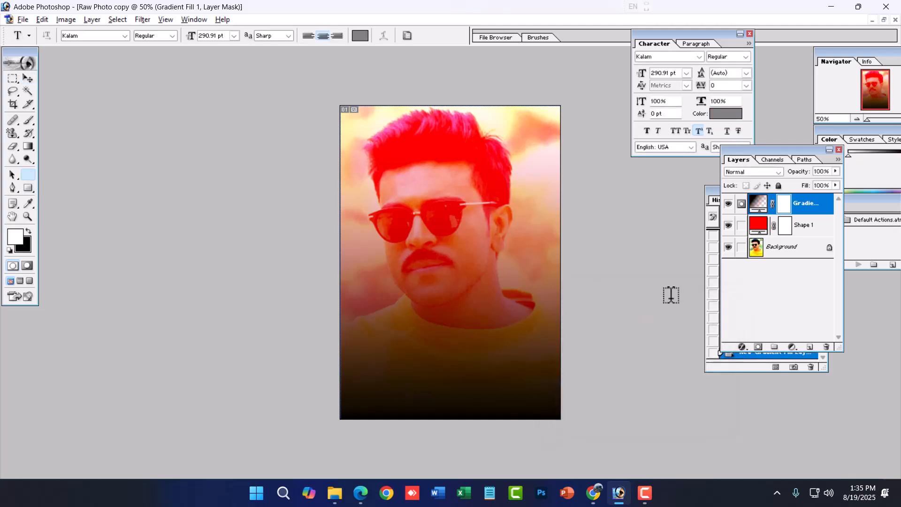
left_click(407, 365)
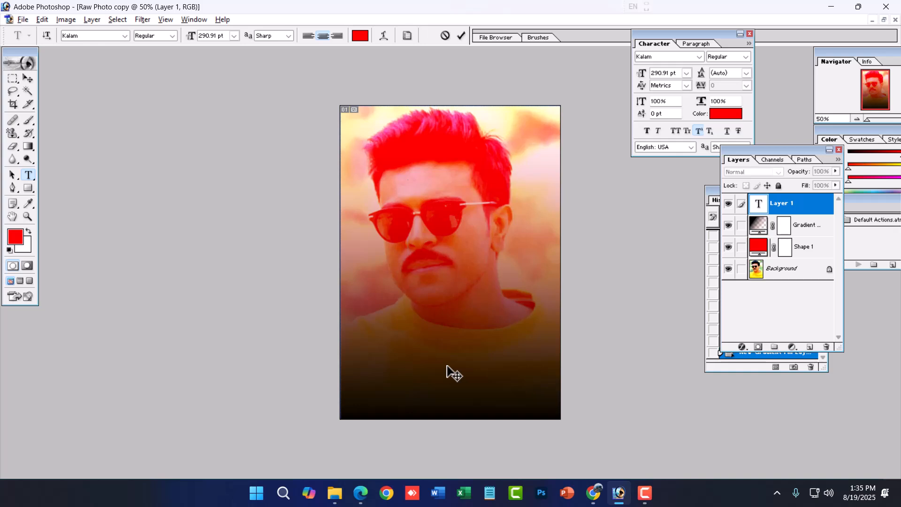
type("RAM")
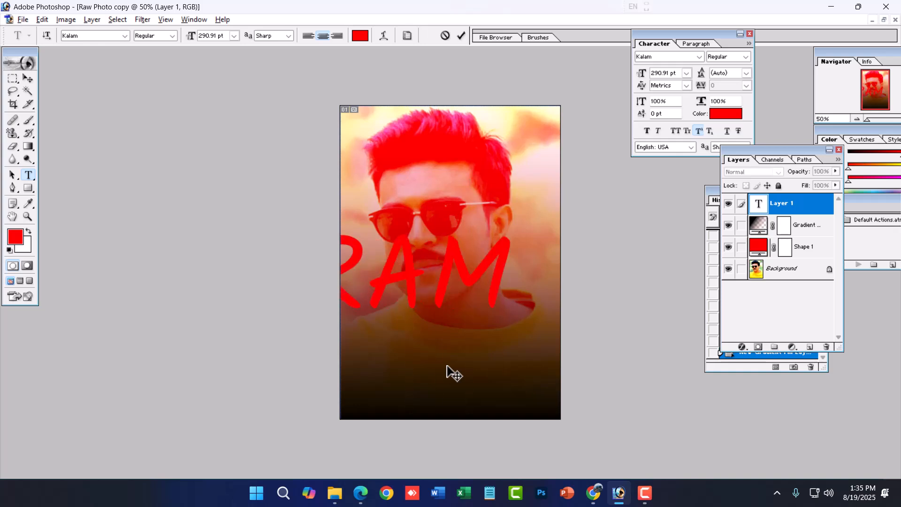
- Recolour the whole RAM text white (FFFFFF) and commit the text layer
key("ctrl+a")
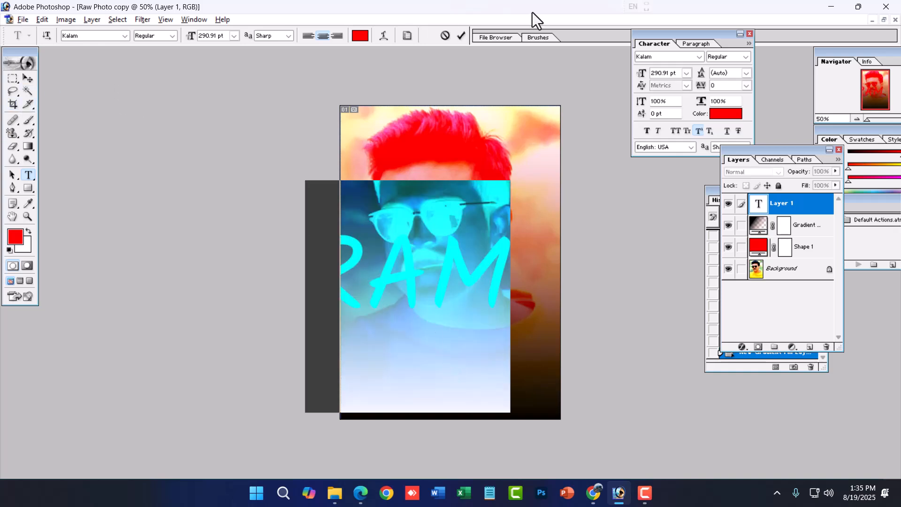
left_click(365, 35)
left_click(317, 180)
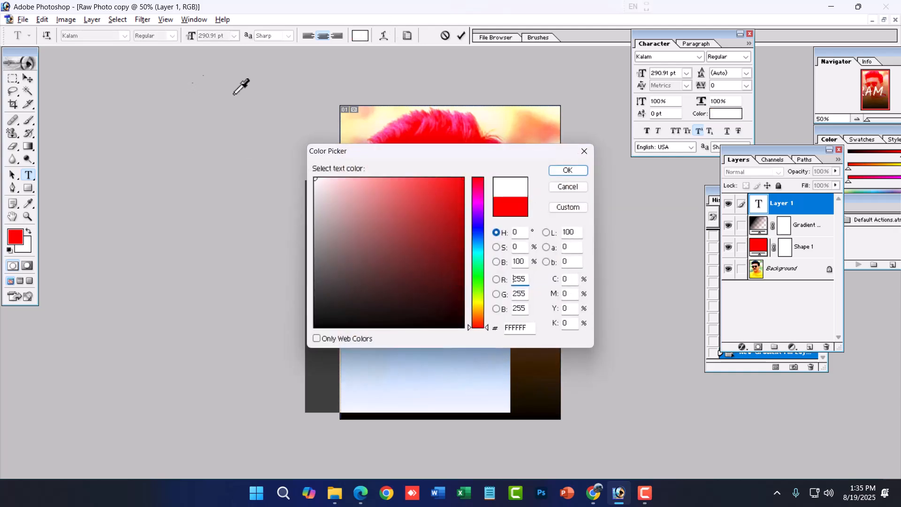
left_click(565, 170)
left_click(29, 79)
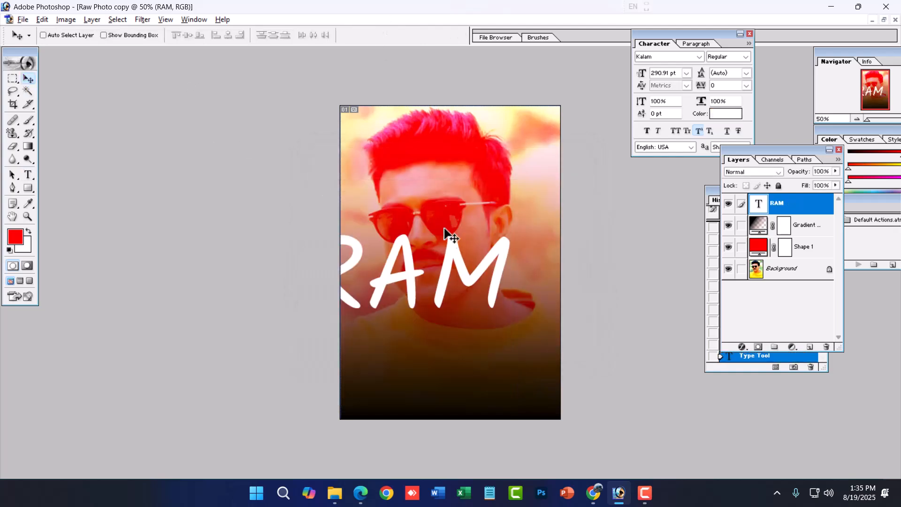
- Scale the RAM text down slightly to fit within the photo and centre it over the dark lower part
key("ctrl+t")
left_click_drag(305, 310, 341, 297)
left_click_drag(421, 294, 441, 376)
key("Return")
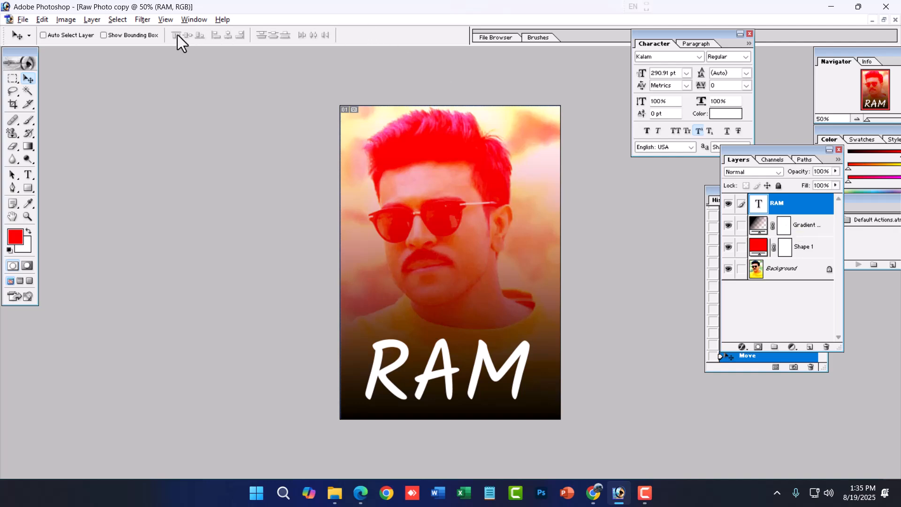
- Show the Arrange commands available for the RAM text layer
left_click(93, 19)
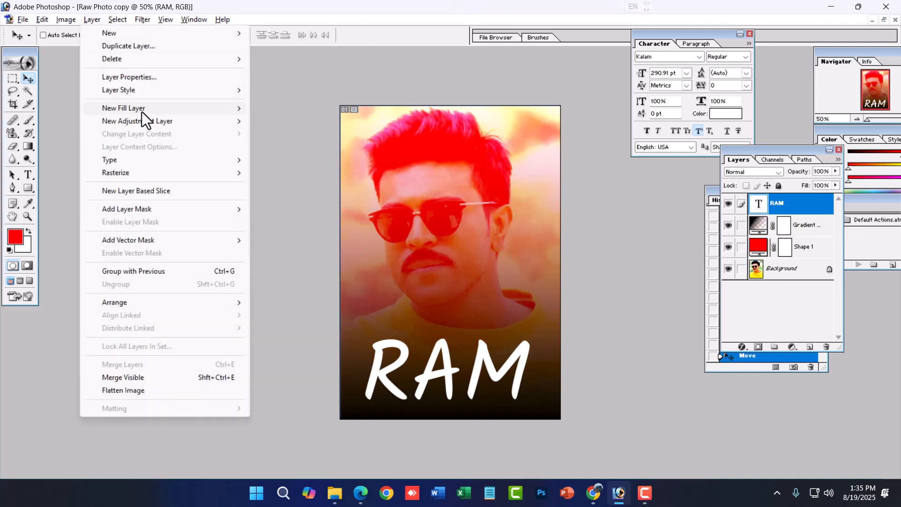
mouse_move(141, 111)
mouse_move(192, 304)
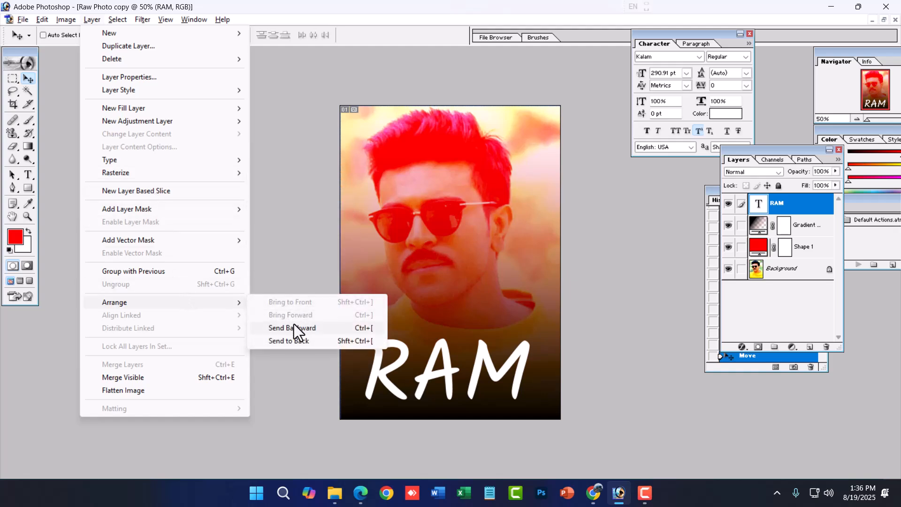